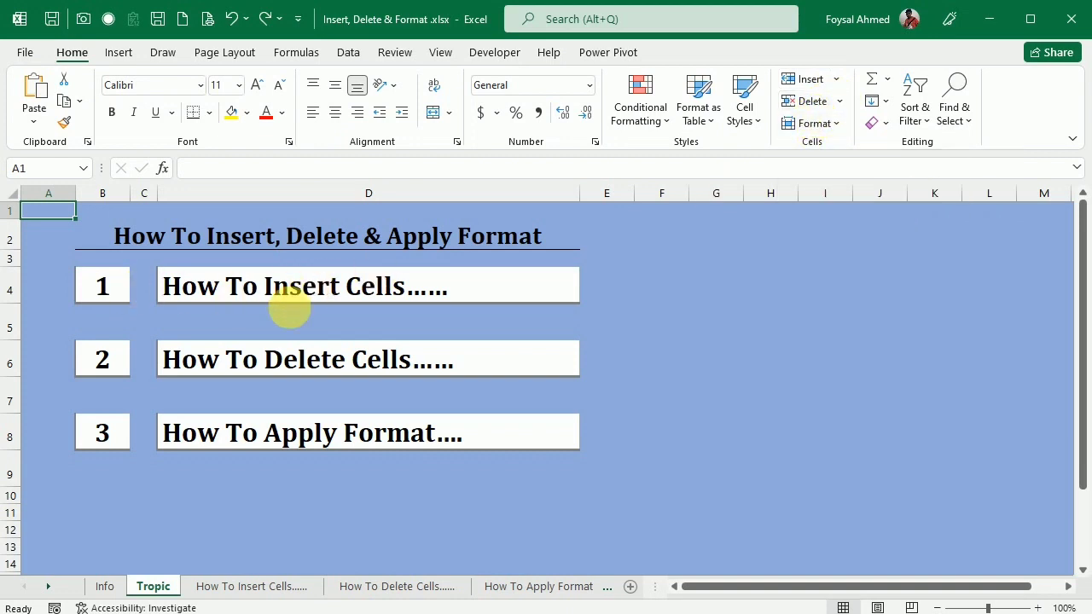
- On the How To Insert Cells sheet, insert a blank cell at E5 with the existing cells shifted right
left_click(332, 290)
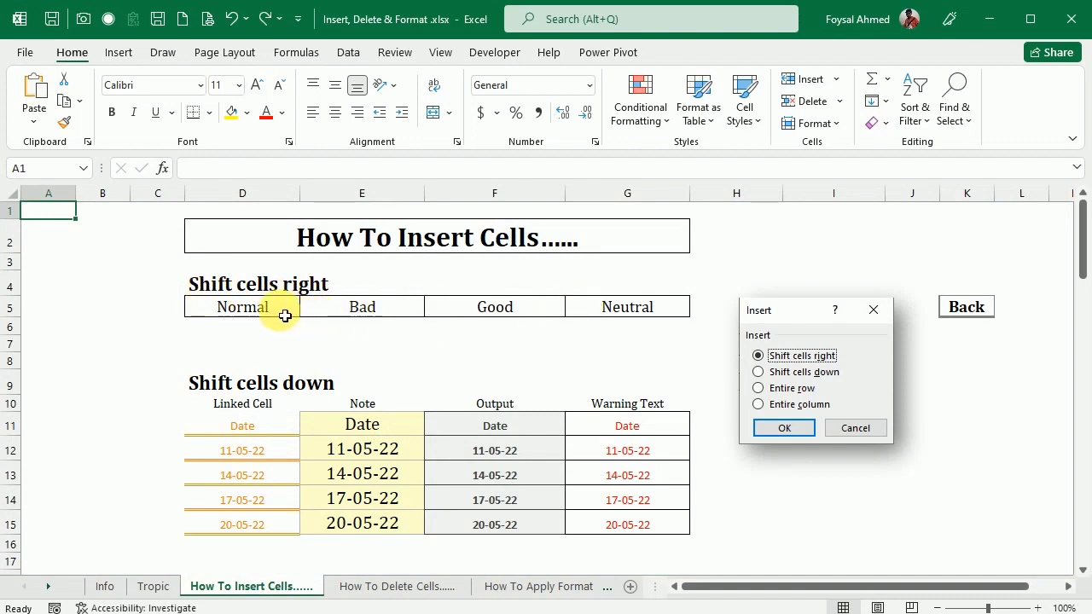
left_click(351, 307)
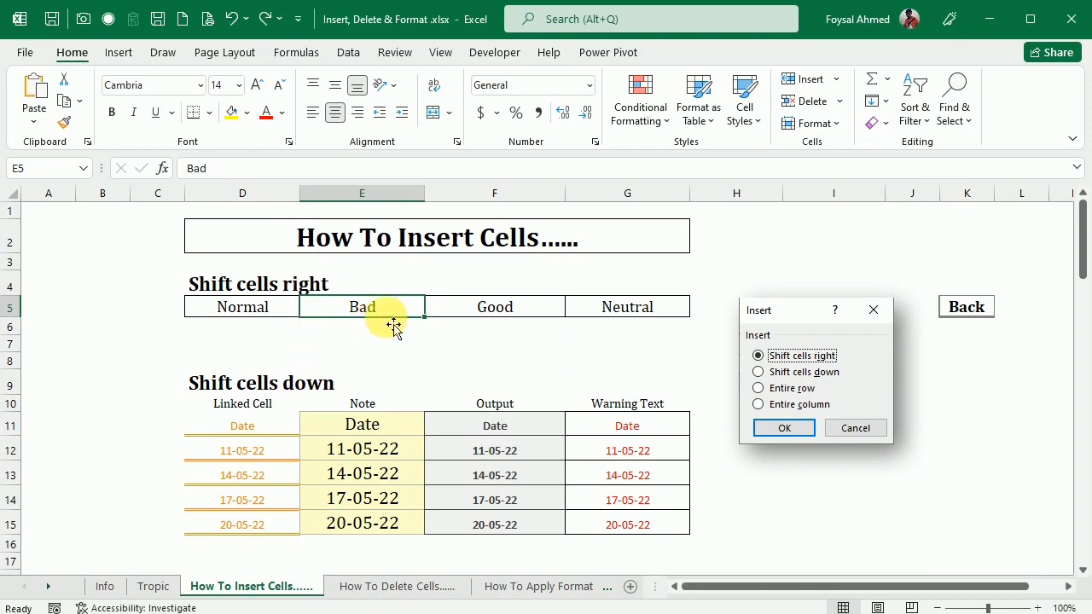
left_click(837, 80)
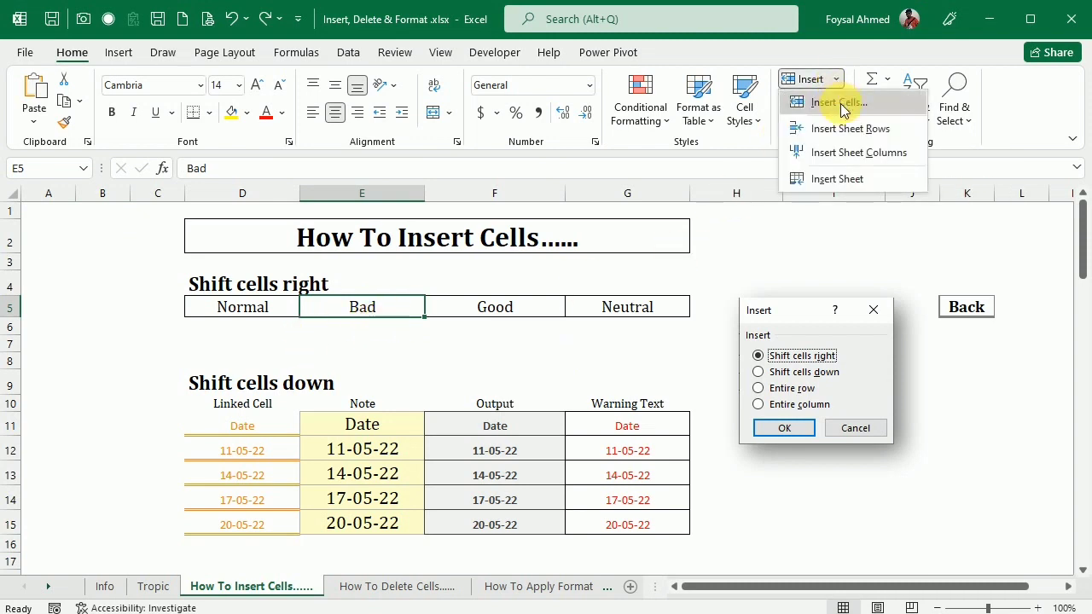
left_click(841, 104)
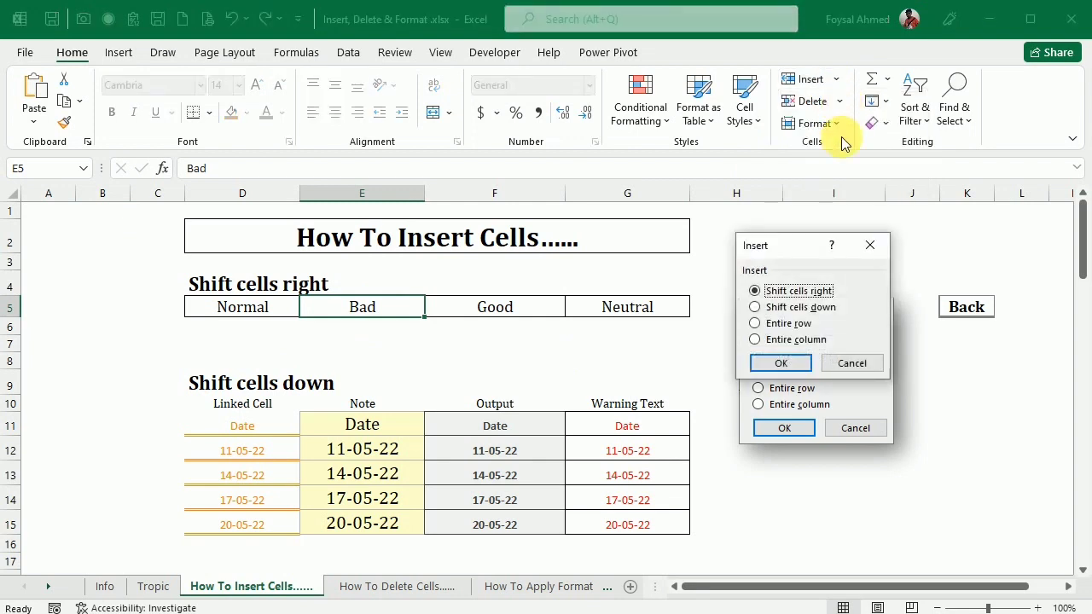
left_click(778, 367)
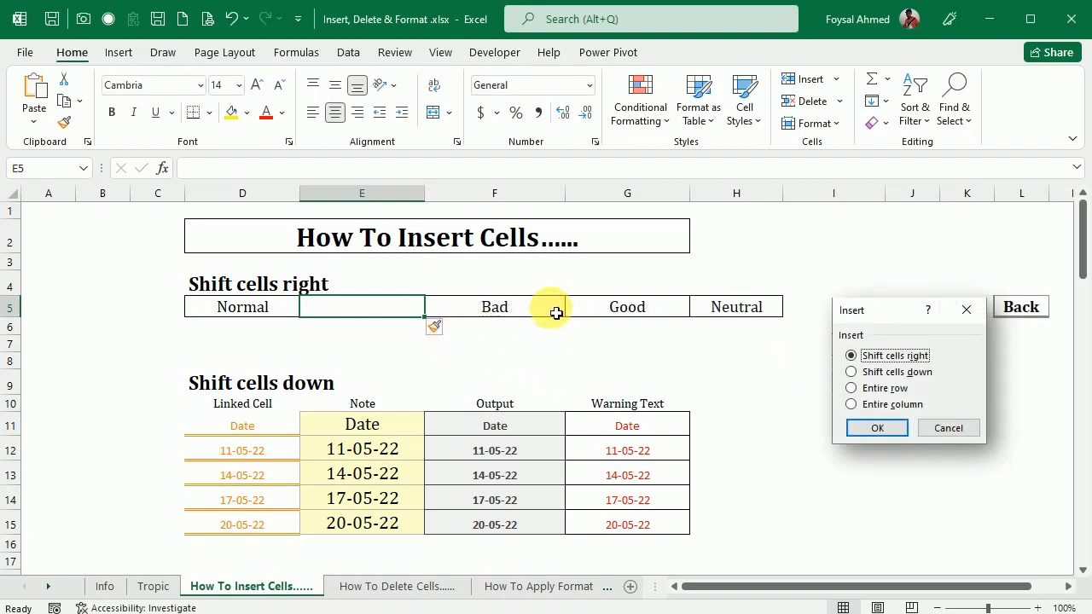
- Insert a second blank cell at E5 with cells shifted right, and undo both insertions
left_click(837, 86)
left_click(848, 104)
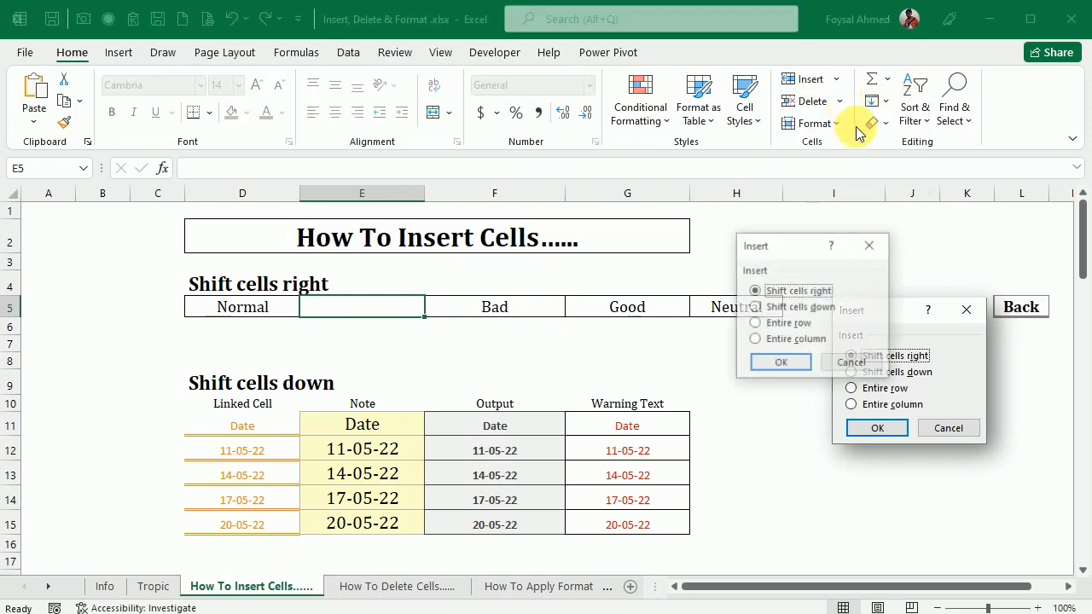
left_click(801, 363)
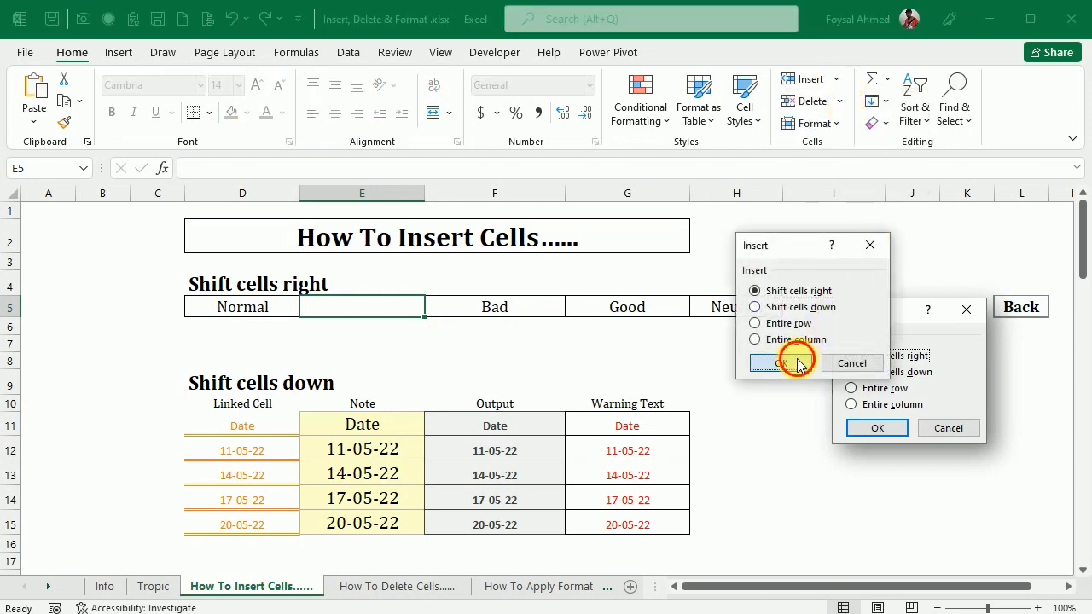
left_click(611, 375)
key("ctrl+z")
key("ctrl+z")
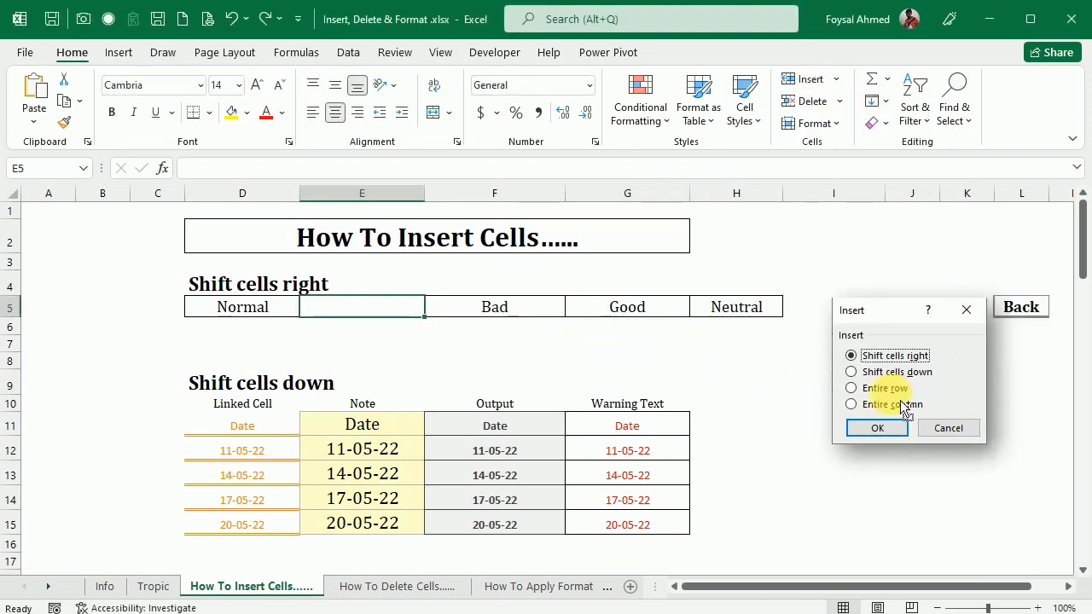
- Insert a blank cell at E12 in the Note column with cells shifted down, accepting the unmerging of merged cells
scroll(463, 302, "down", 3)
scroll(463, 302, "up", 1)
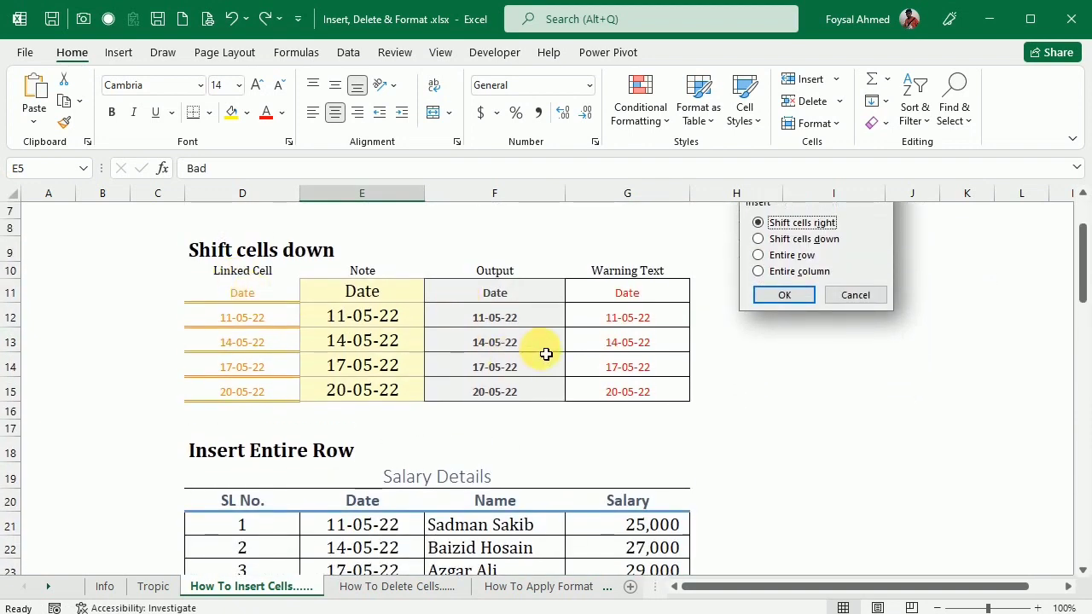
left_click(401, 314)
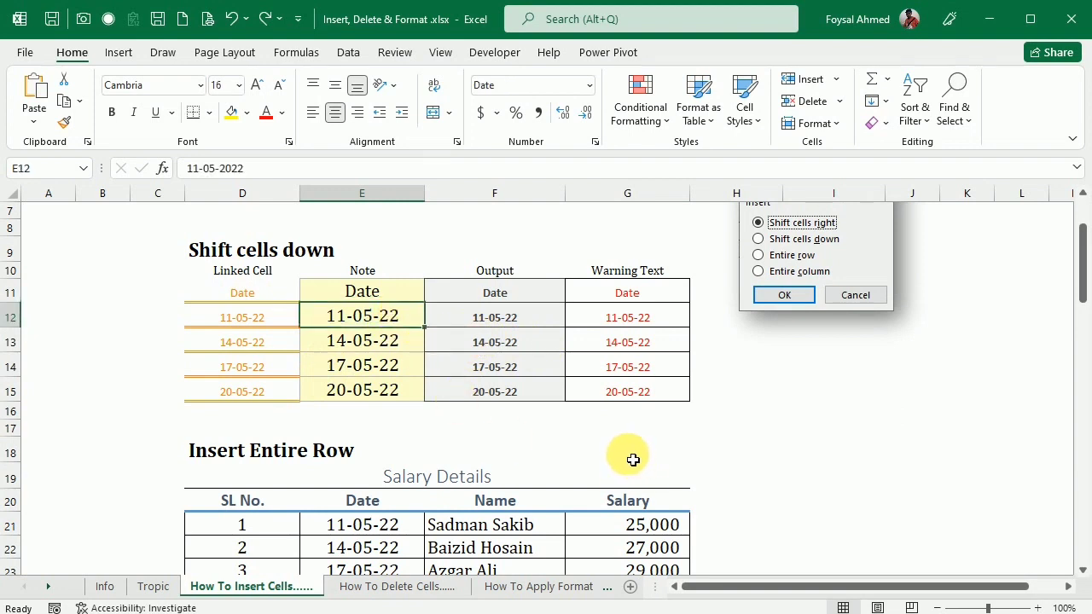
left_click(835, 79)
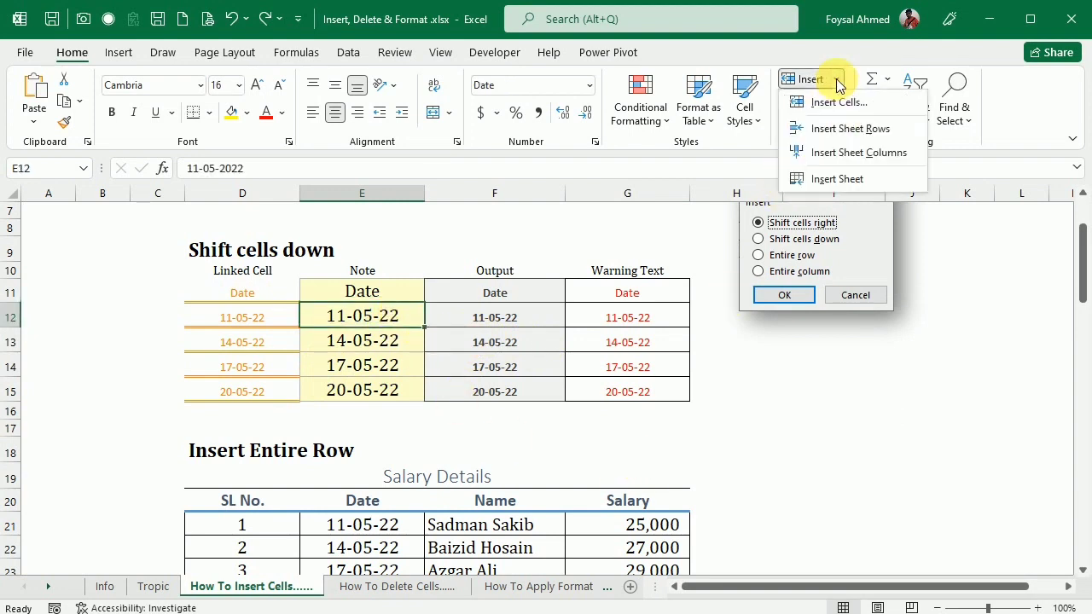
left_click(839, 101)
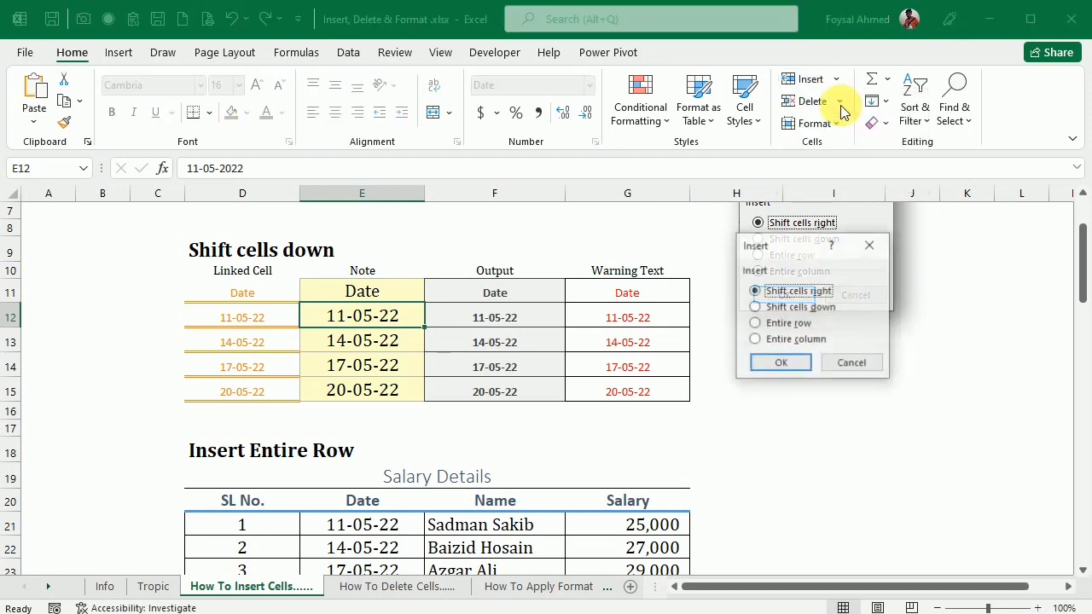
left_click(758, 310)
left_click(791, 366)
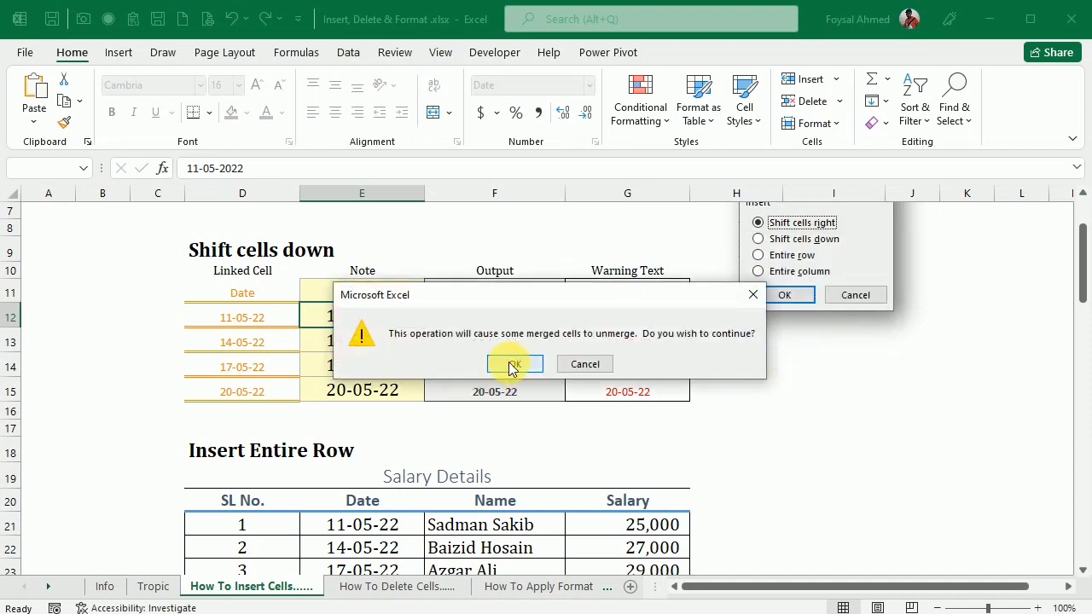
left_click(507, 364)
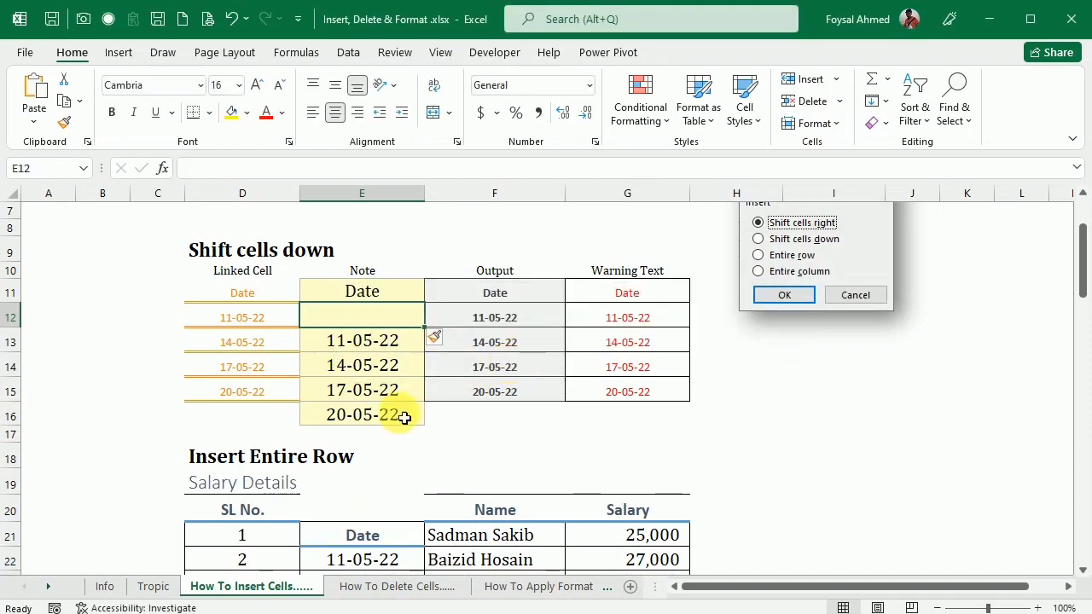
left_click(470, 432)
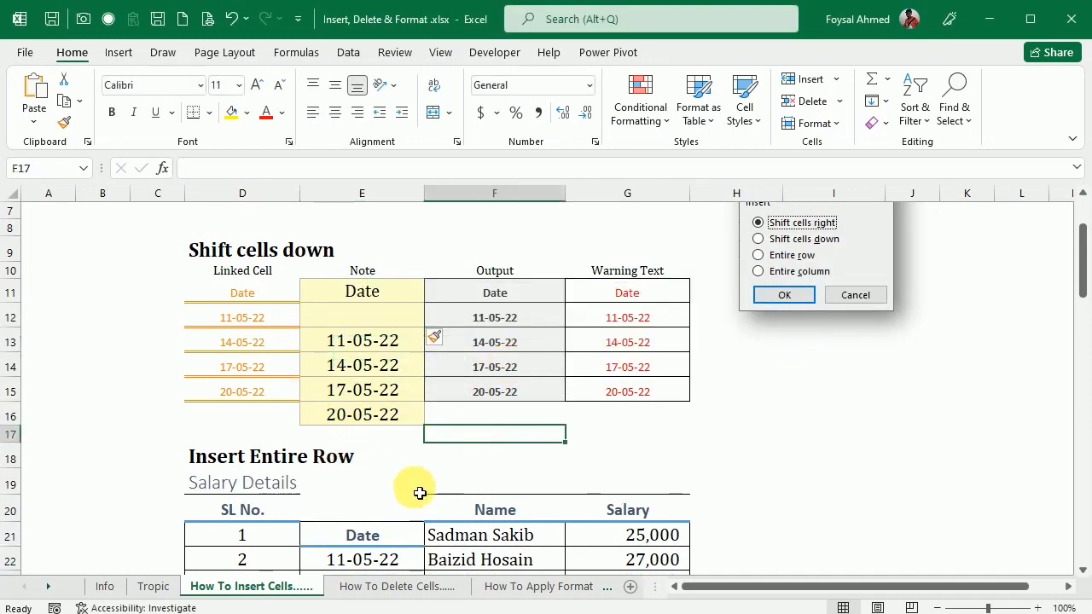
- Insert a blank cell at G13 in the Warning Text column with cells shifted down, and undo both shift-down insertions
left_click(623, 351)
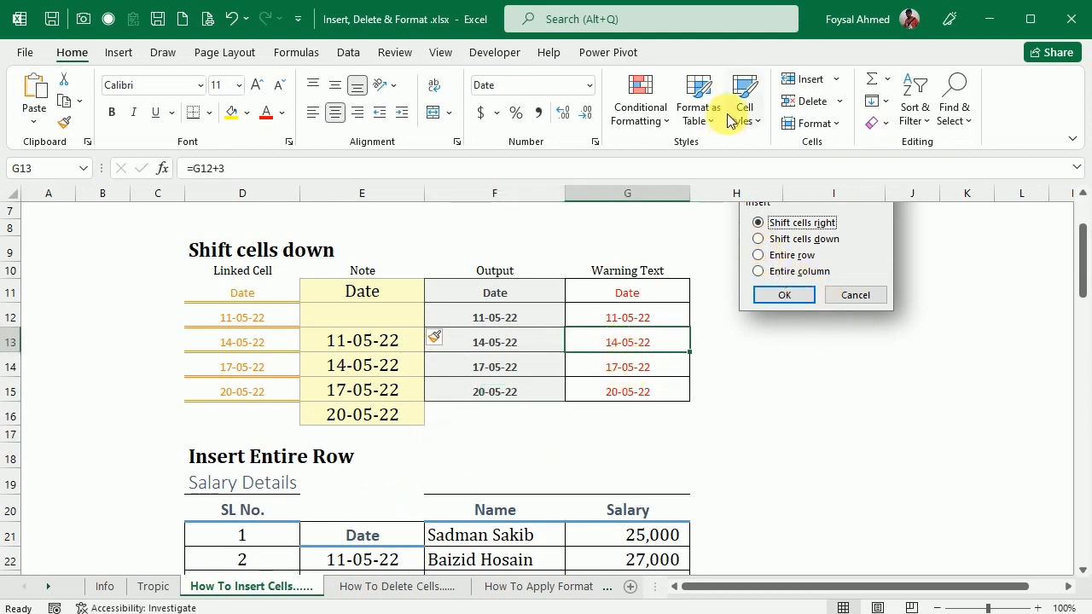
left_click(836, 80)
left_click(827, 100)
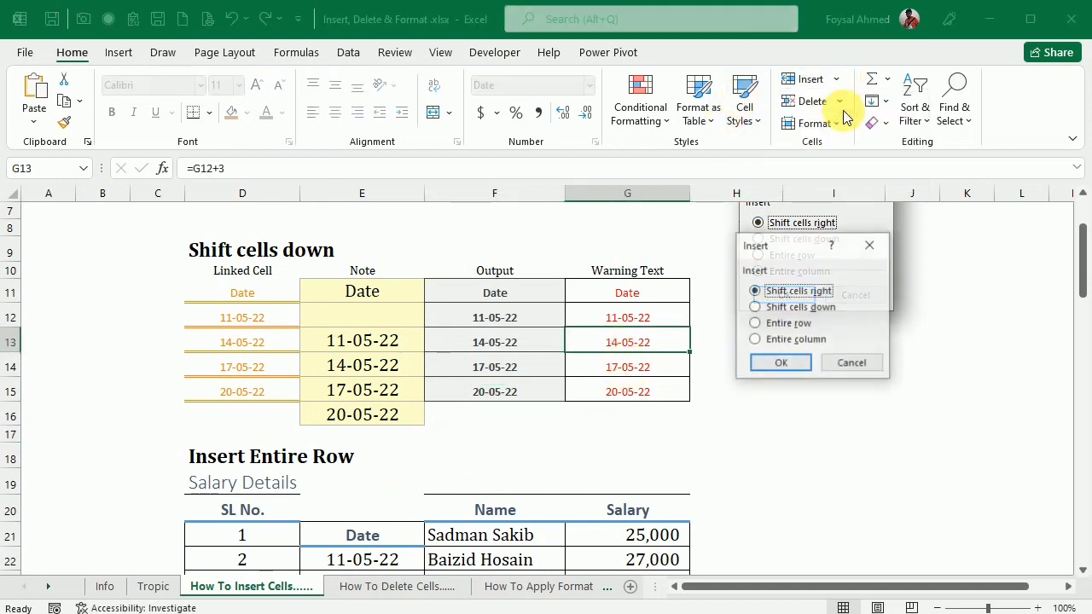
left_click(758, 306)
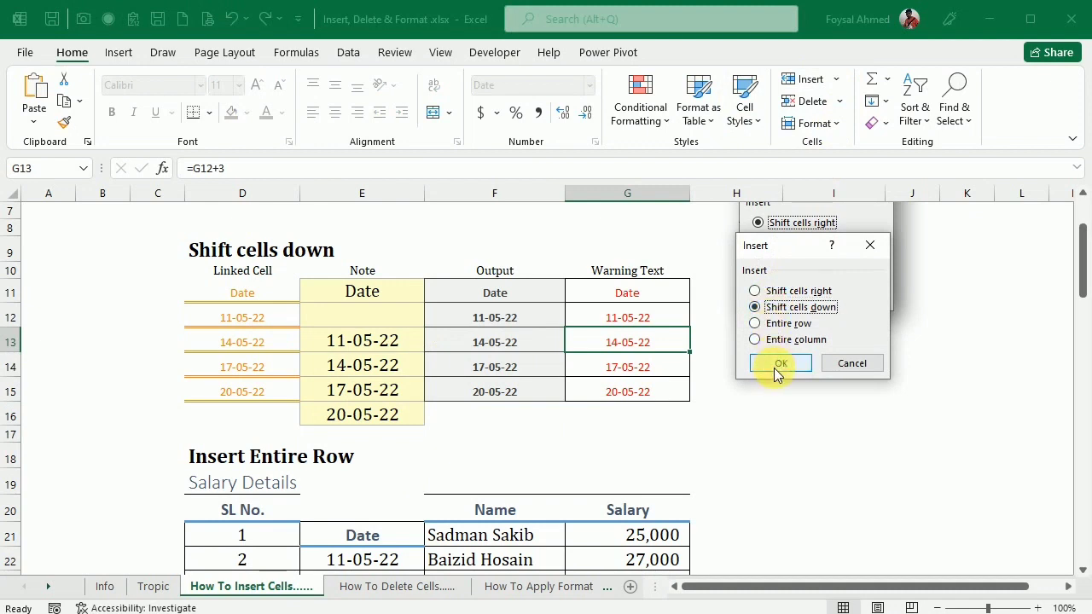
left_click(780, 363)
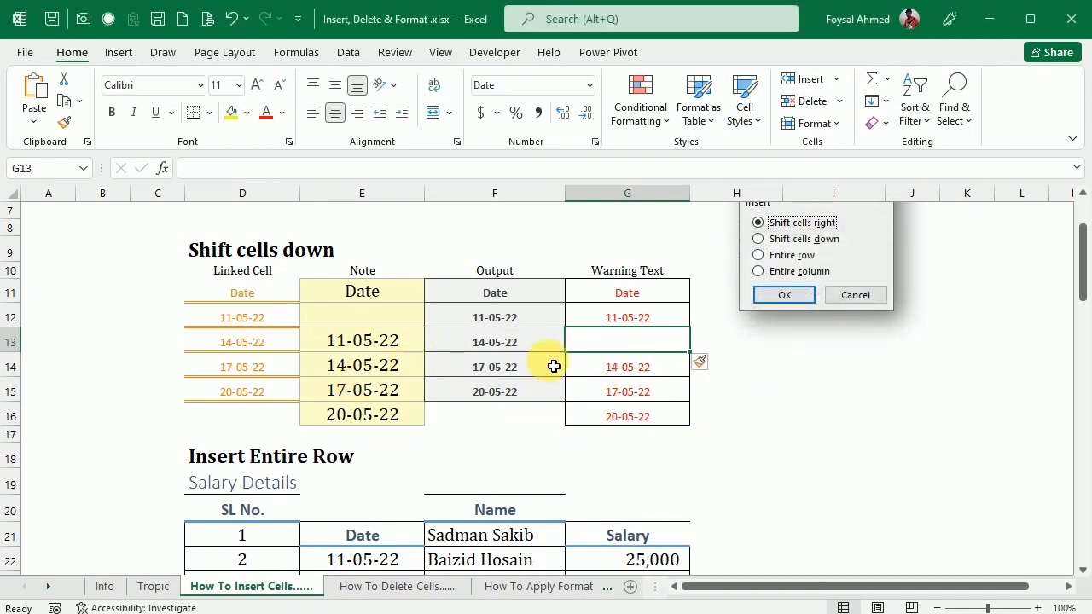
key("ctrl+z")
key("ctrl+z")
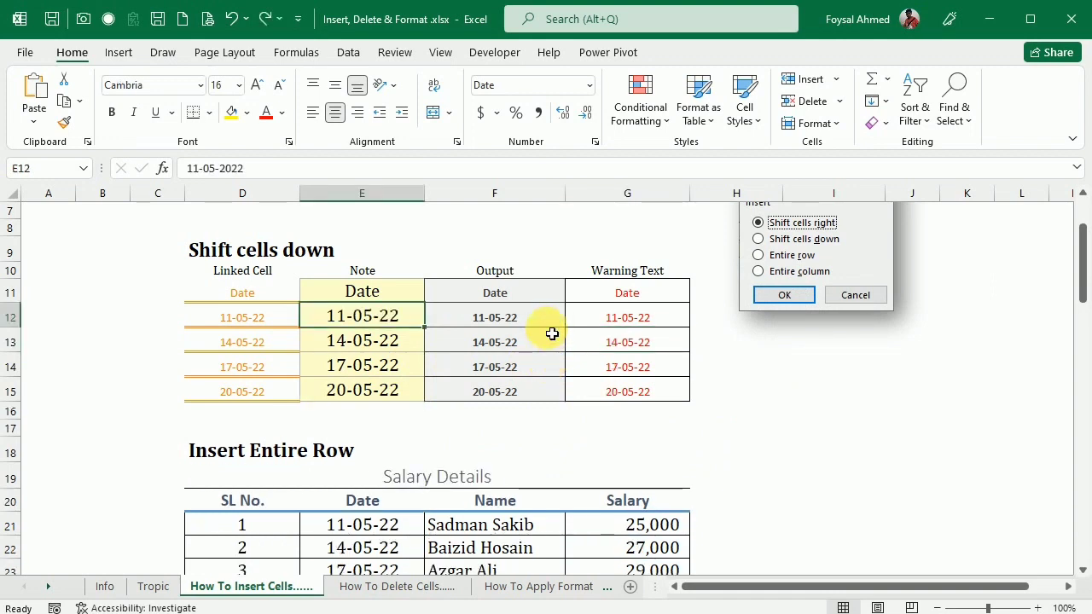
- Insert an entire row at F24, above SL No. 4 in the Insert Entire Row salary table
scroll(552, 331, "down", 3)
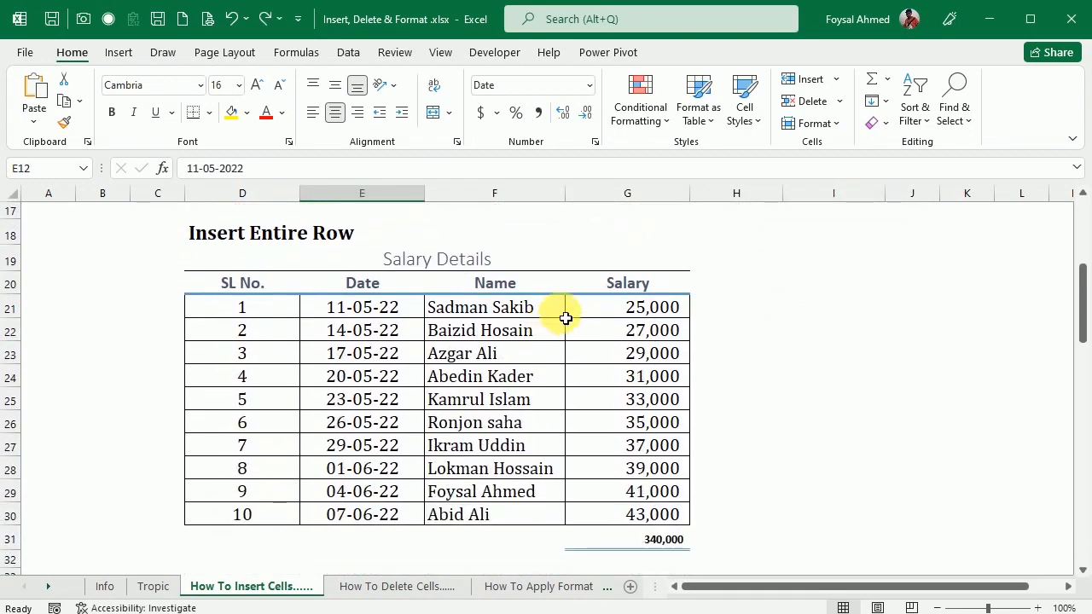
left_click(451, 377)
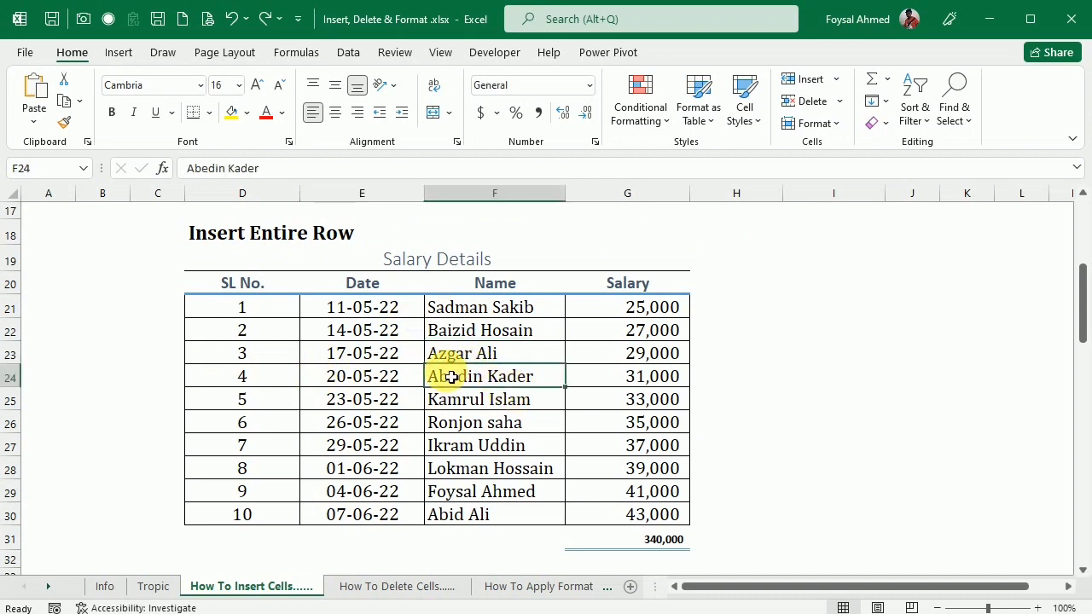
left_click(838, 79)
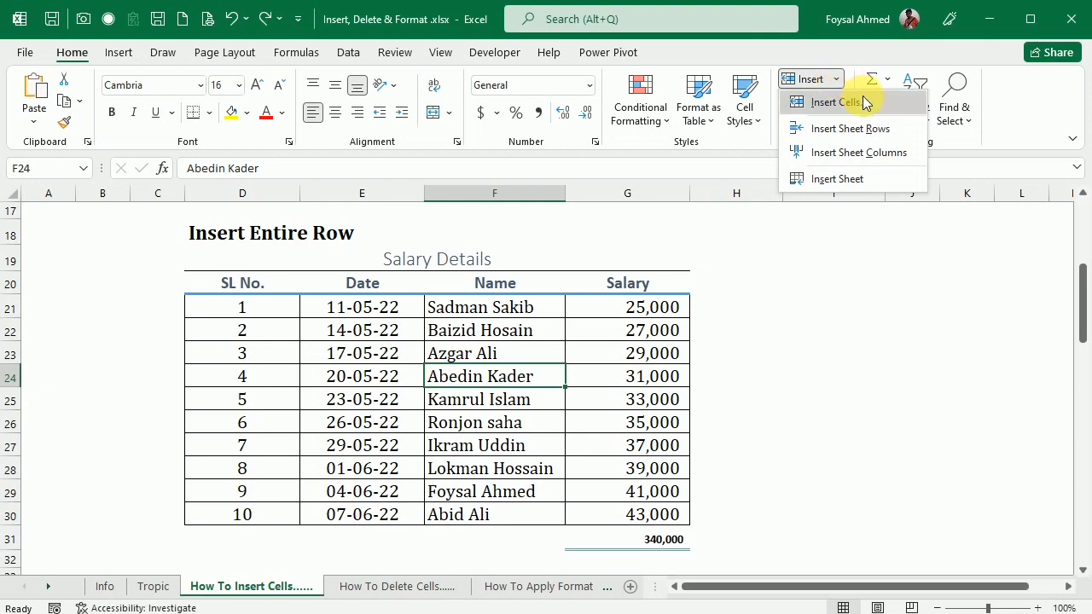
left_click(835, 103)
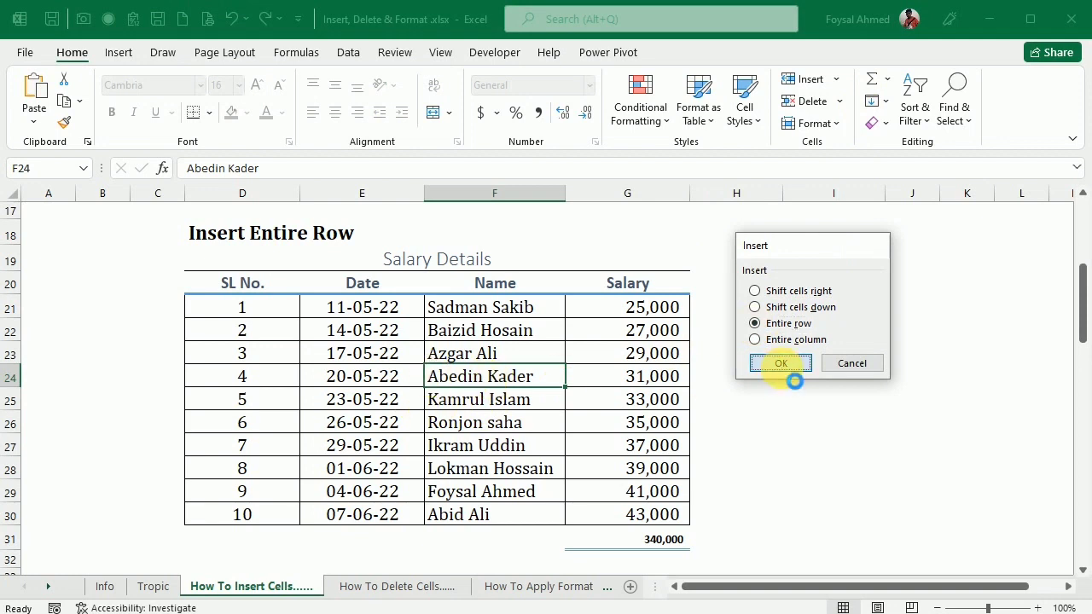
left_click(783, 371)
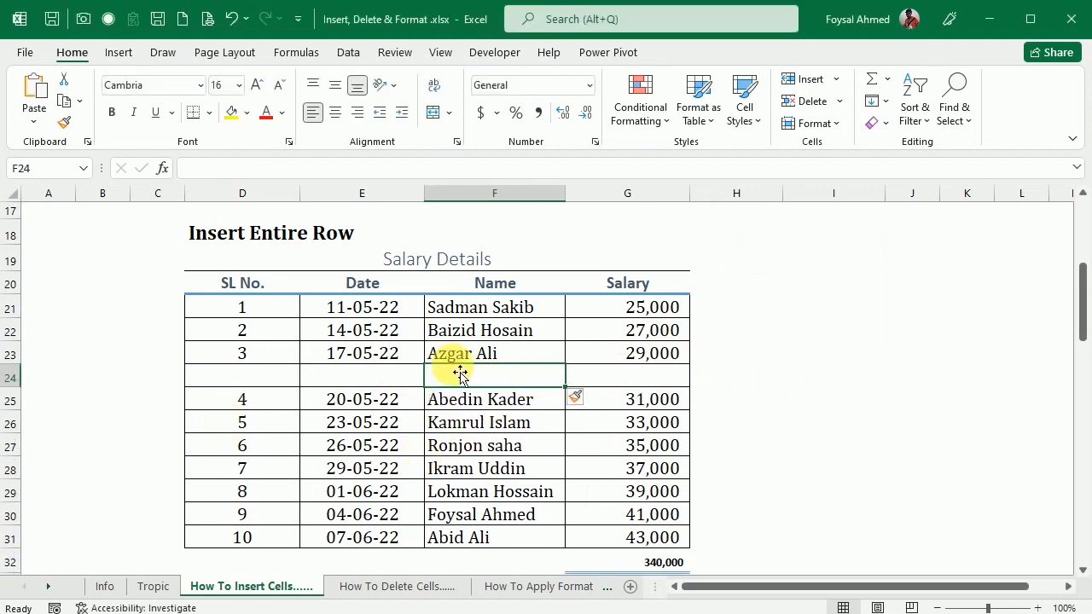
- Insert another entire row at D28, above SL No. 7 in the salary table, and undo both row insertions
left_click(285, 474)
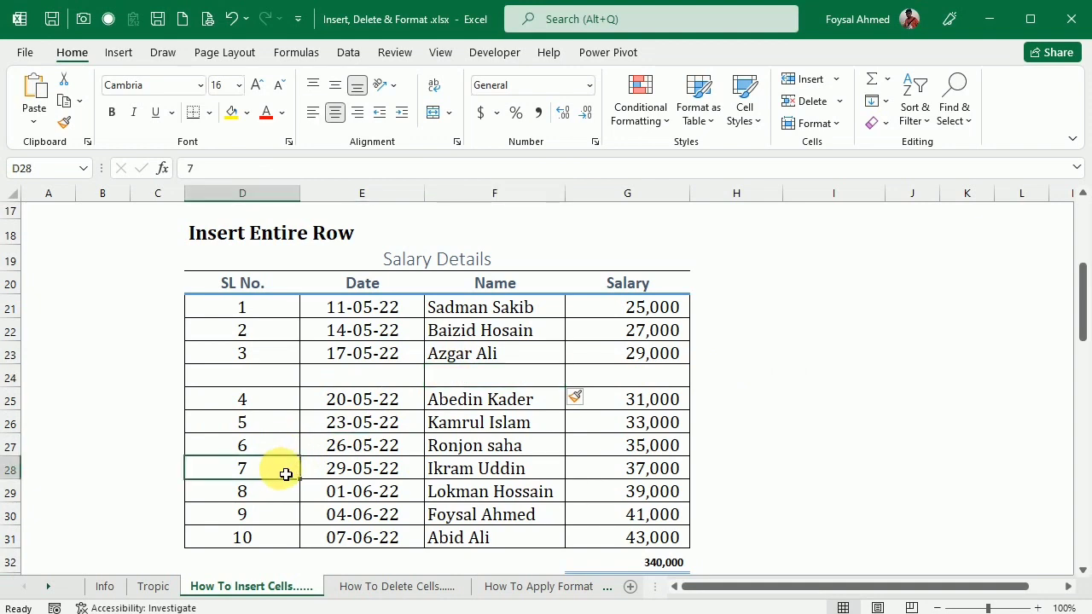
left_click(844, 80)
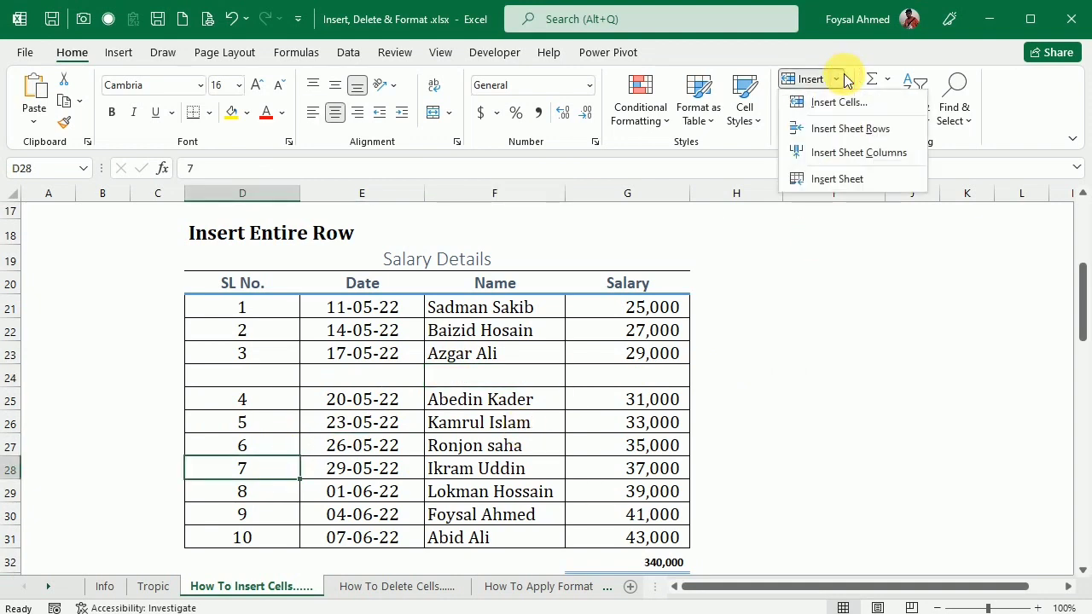
left_click(844, 101)
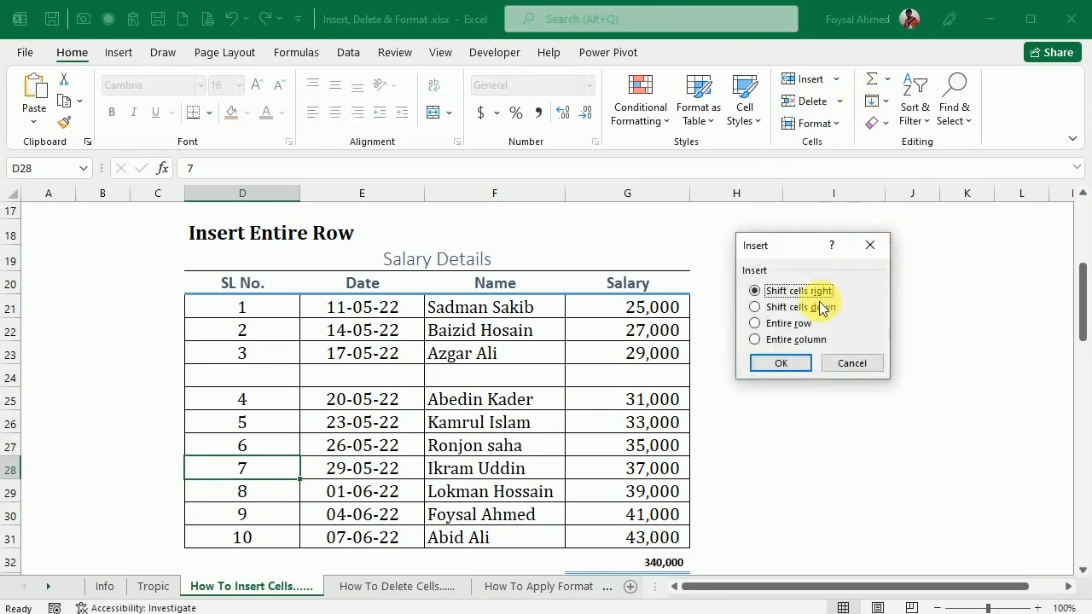
left_click(780, 363)
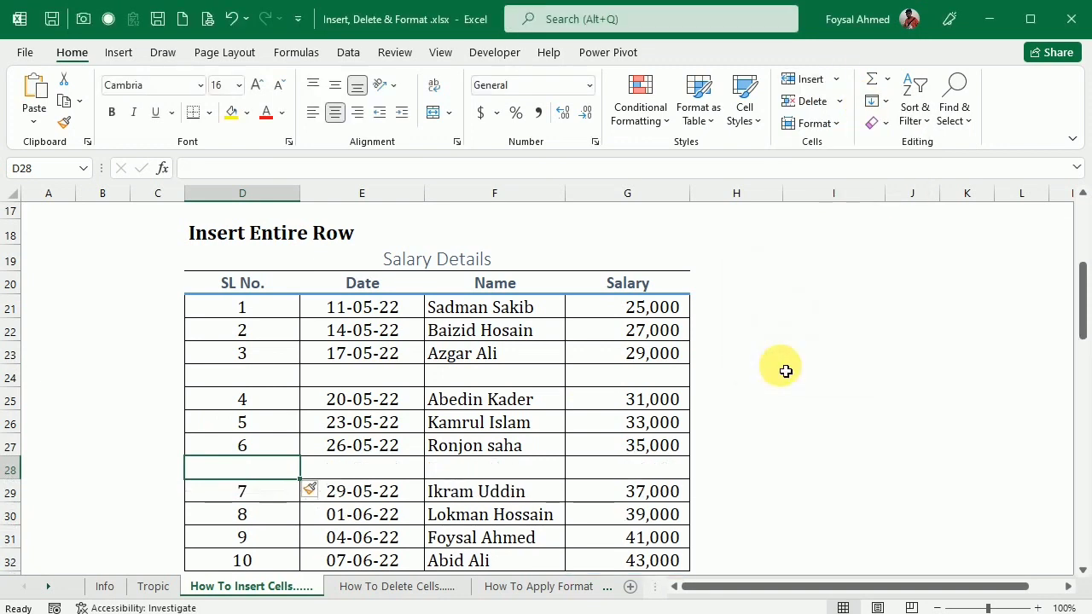
key("ctrl+z")
key("ctrl+z")
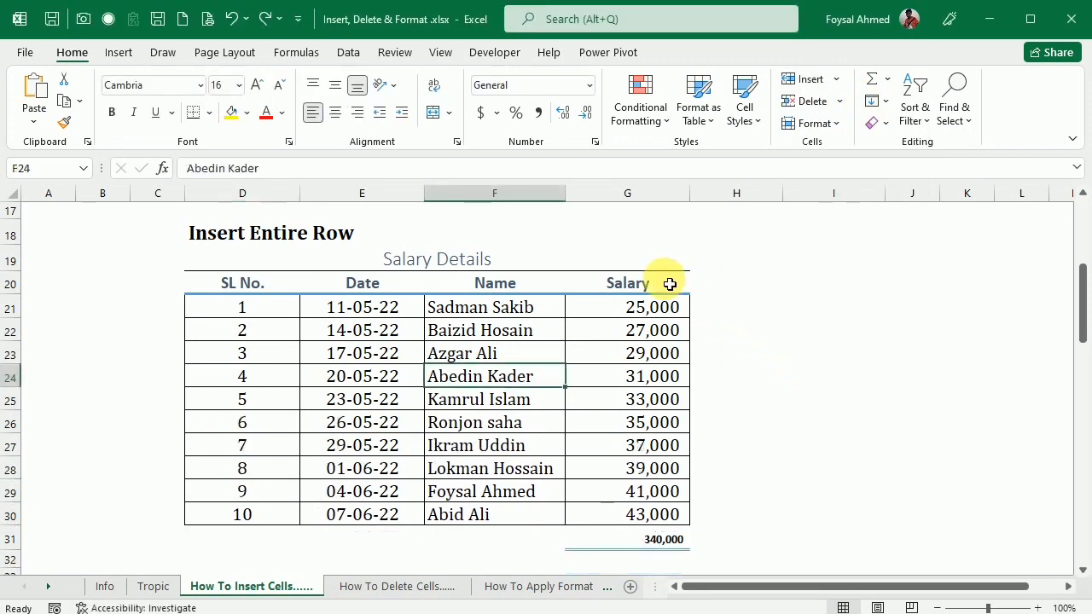
- Insert an entire column at F39, between Date and Name in the Insert Entire Column salary table
scroll(670, 284, "down", 5)
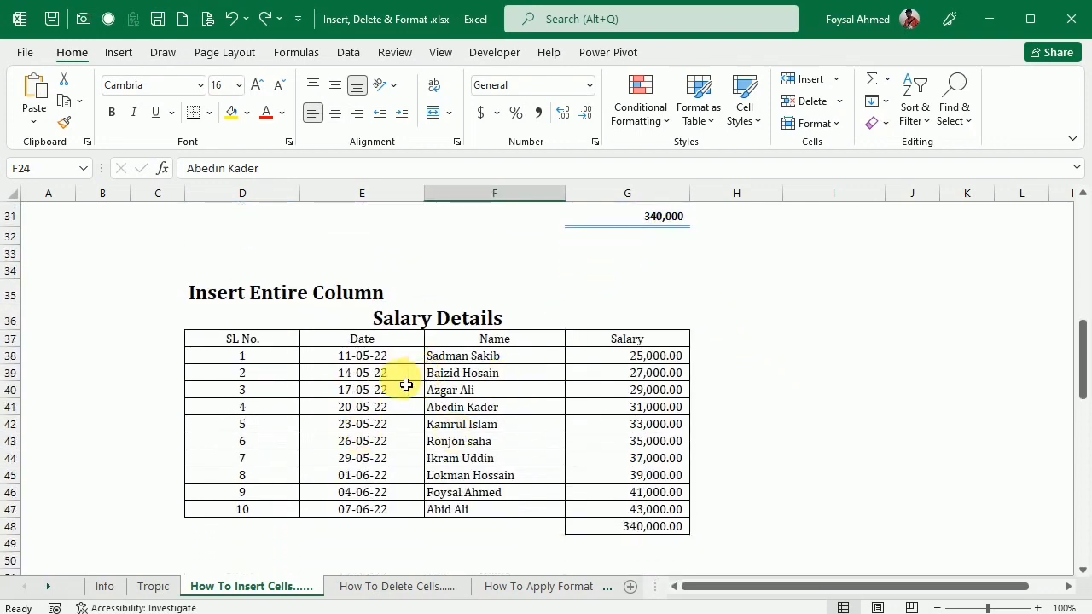
left_click(516, 375)
left_click(838, 79)
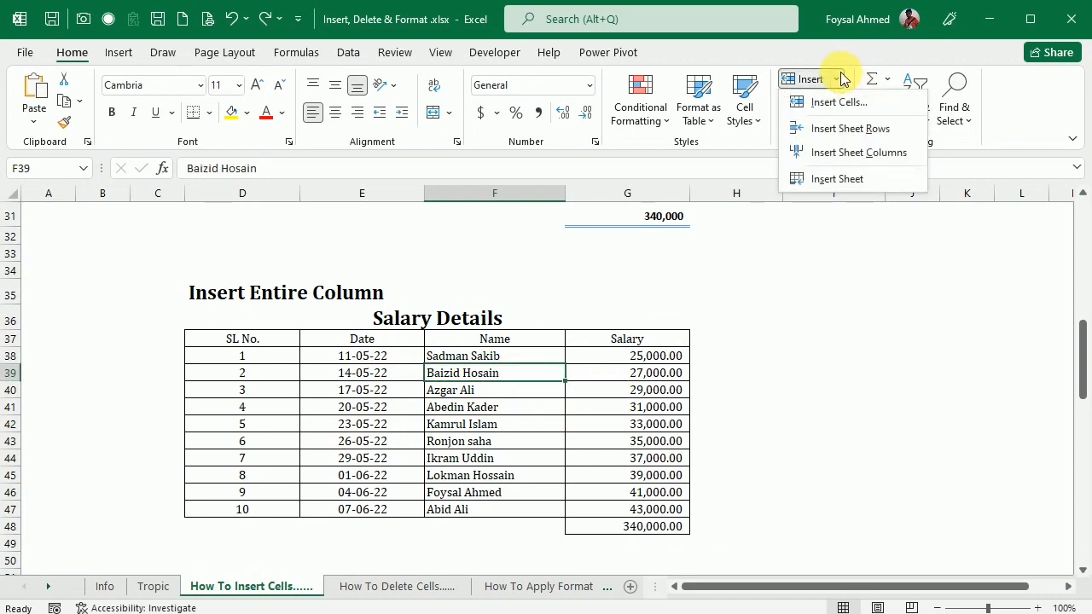
left_click(832, 103)
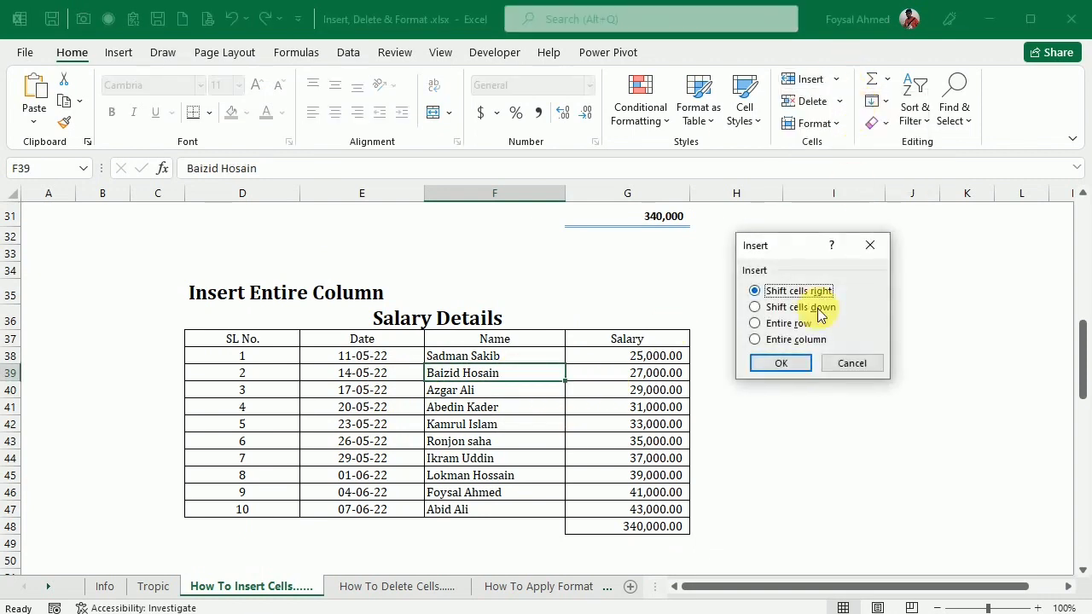
left_click(781, 364)
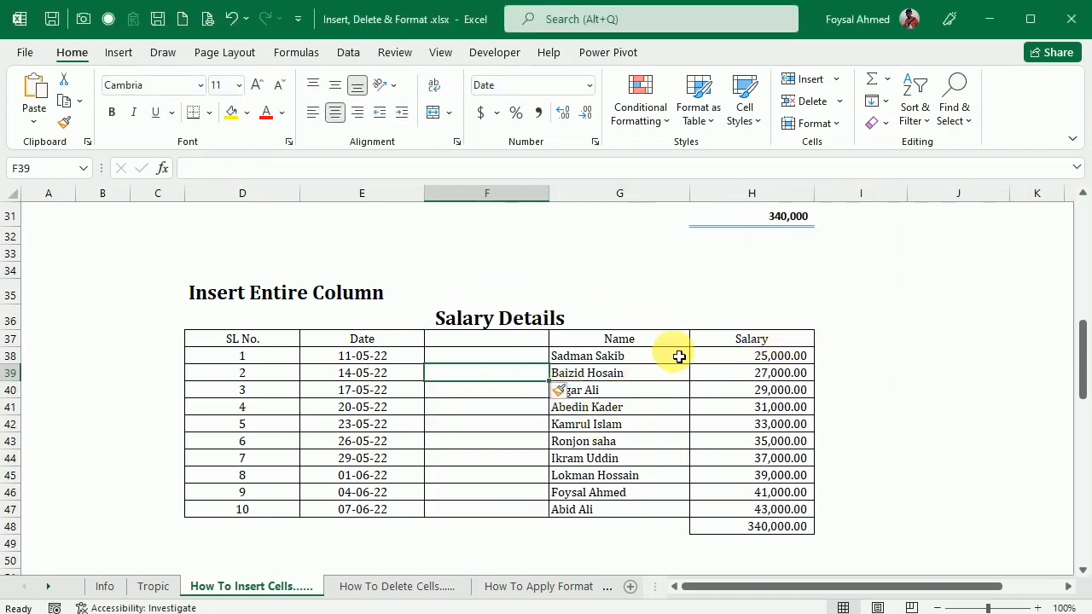
scroll(679, 357, "down", 3)
scroll(678, 354, "up", 2)
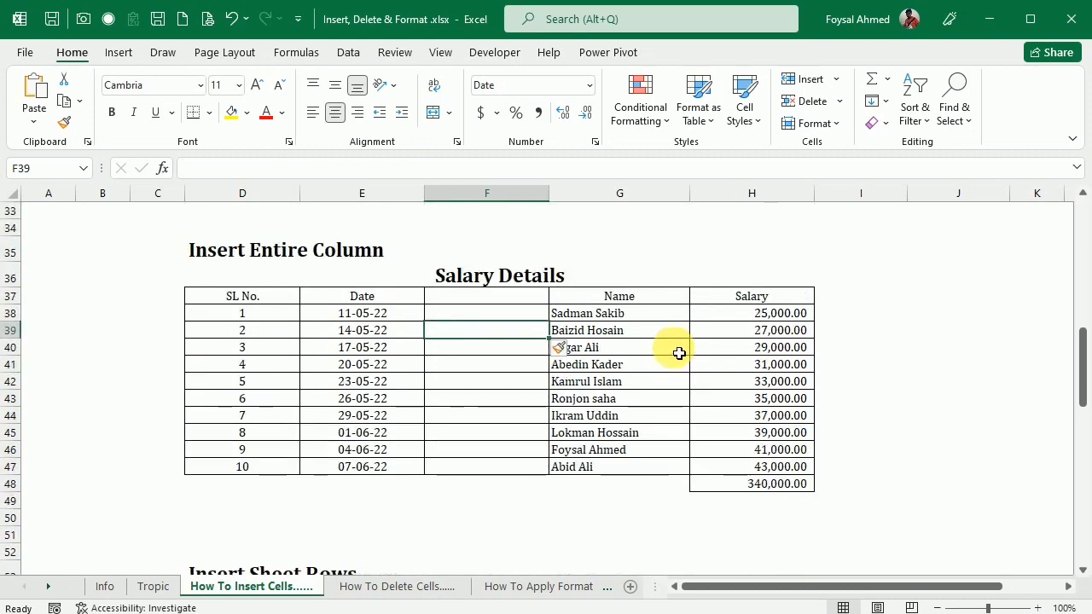
- Undo the entire column insertion between Date and Name in the Insert Entire Column salary table
key("ctrl+z")
- Insert a sheet row at F59, above SL No. 4 in the Insert Sheet Rows salary table
scroll(674, 342, "down", 6)
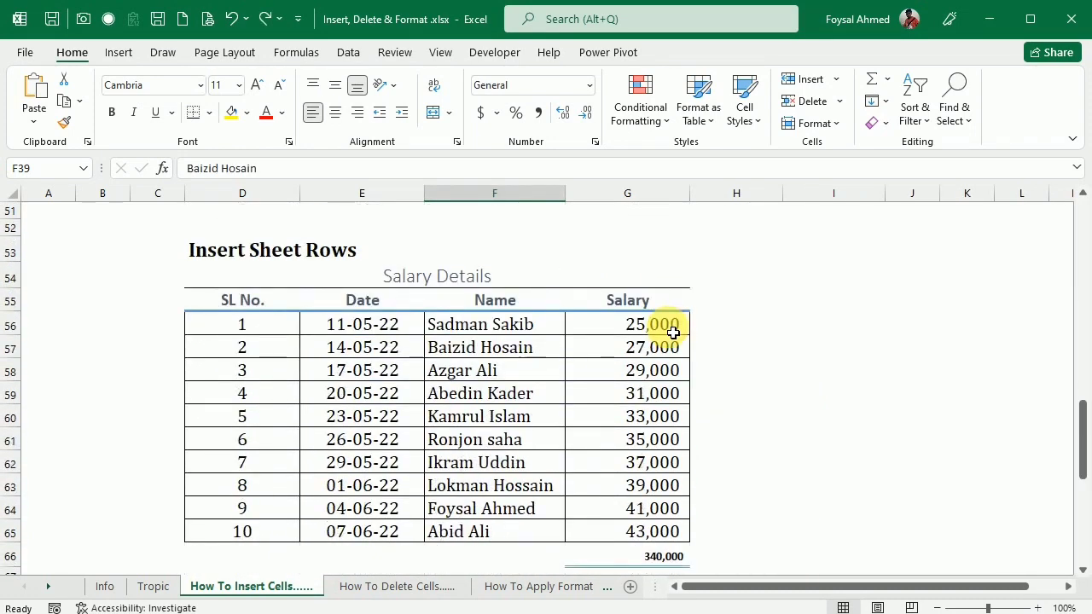
scroll(571, 256, "down", 1)
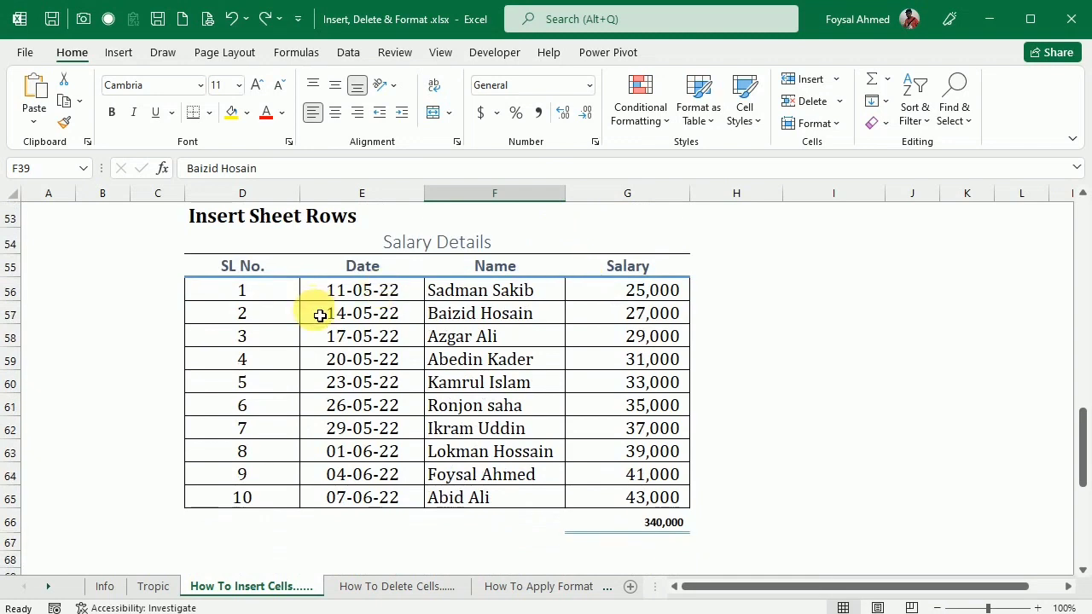
left_click(476, 362)
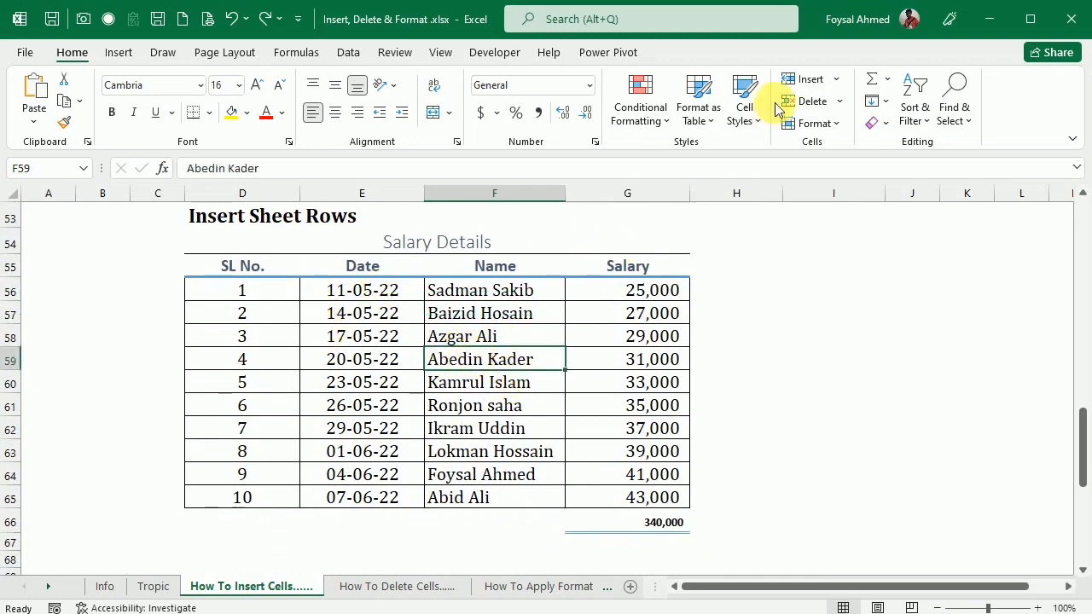
left_click(837, 80)
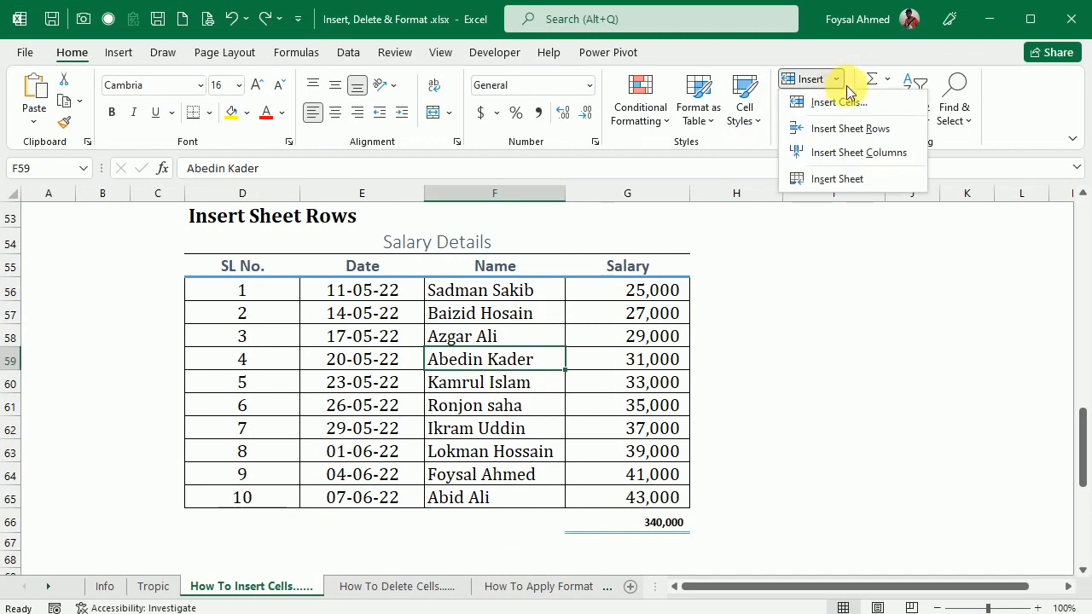
left_click(848, 102)
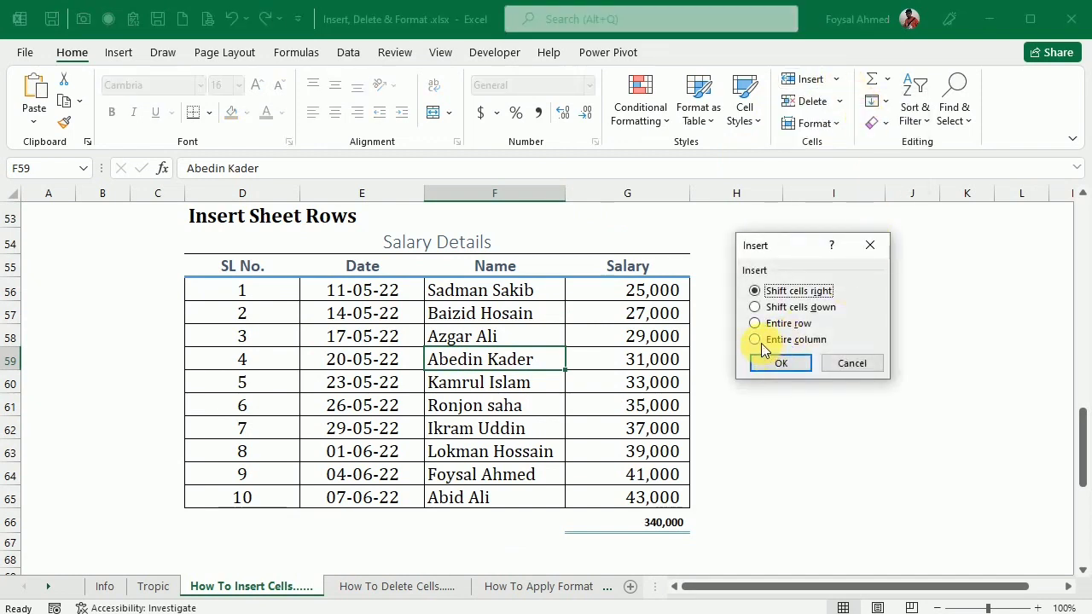
left_click(854, 364)
left_click(841, 78)
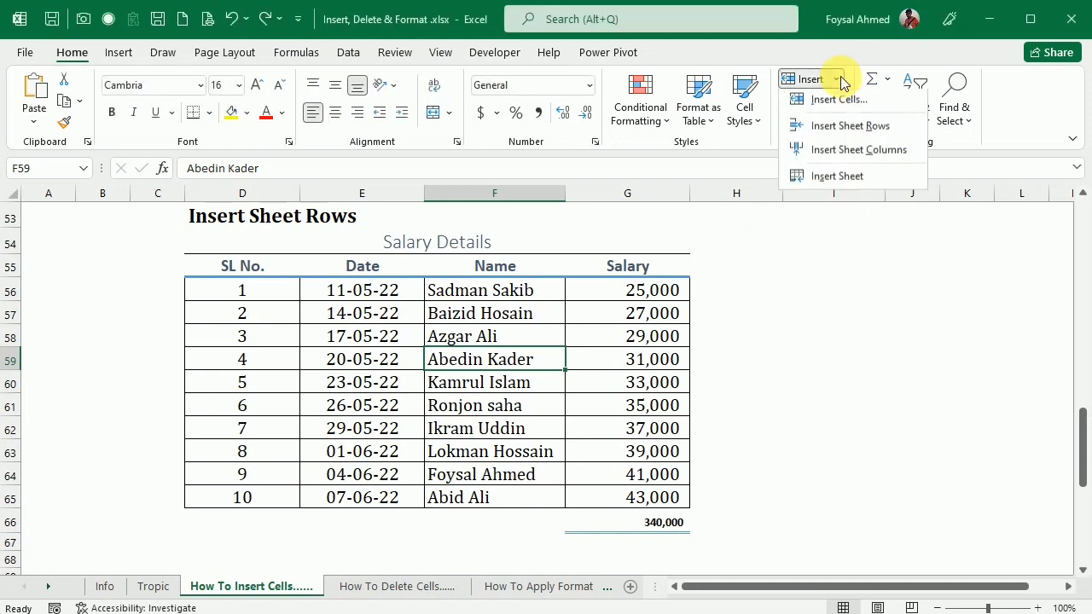
left_click(853, 131)
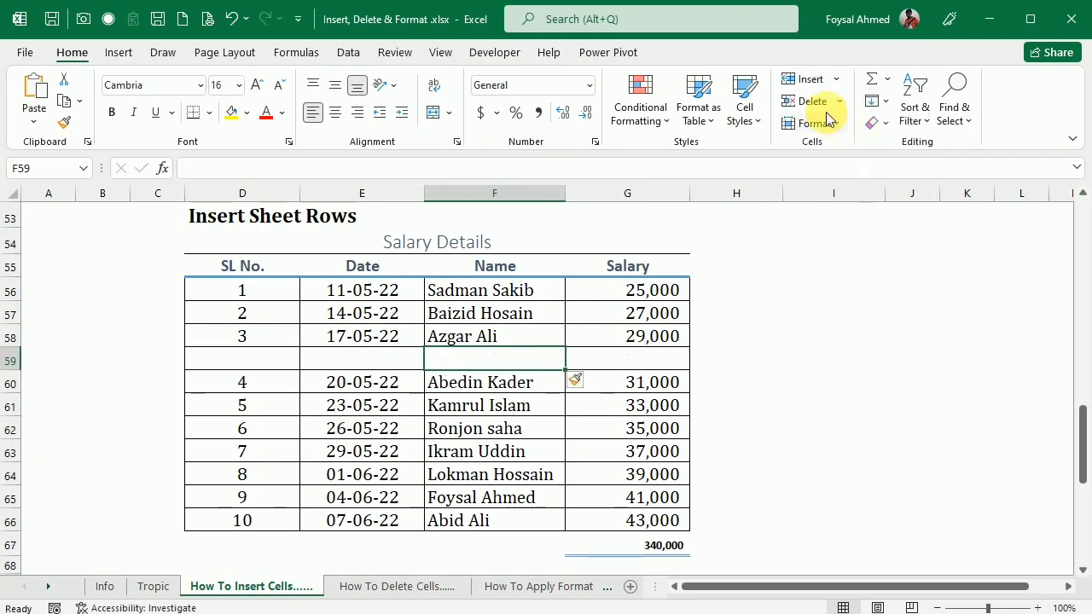
- Look over the cell insertion options without applying any, and undo the sheet row insertion above SL No. 4
left_click(839, 80)
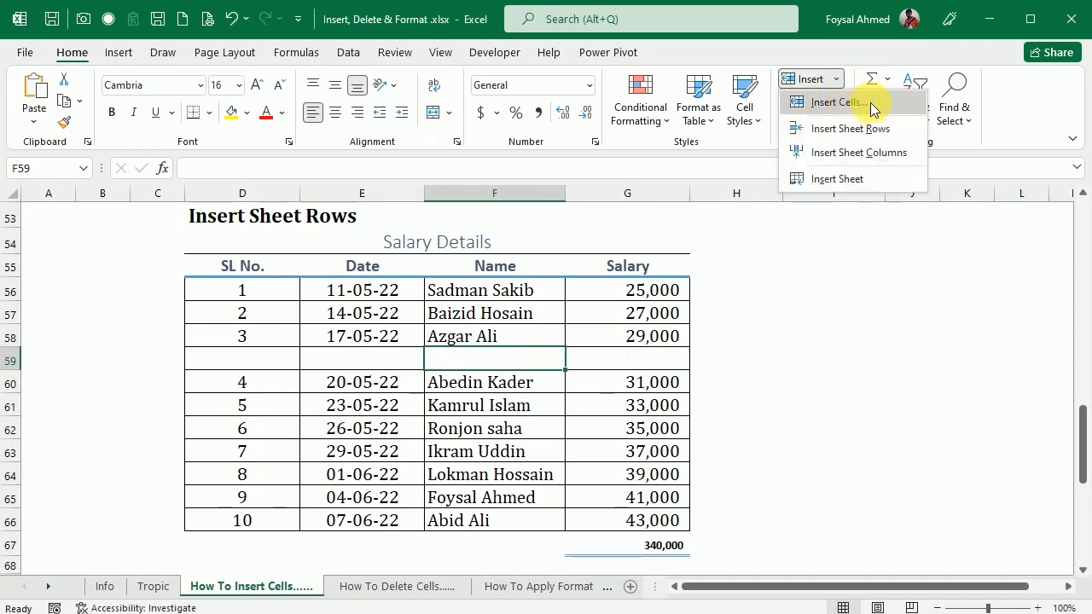
left_click(872, 104)
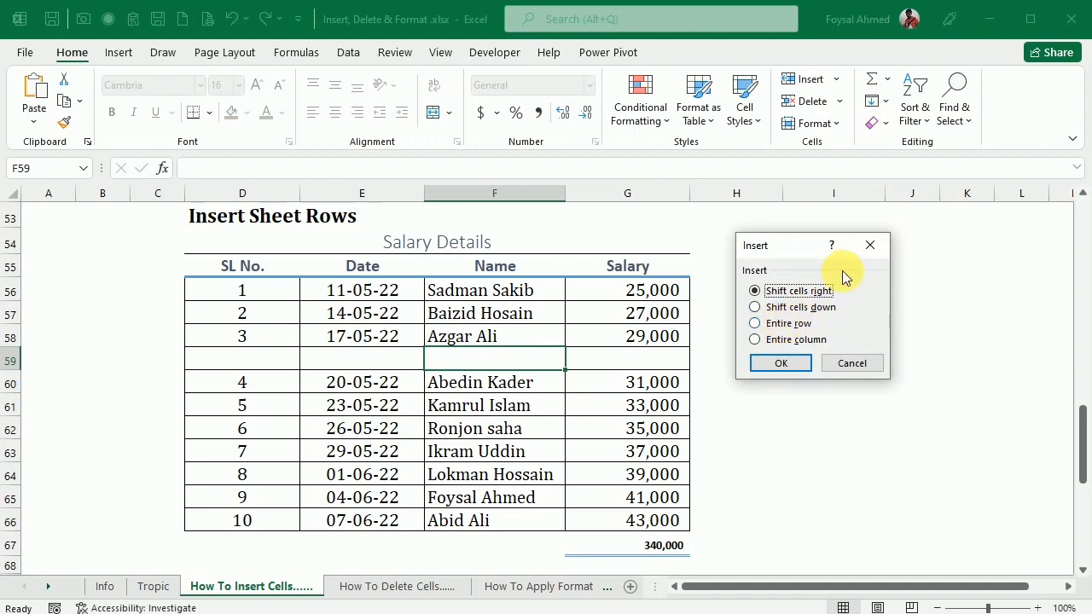
left_click(870, 245)
left_click(839, 80)
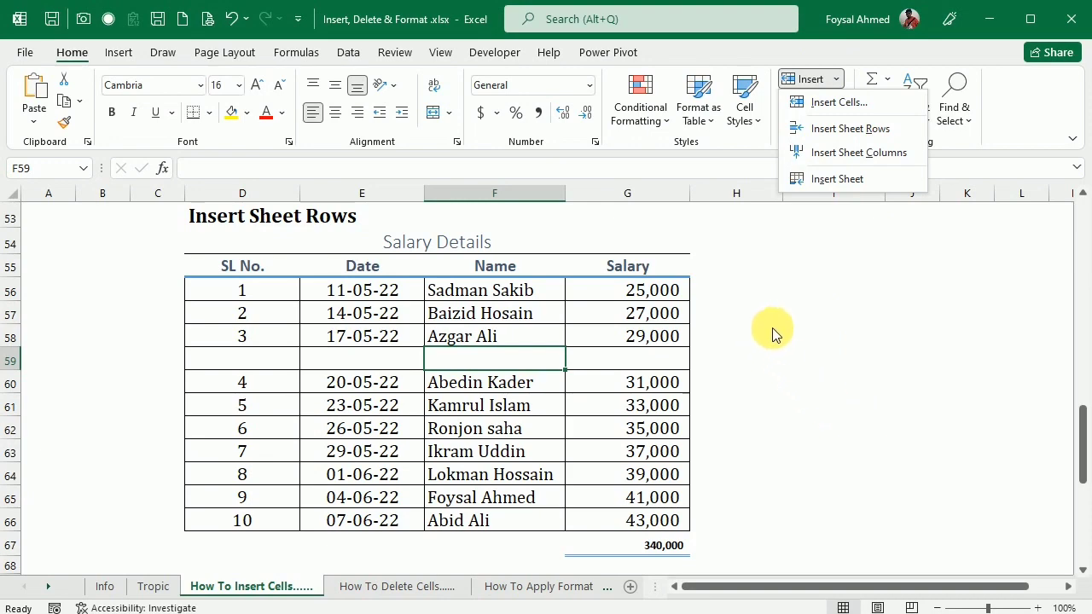
key("Escape")
key("ctrl+z")
- Insert a sheet column at E77, between SL No. and Date in the Insert Sheet Columns salary table
scroll(536, 279, "down", 6)
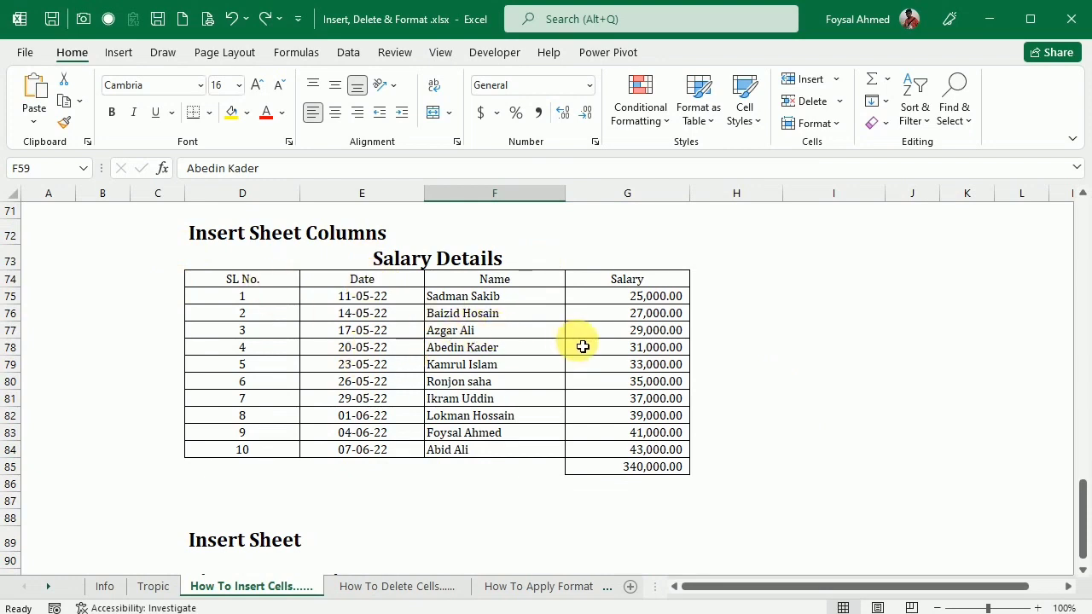
left_click(374, 333)
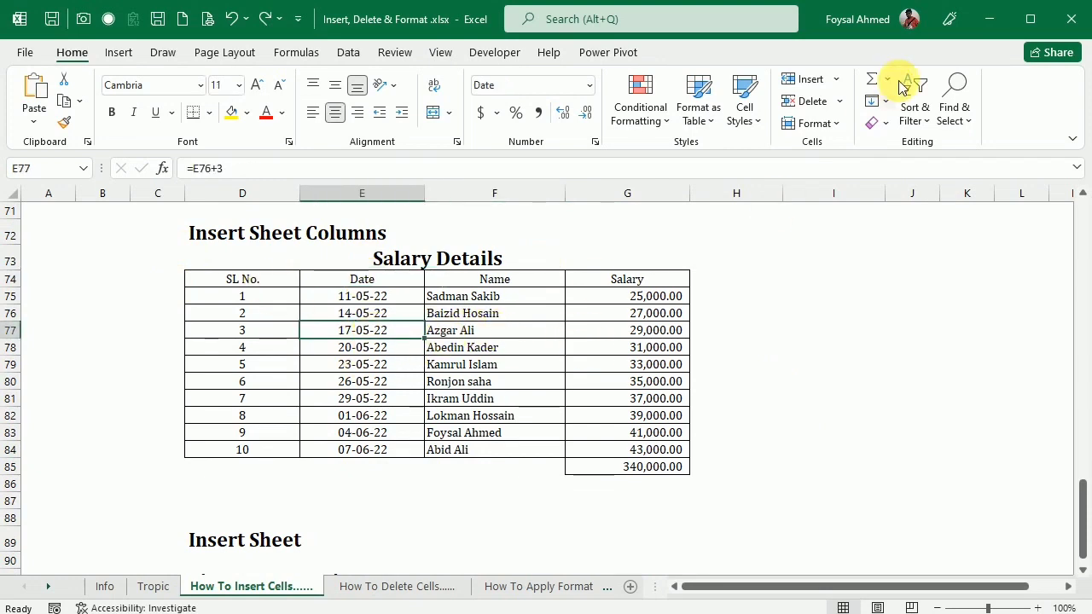
left_click(841, 80)
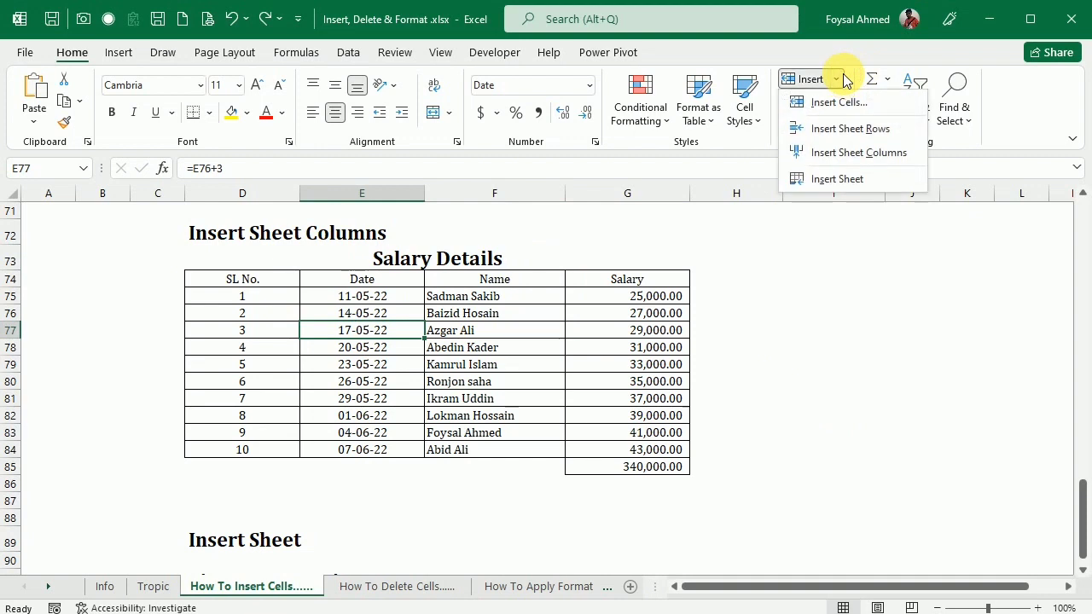
left_click(848, 154)
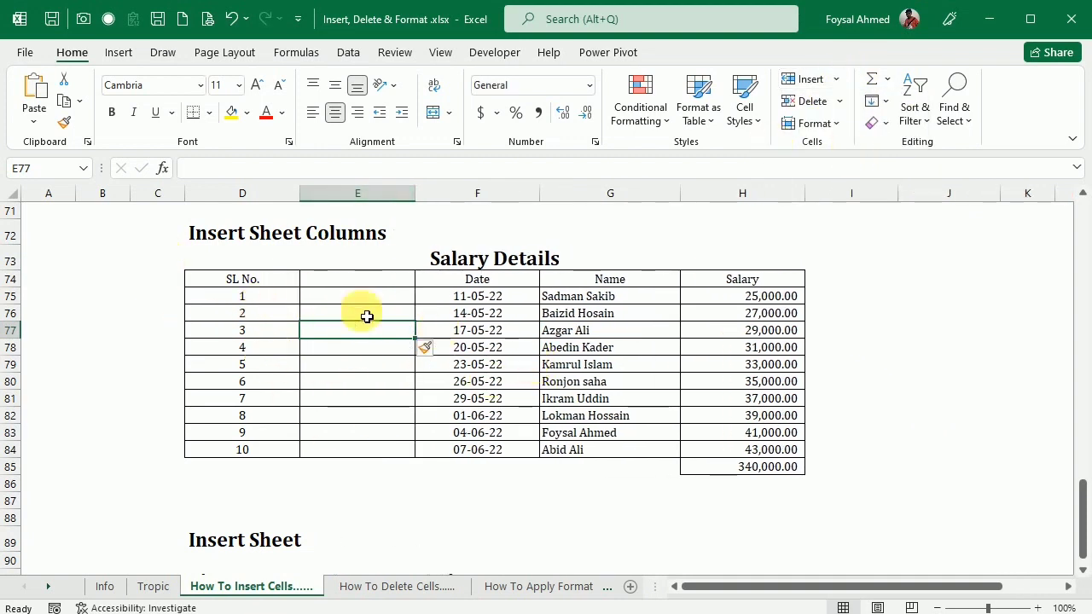
- Check cells in the blank column between SL No. and Date, and undo the sheet column insertion
left_click(360, 367)
left_click(390, 314)
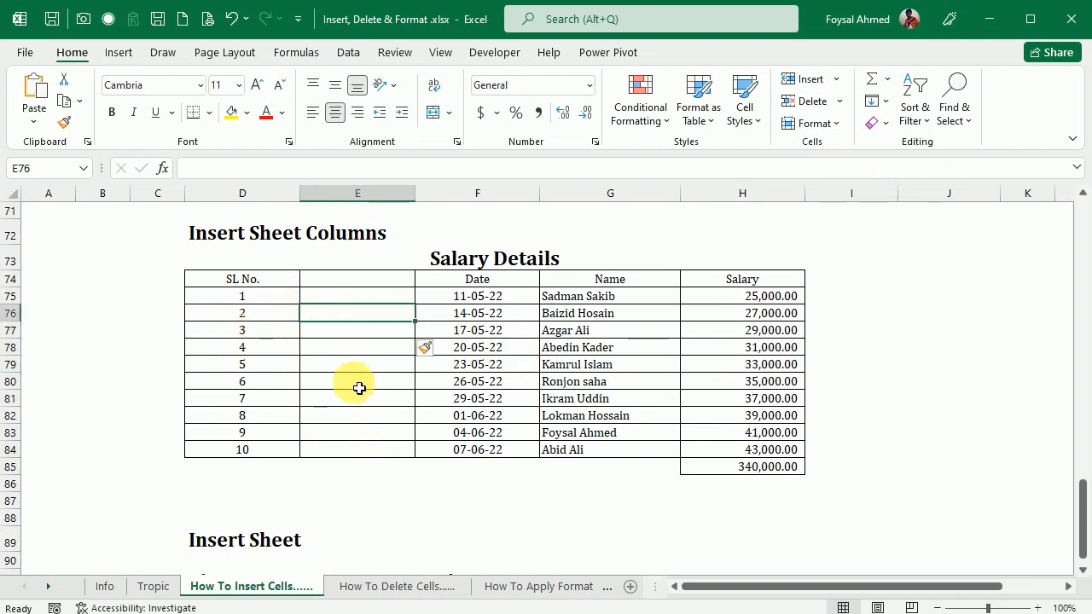
key("ctrl+z")
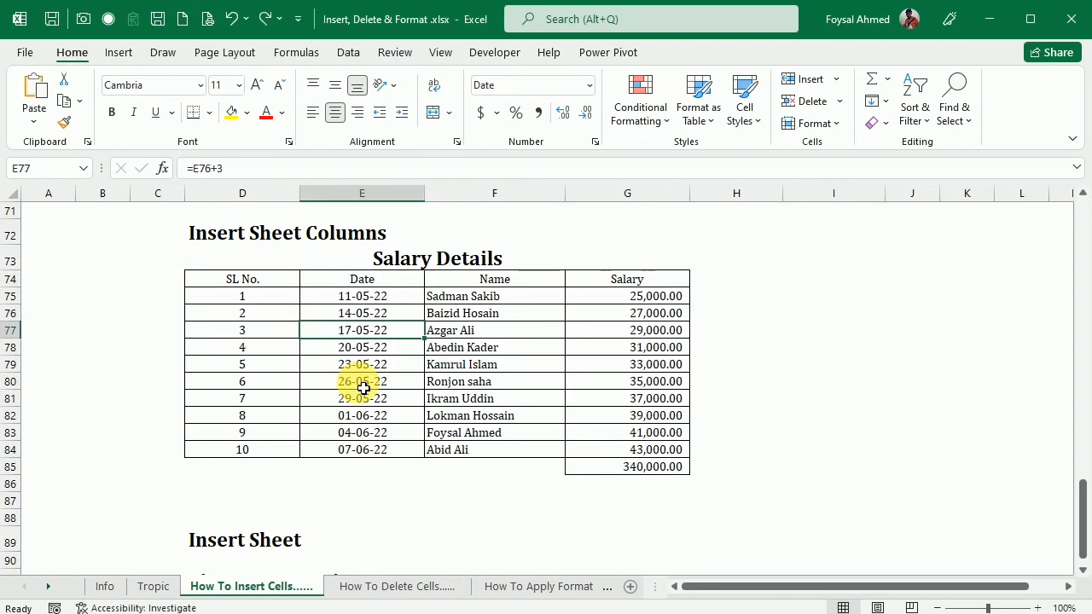
- Insert two new blank worksheets in front of the How To Insert Cells sheet
scroll(438, 361, "down", 5)
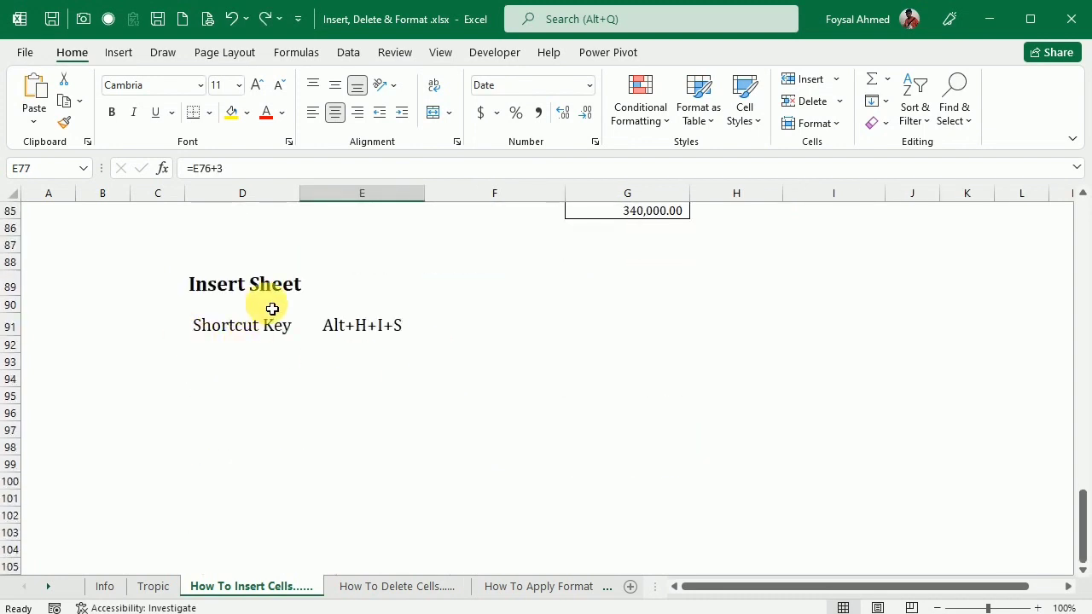
left_click(840, 79)
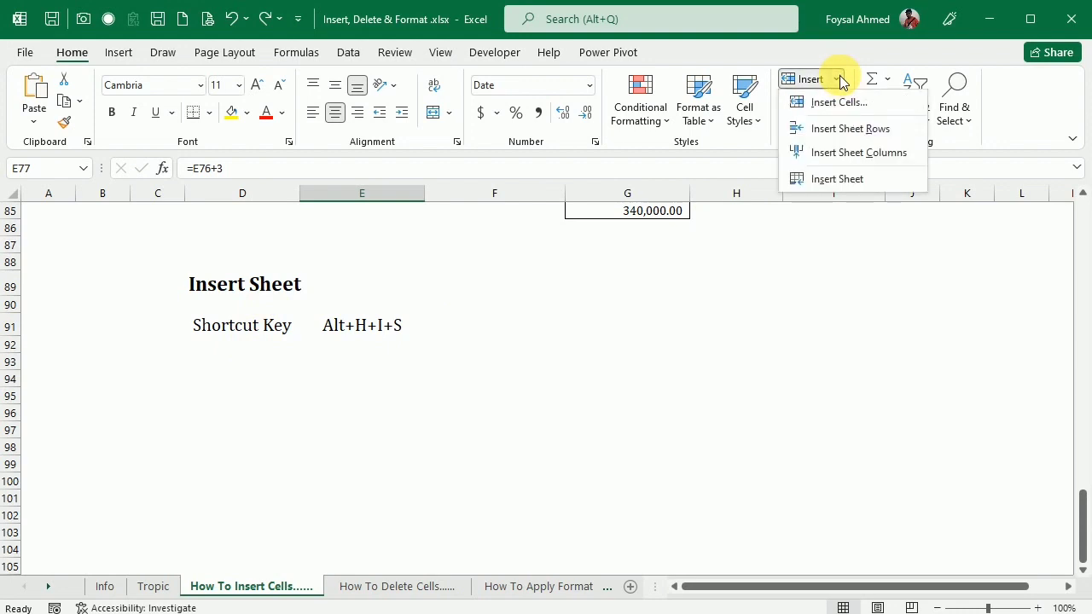
left_click(838, 180)
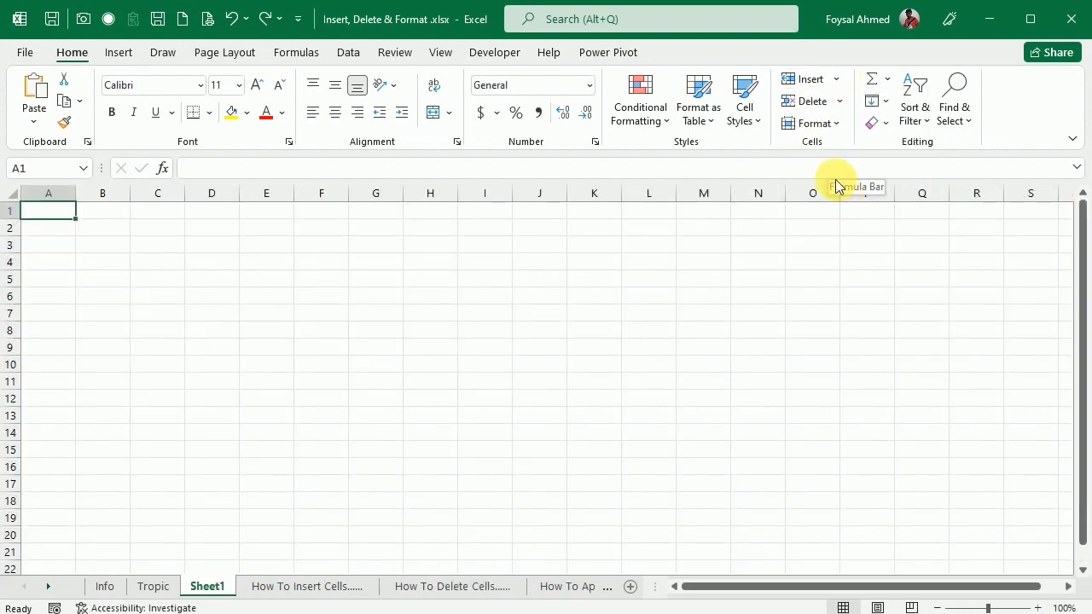
left_click(630, 588)
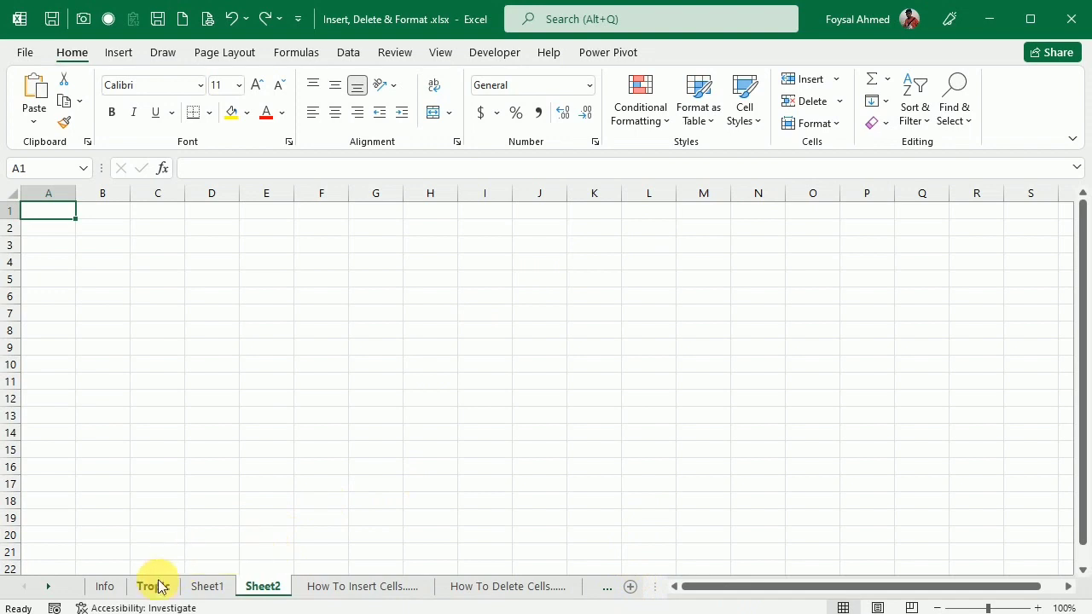
- Return to the How To Insert Cells sheet and insert a third blank worksheet in front of it
left_click(338, 589)
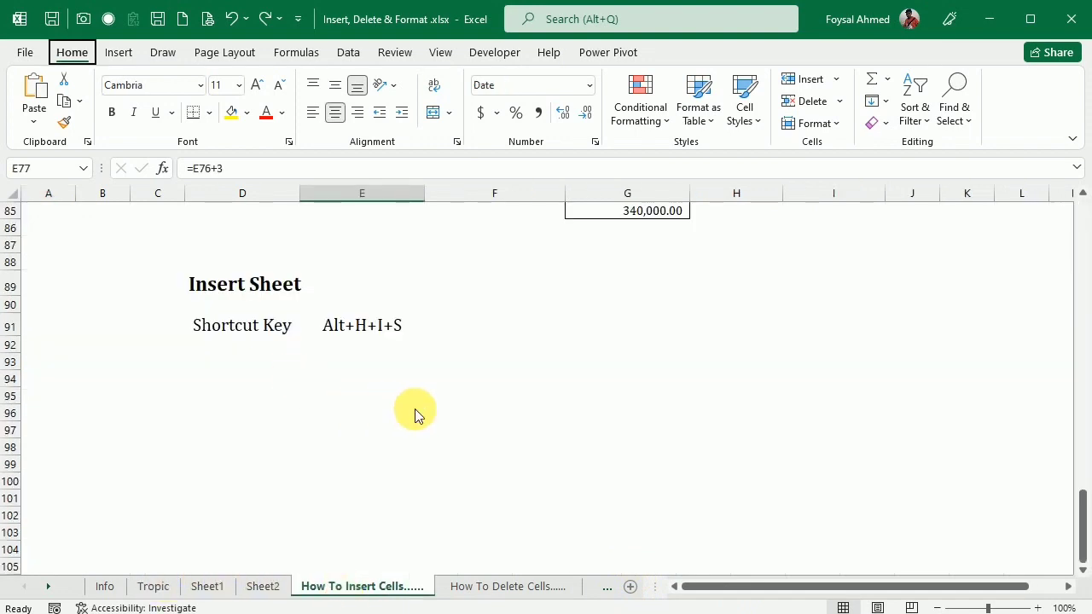
key("alt")
key("i")
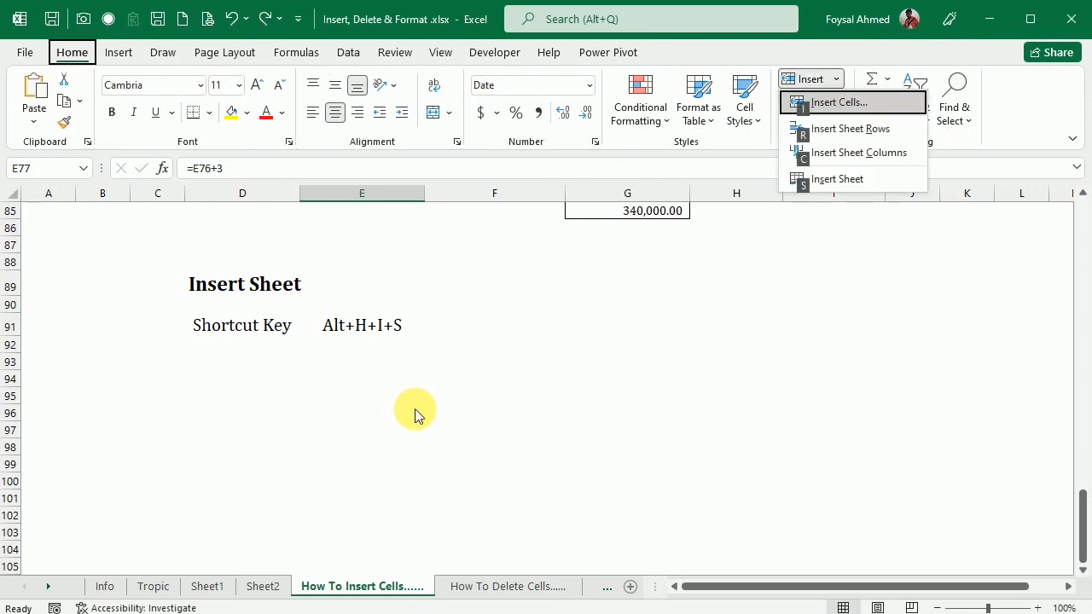
key("s")
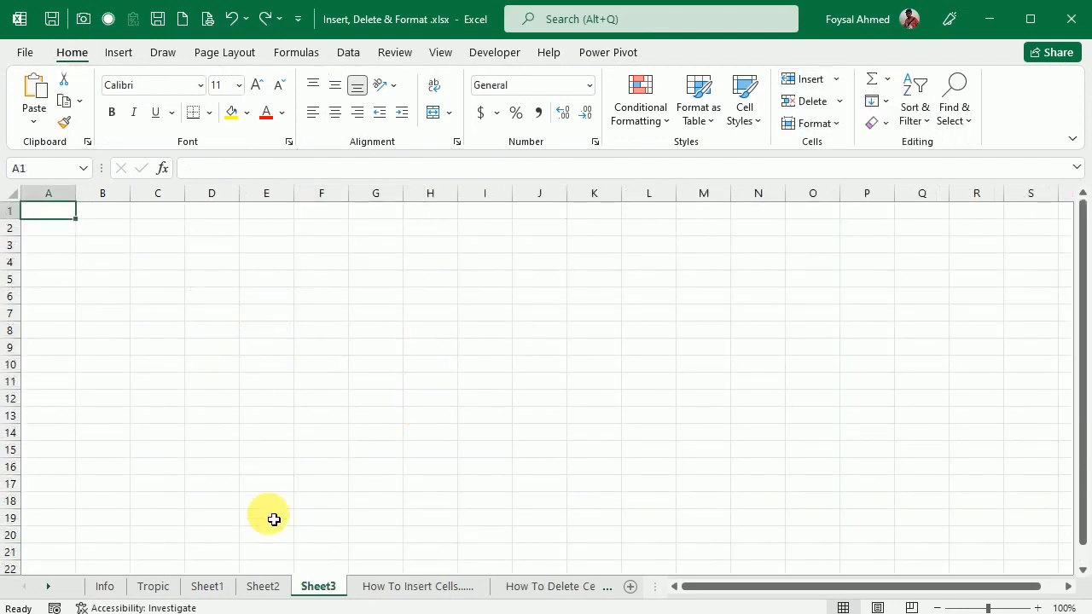
- View the three newly inserted worksheets, Sheet1, Sheet2 and Sheet3, one after another
left_click(210, 586)
left_click(277, 589)
left_click(323, 586)
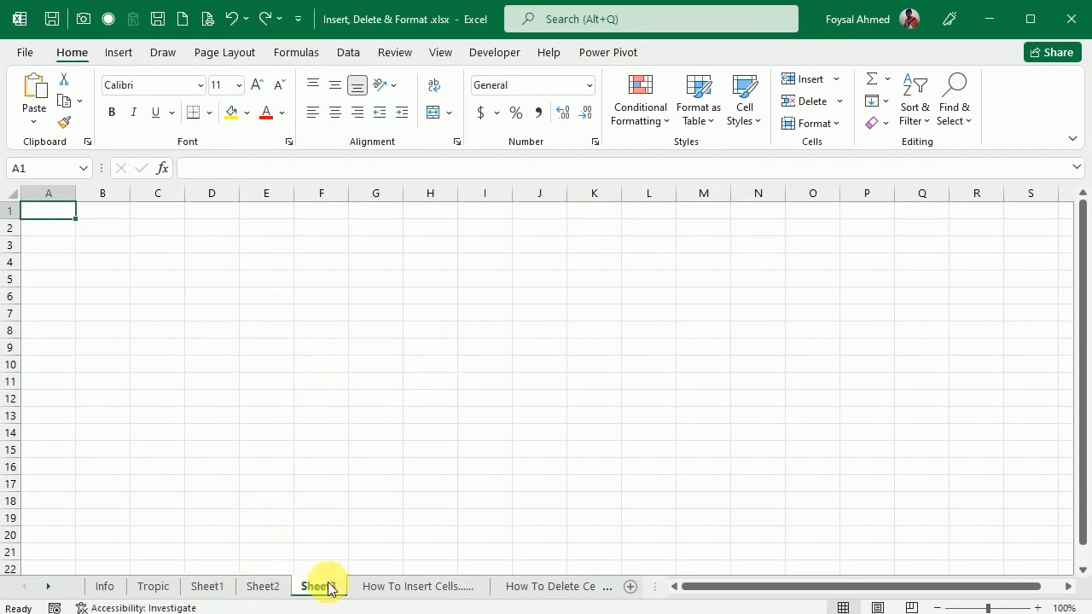
- Go back from the How To Insert Cells sheet to the topic list and open the How To Delete Cells lesson
left_click(383, 588)
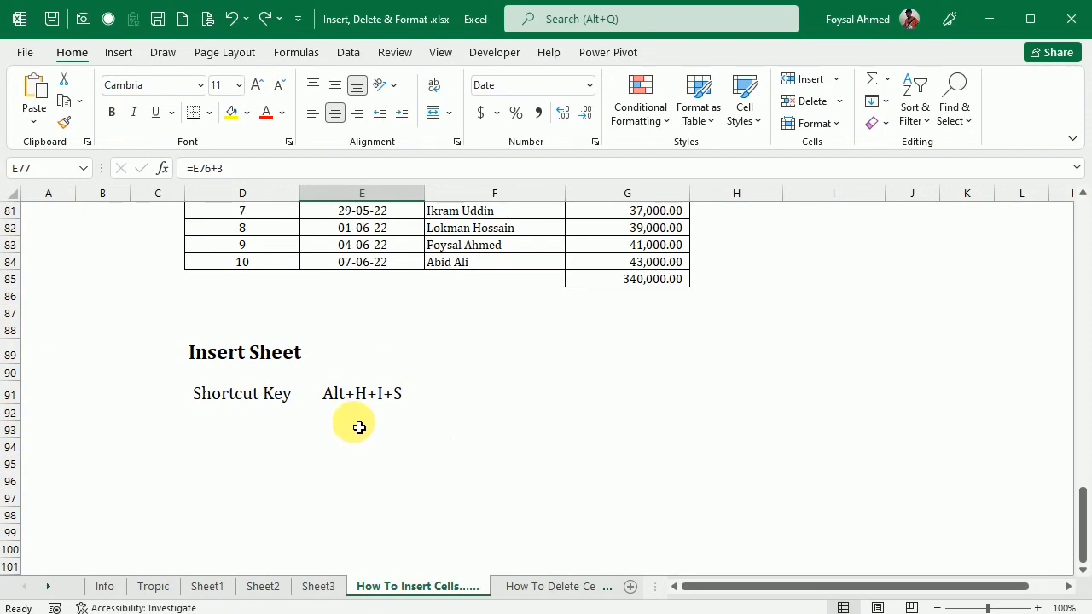
scroll(541, 410, "up", 7)
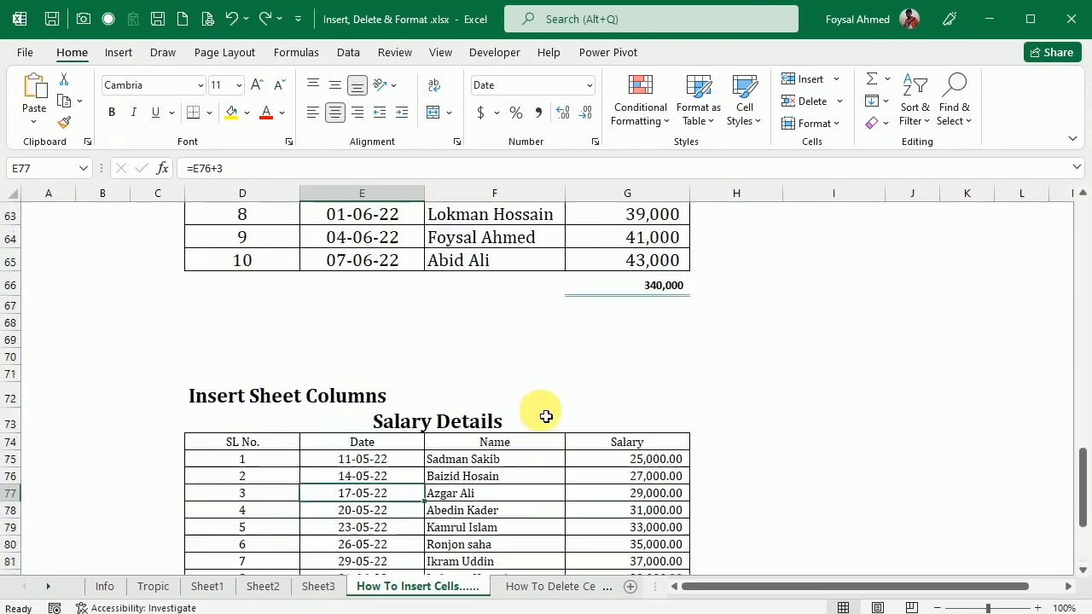
left_click_drag(1081, 457, 1080, 225)
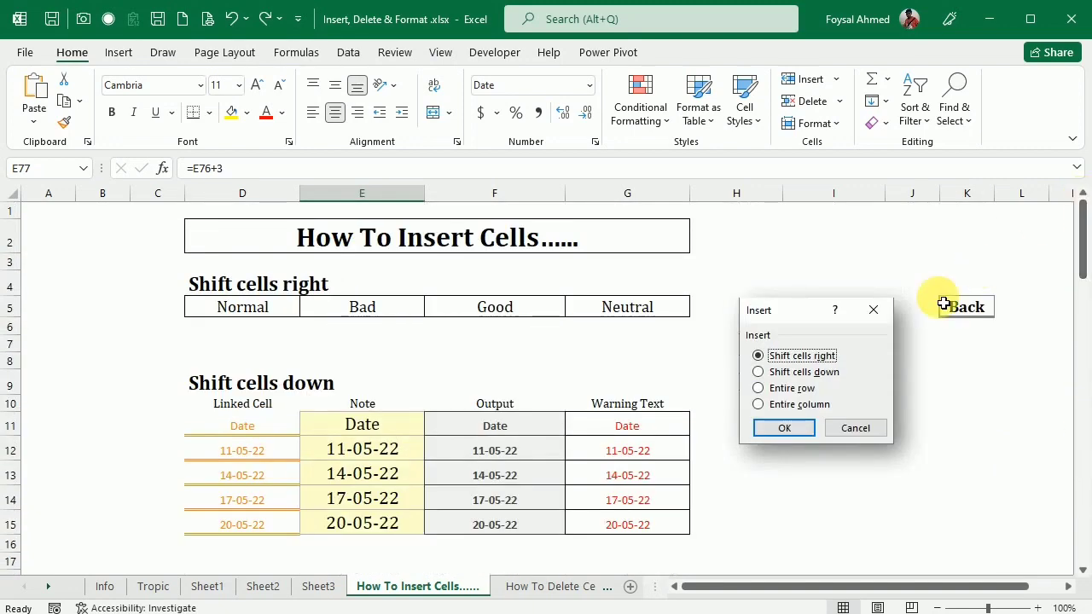
left_click(970, 309)
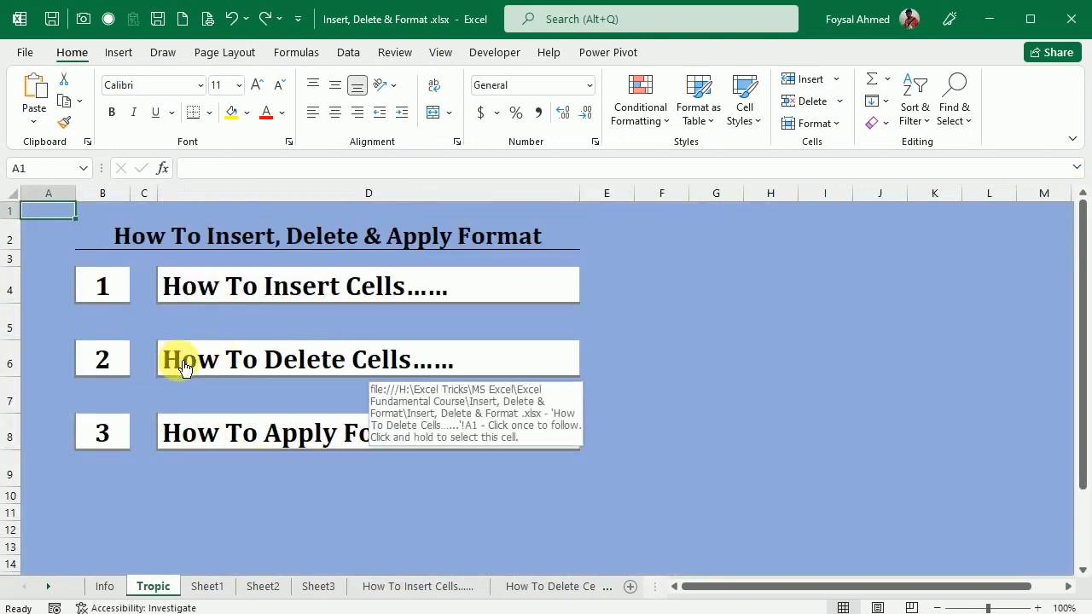
left_click(282, 356)
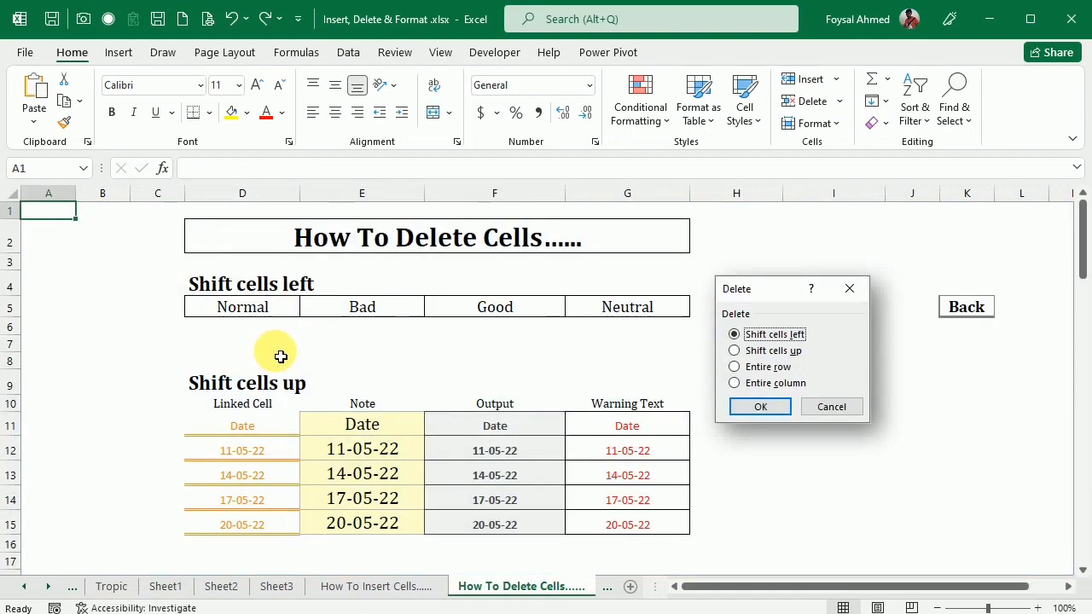
- Delete cell E5, containing Bad, in the Shift cells left row with the remaining cells shifted left
left_click(395, 305)
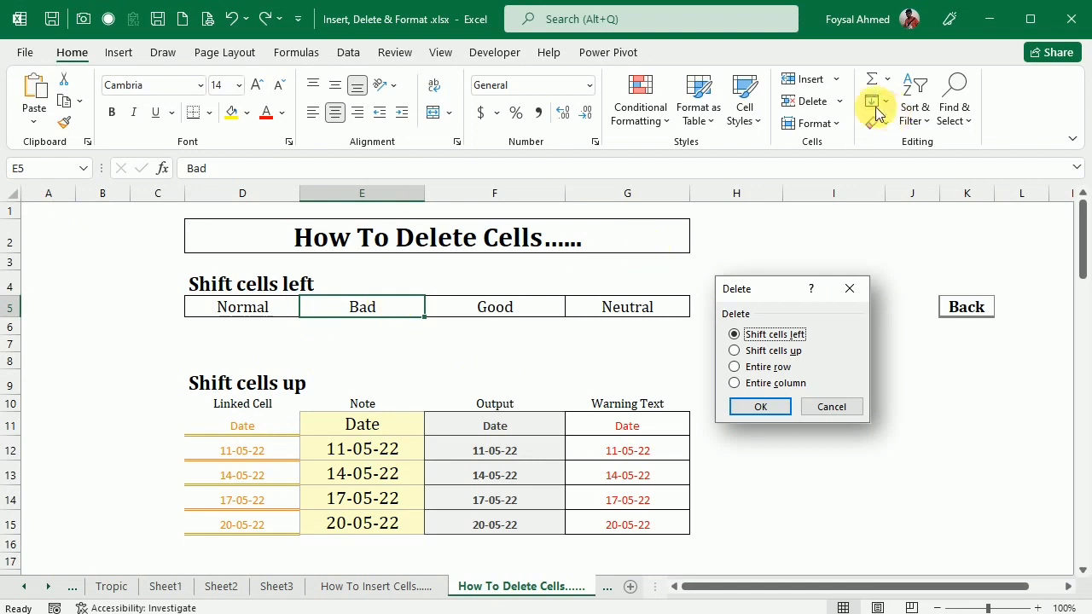
left_click(841, 103)
left_click(840, 126)
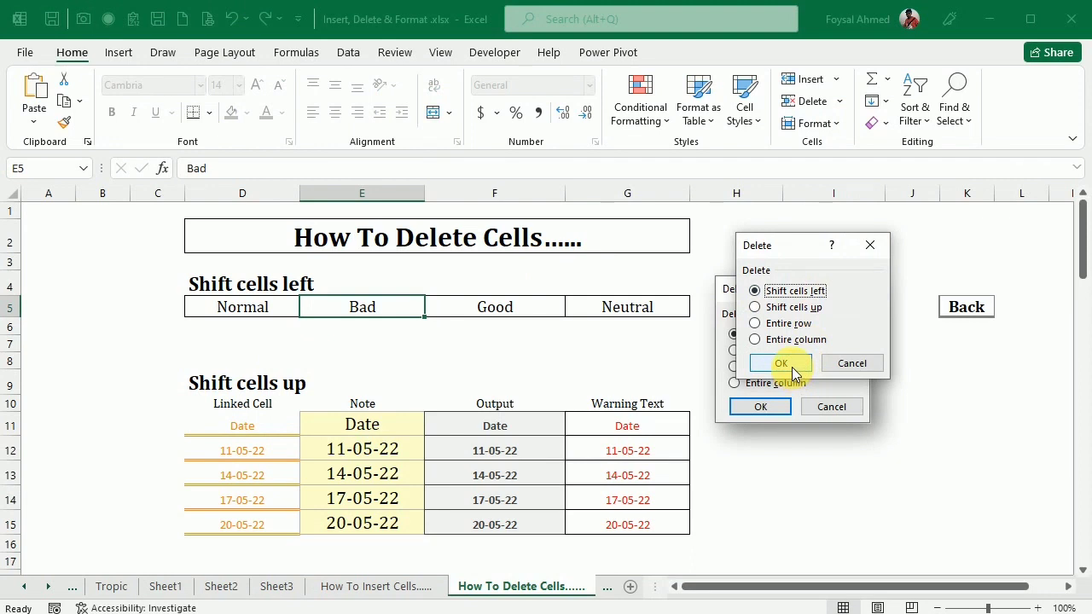
left_click(780, 363)
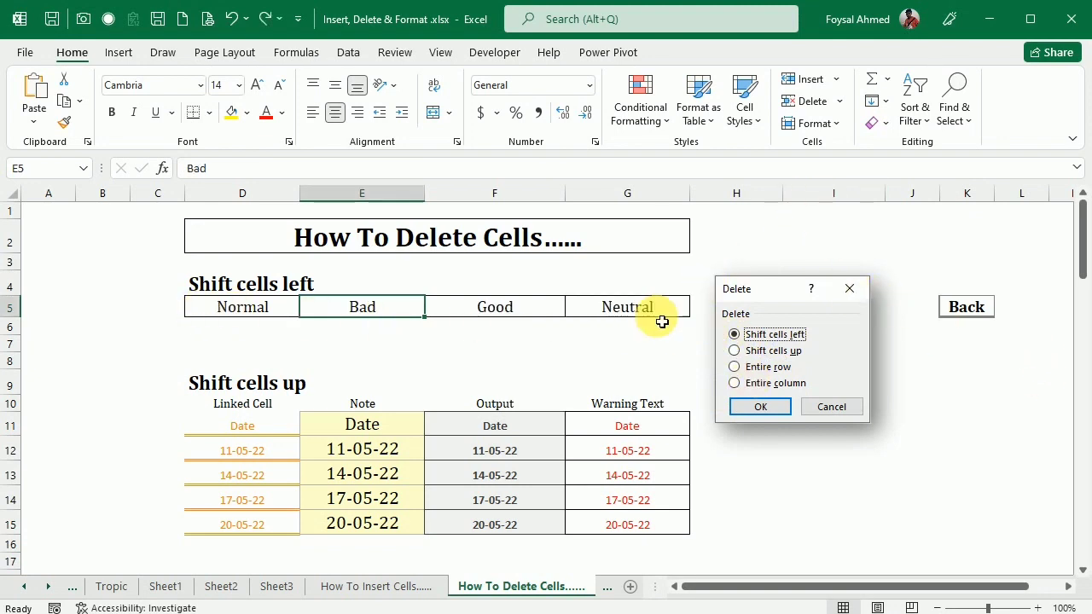
- Delete cell F13 in the Output column of the Shift cells up table with Shift cells up, and undo the deletion
scroll(494, 352, "down", 2)
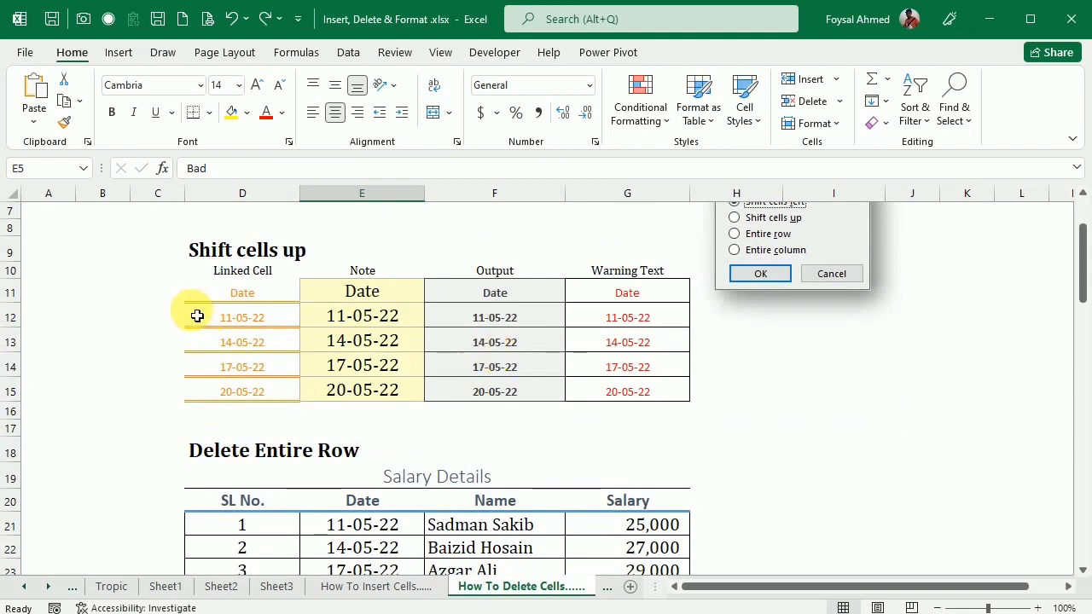
left_click(237, 345)
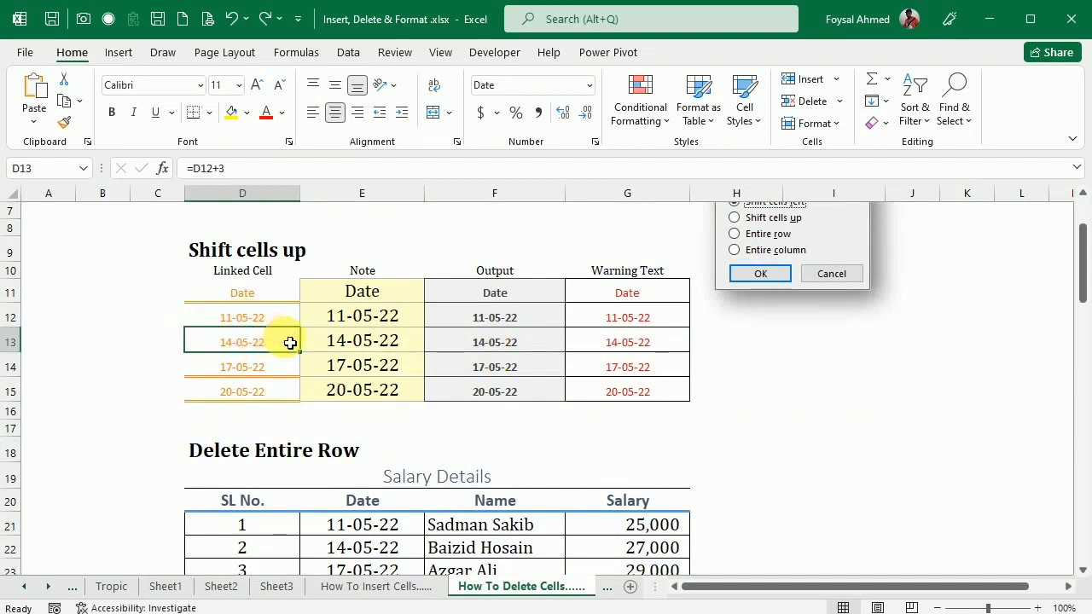
left_click(484, 356)
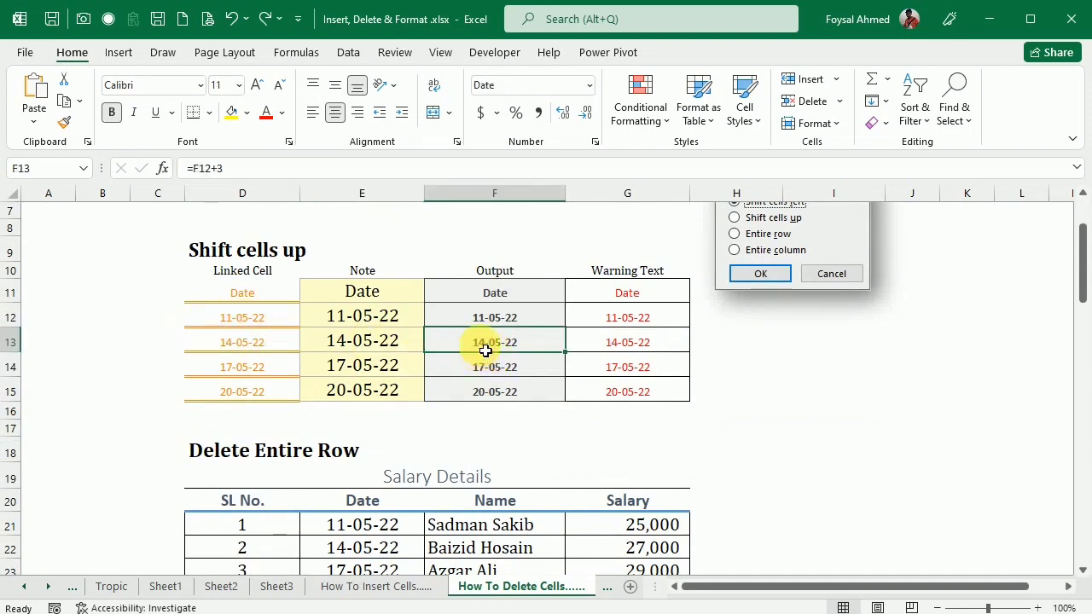
left_click(837, 101)
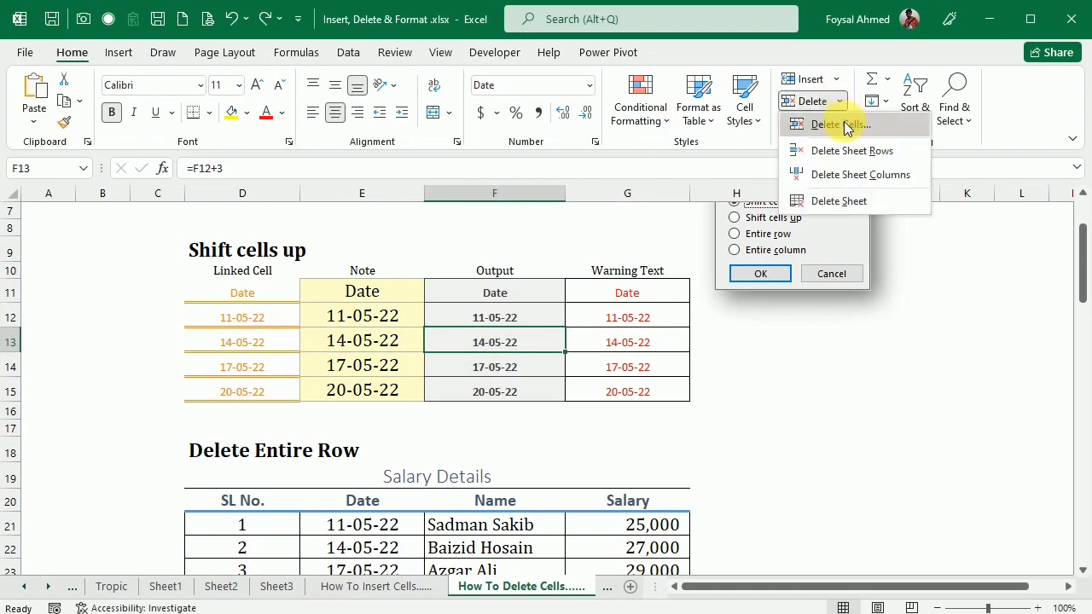
left_click(844, 125)
left_click(760, 309)
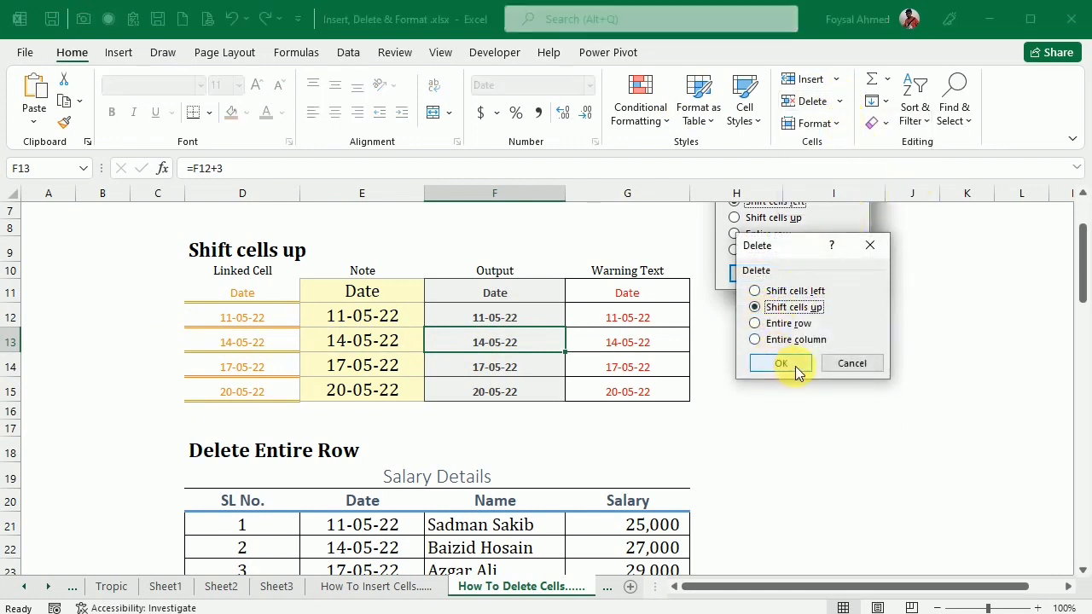
left_click(780, 363)
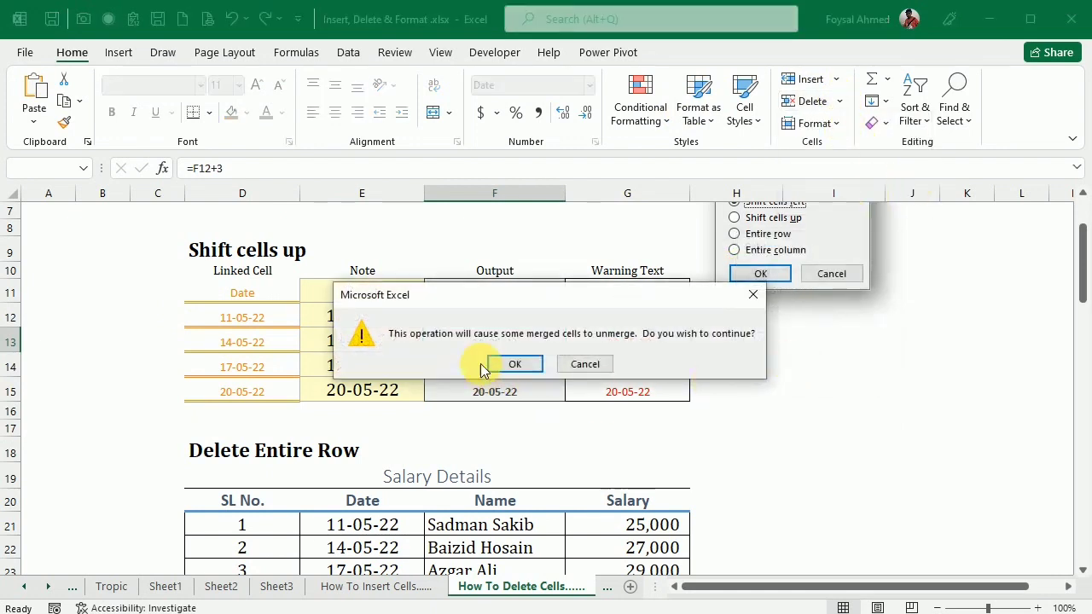
left_click(511, 364)
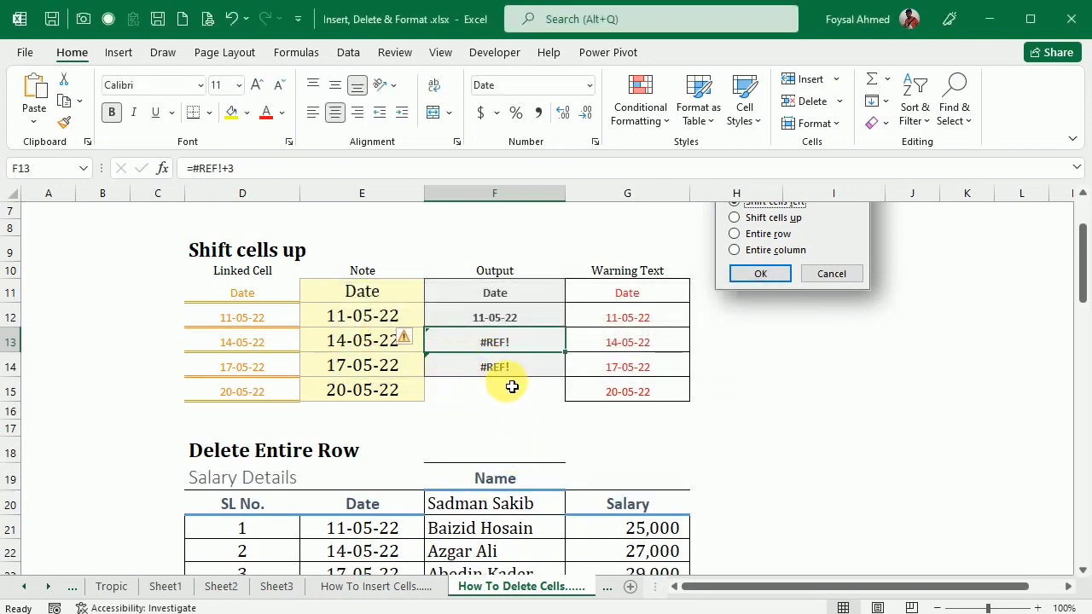
key("ctrl+z")
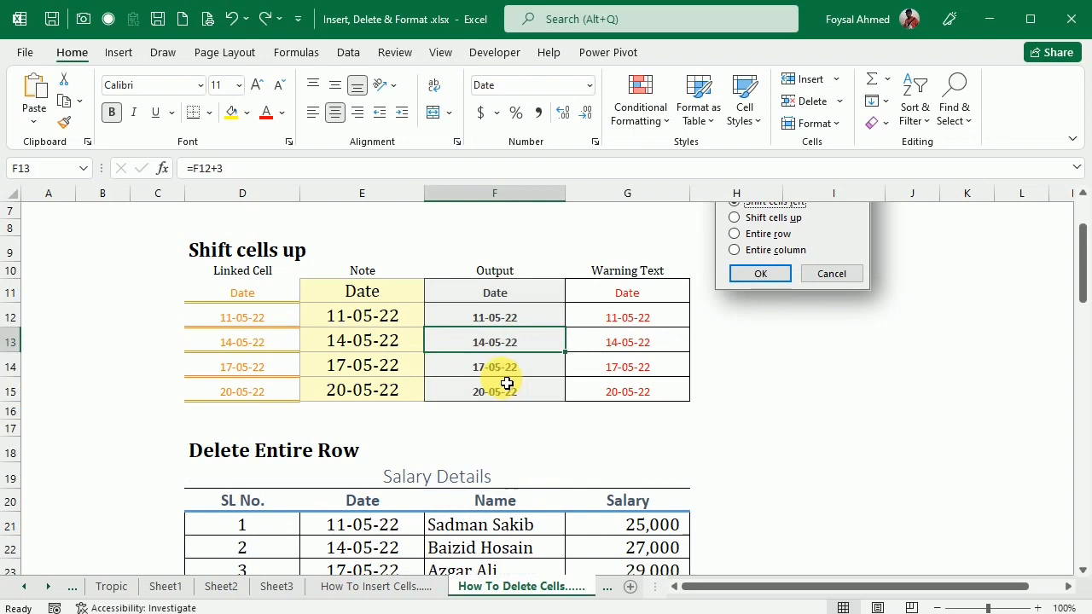
- Delete row 29, serial number 9, from the Delete Entire Row table using the Entire row option, and undo the deletion
scroll(565, 341, "down", 3)
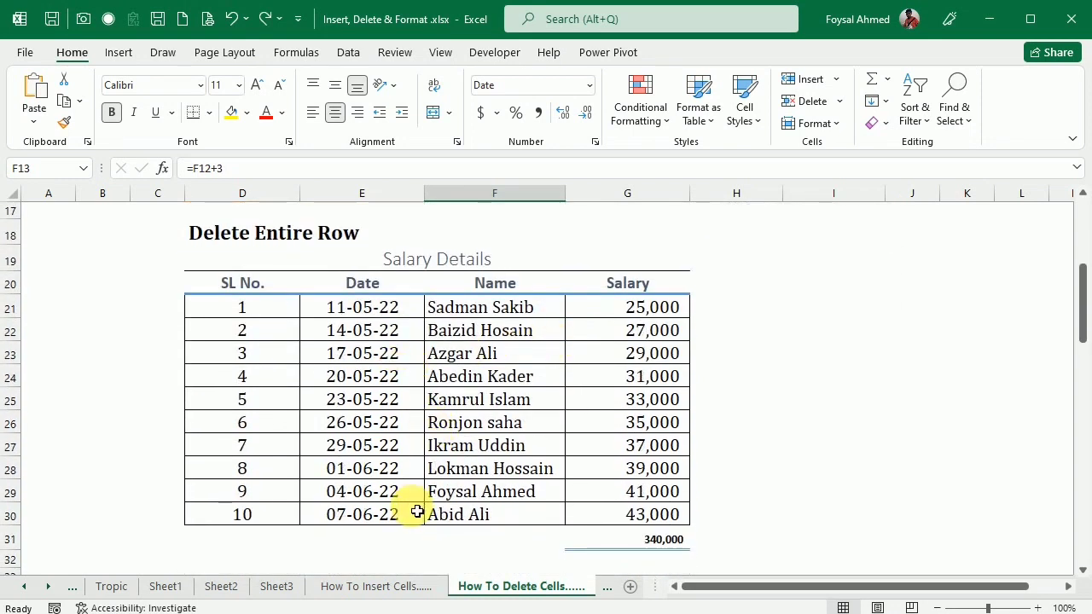
left_click(446, 495)
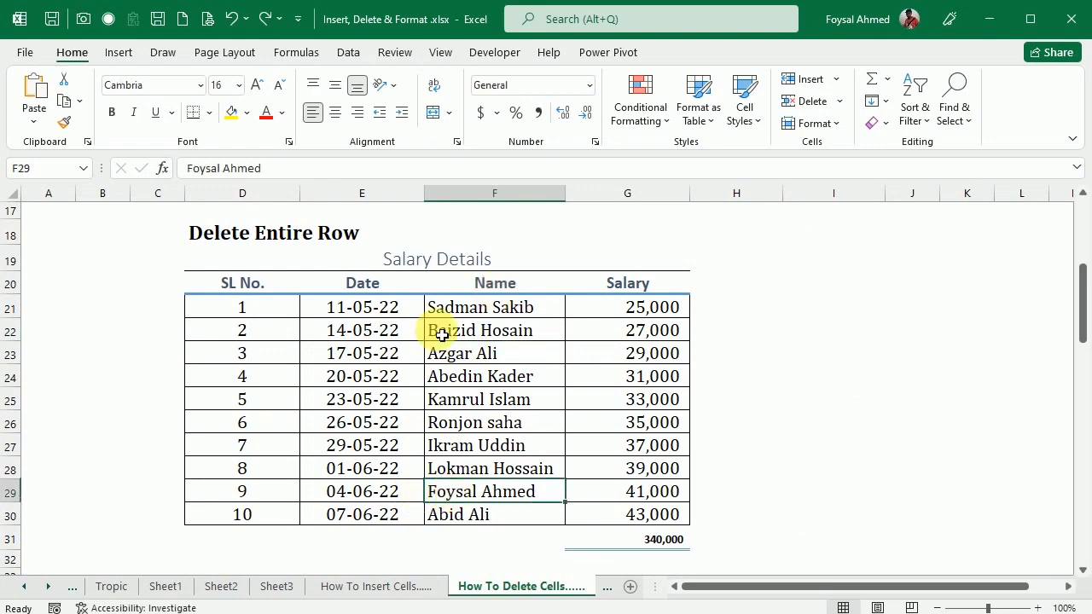
left_click(840, 102)
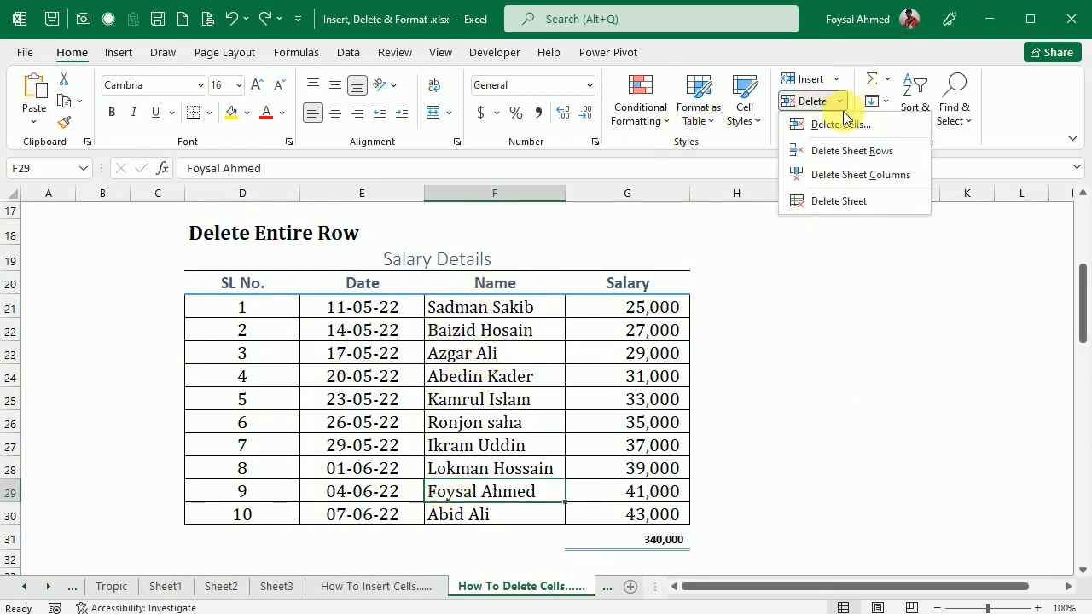
left_click(841, 124)
left_click(787, 362)
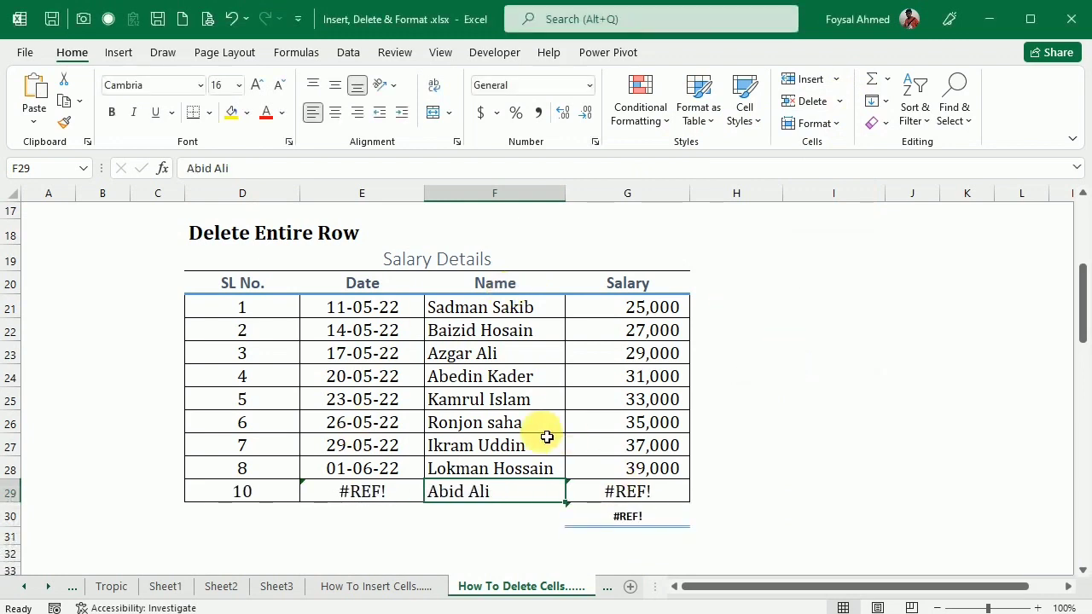
key("ctrl+z")
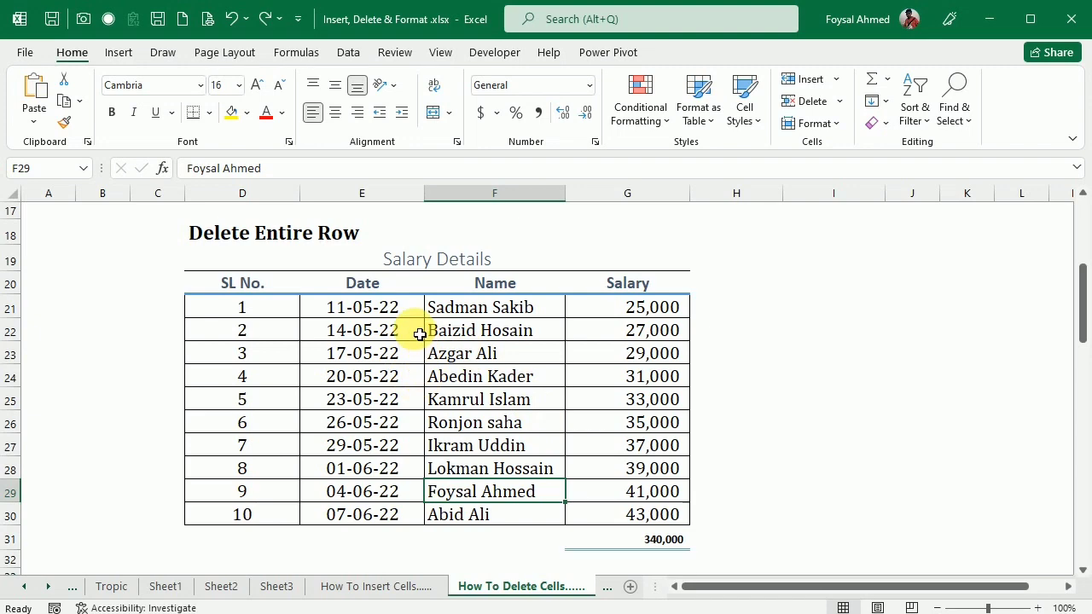
- Delete the Name column of the Delete Entire Column table from cell F38 using the Entire column option, and undo it
scroll(419, 334, "down", 5)
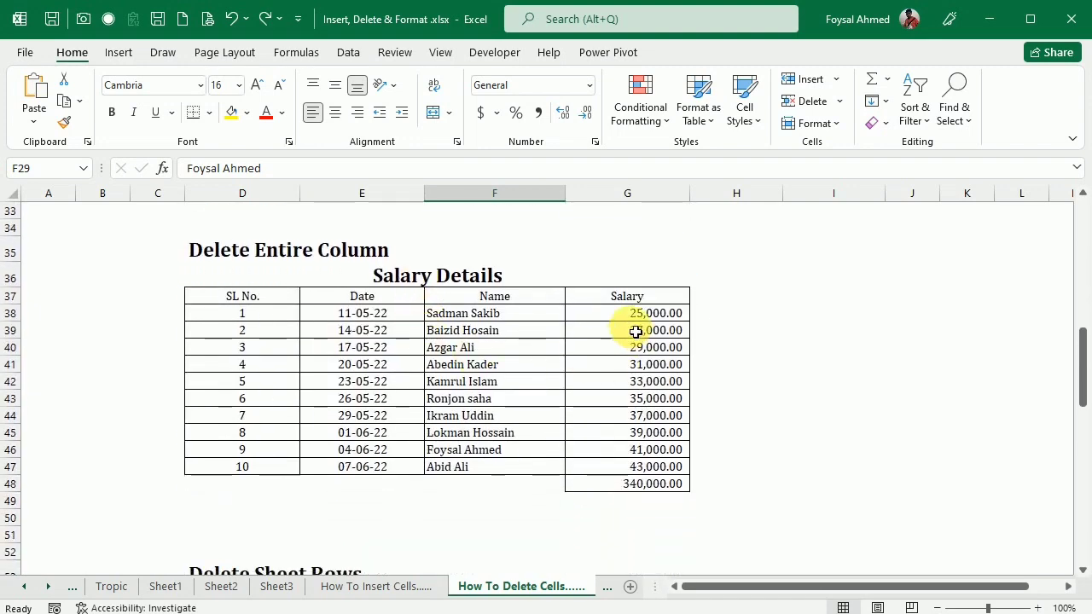
left_click(515, 317)
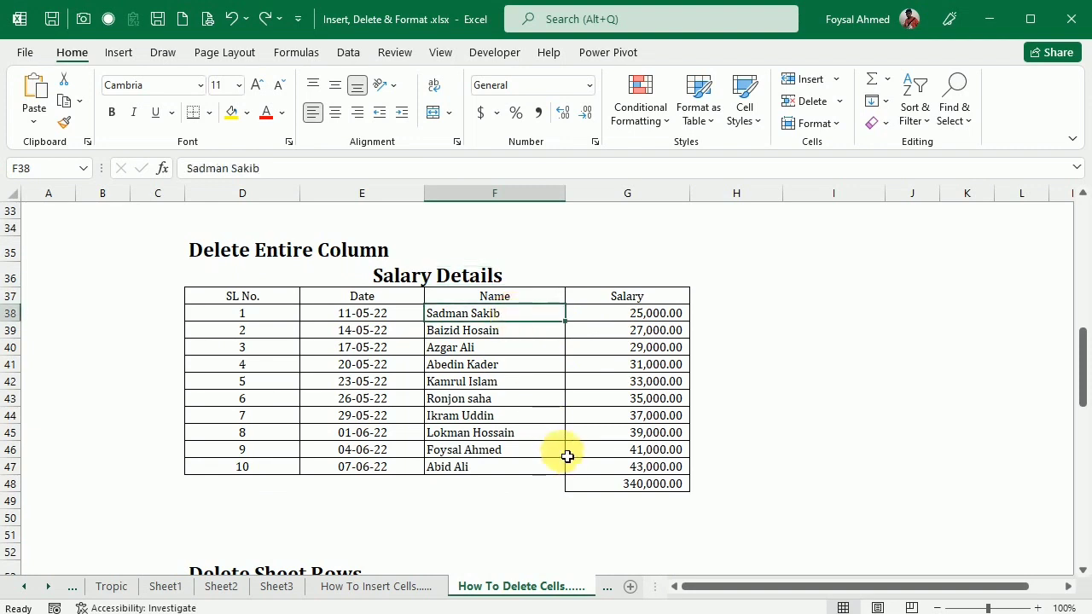
left_click(843, 104)
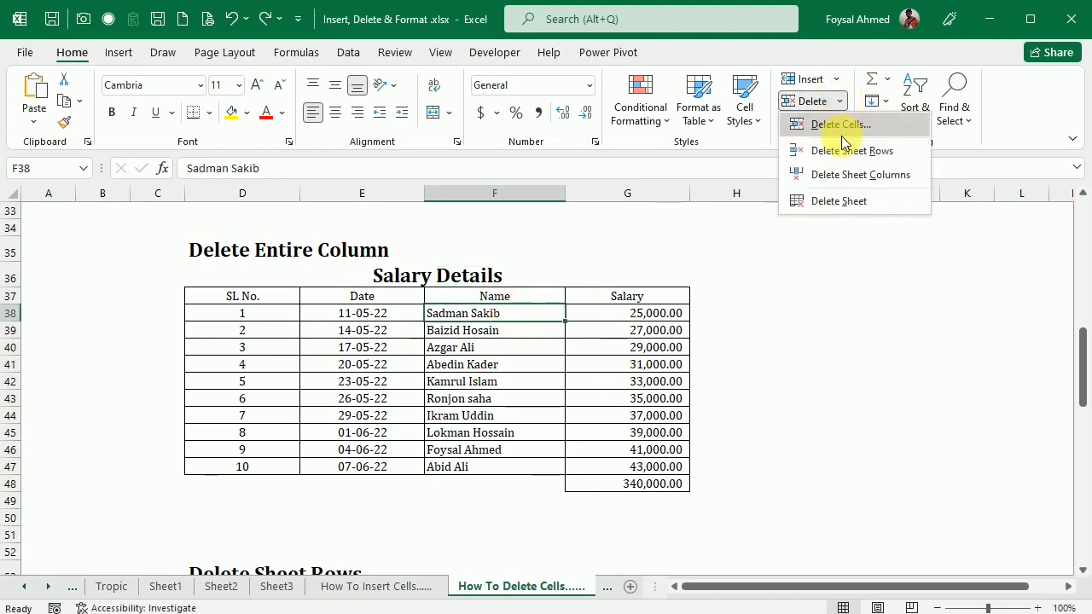
left_click(853, 127)
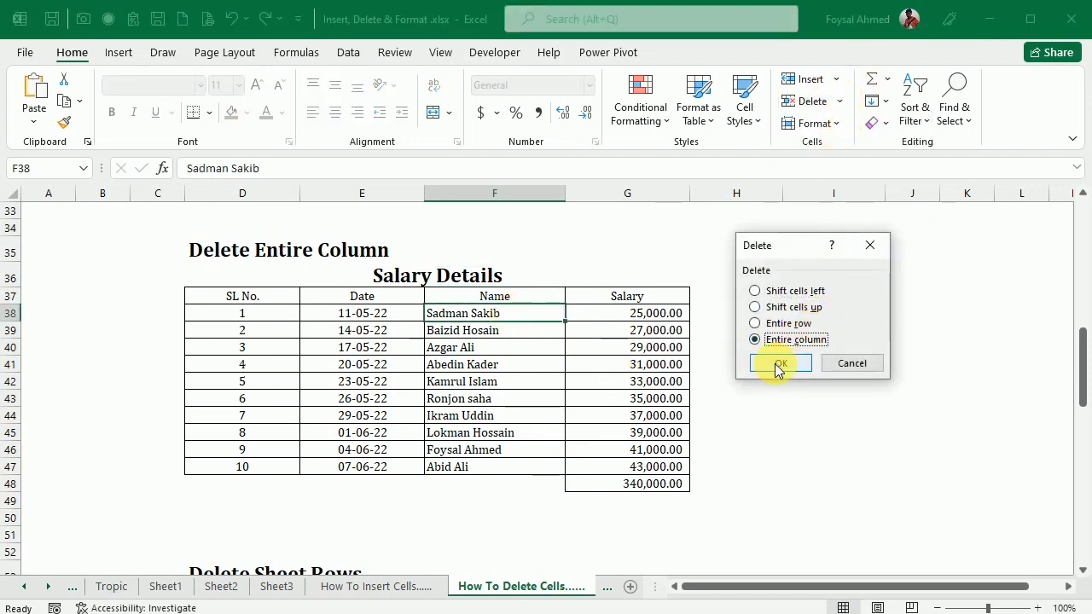
left_click(778, 365)
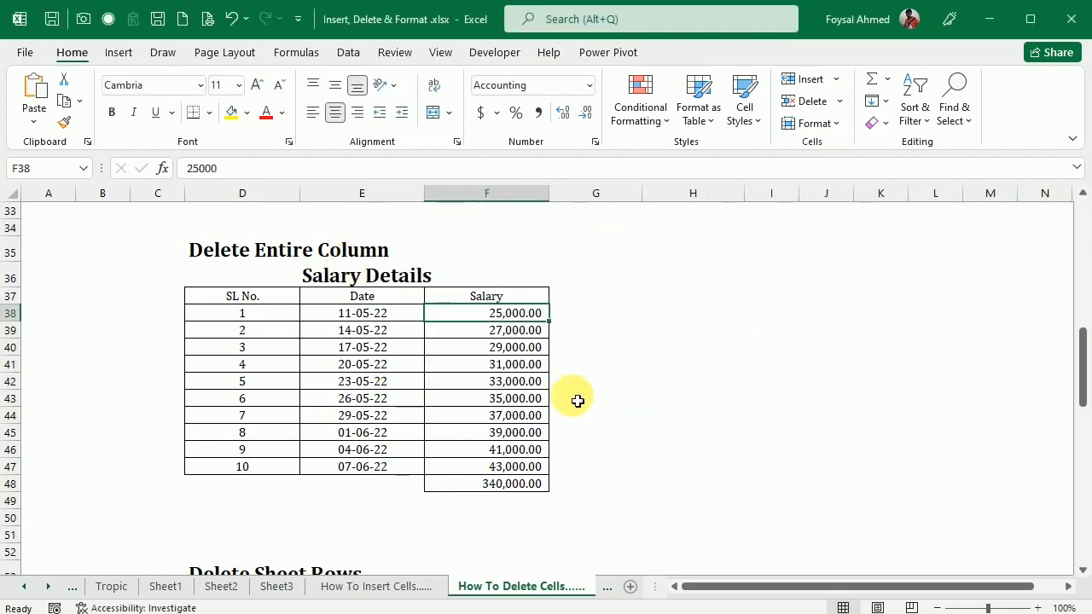
key("ctrl+z")
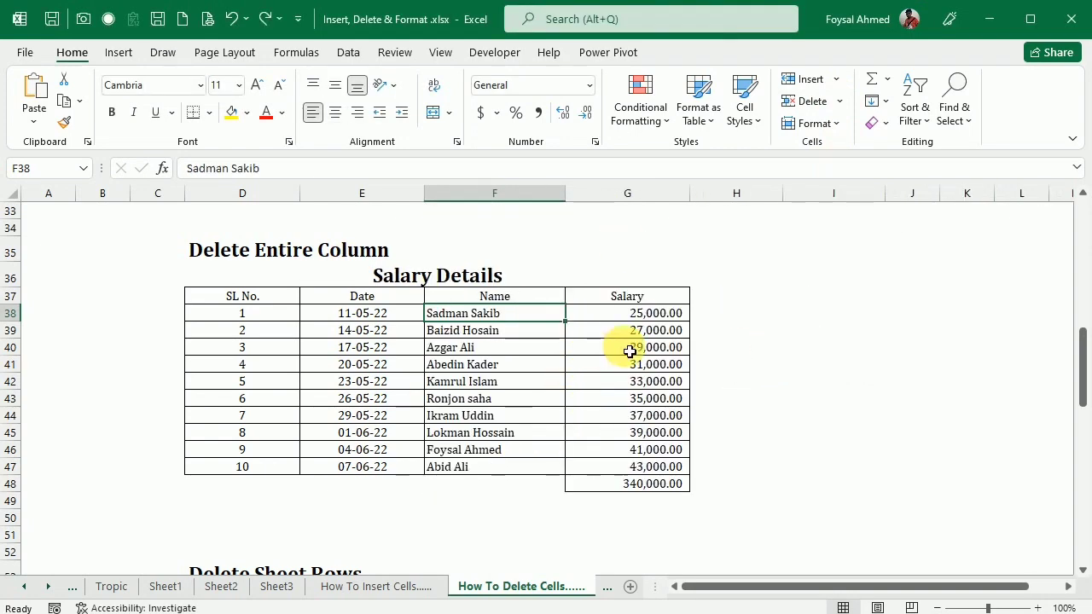
- Remove row 58, serial number 3, from the Delete Sheet Rows table with the Delete Sheet Rows command, and undo the removal
scroll(631, 351, "down", 4)
scroll(631, 351, "down", 2)
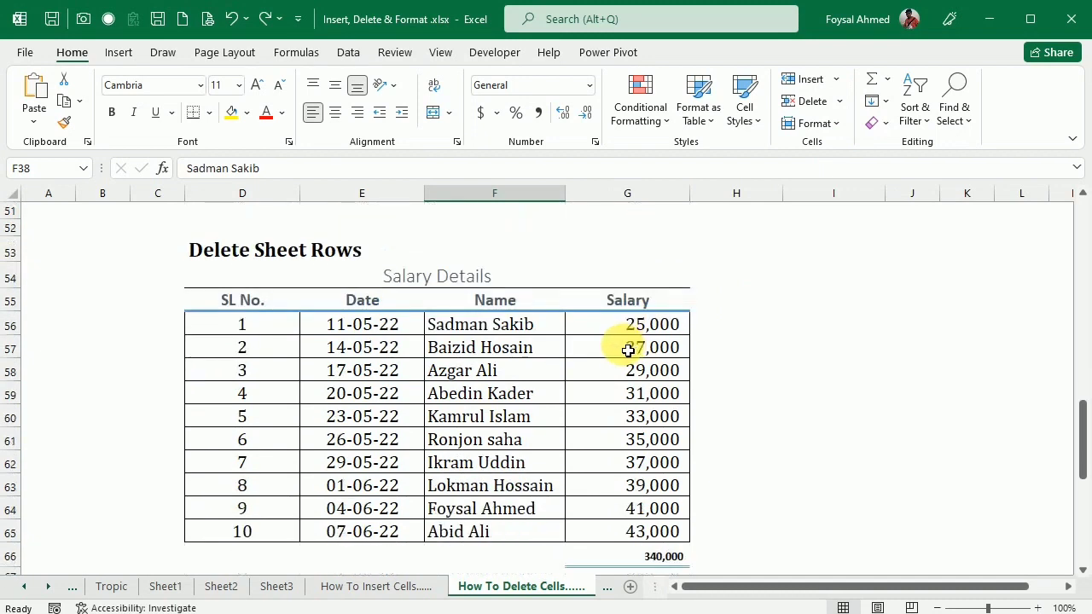
left_click(468, 370)
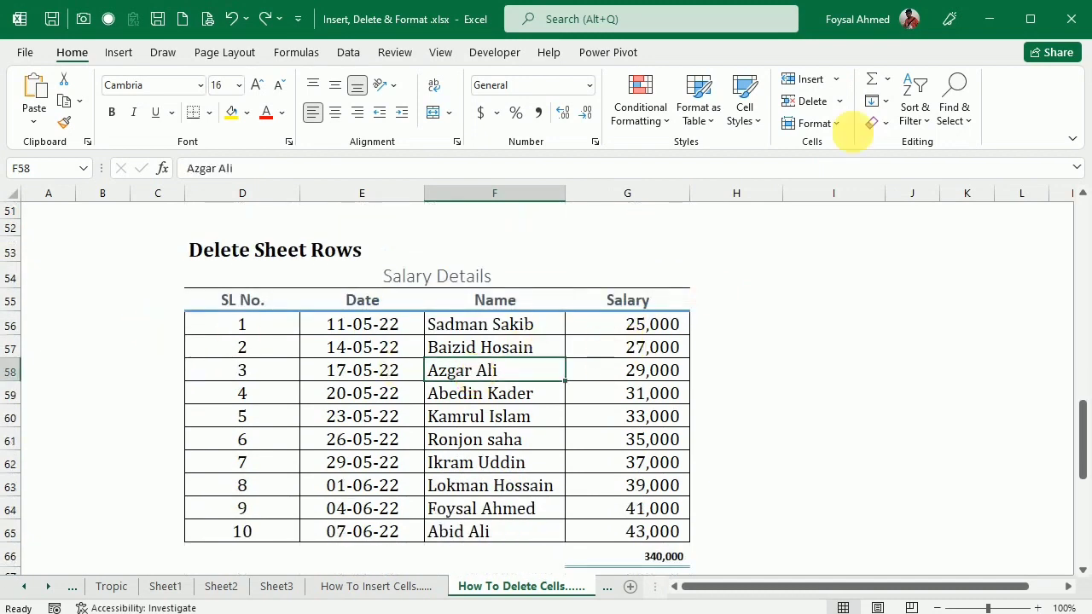
left_click(841, 100)
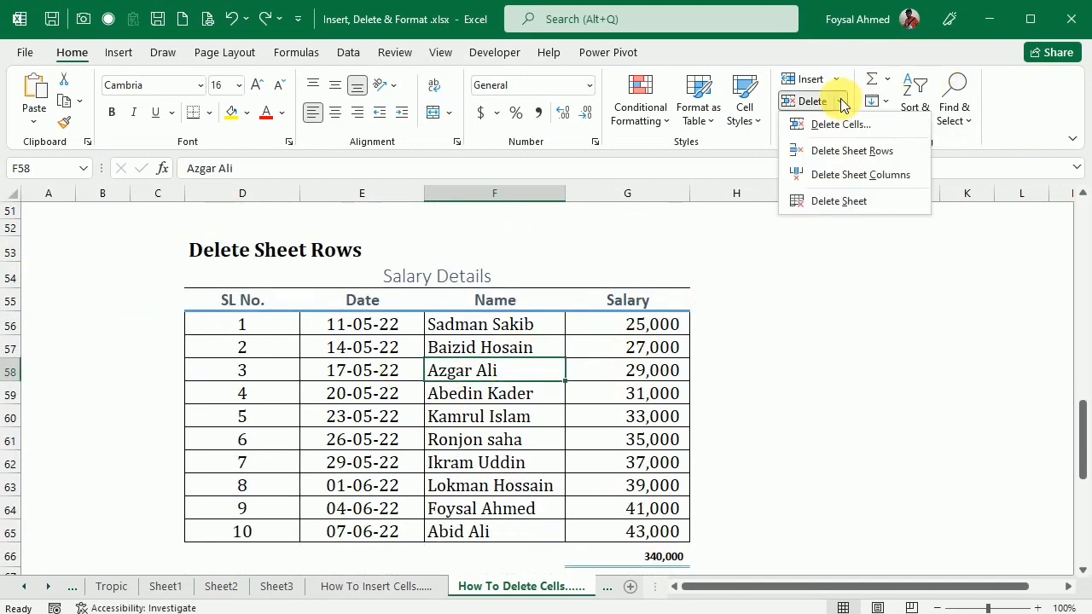
left_click(850, 150)
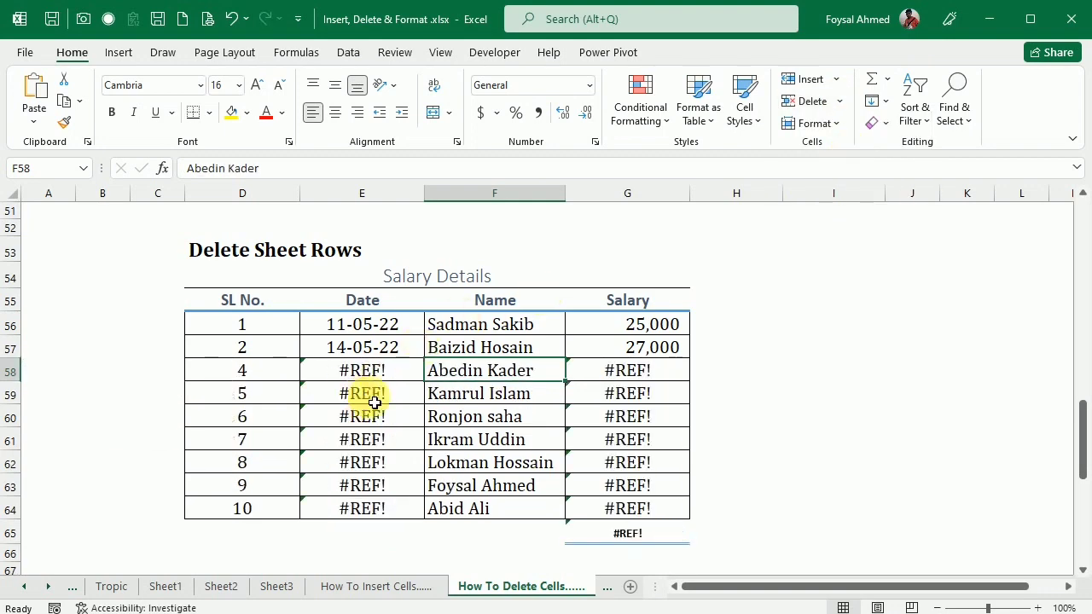
key("ctrl+z")
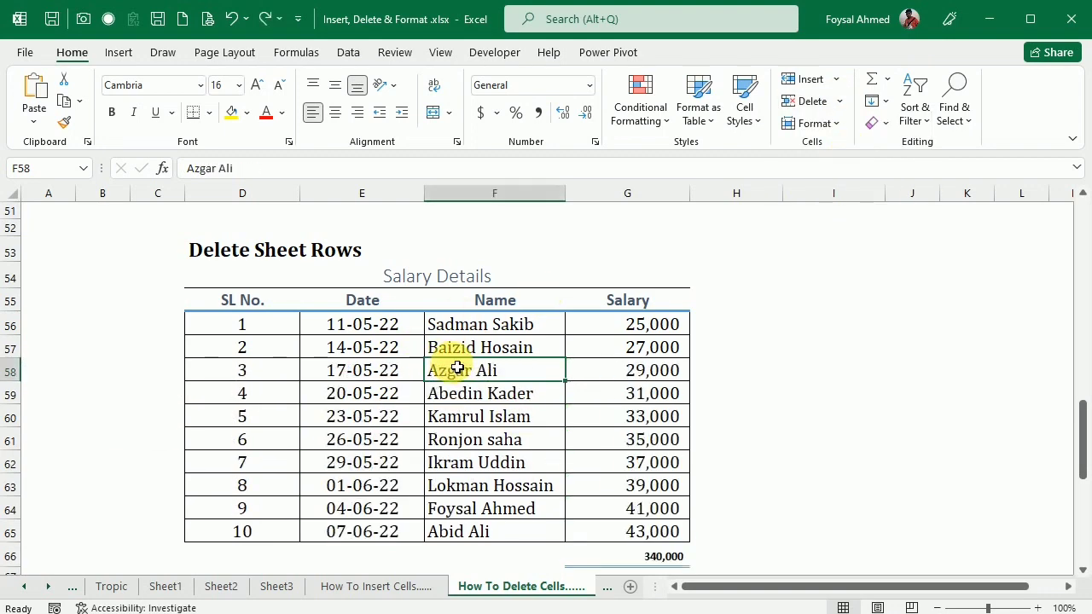
- Remove the Salary column G of the Delete Sheet Columns table with the Delete Sheet Columns command, and undo the removal
scroll(566, 301, "down", 7)
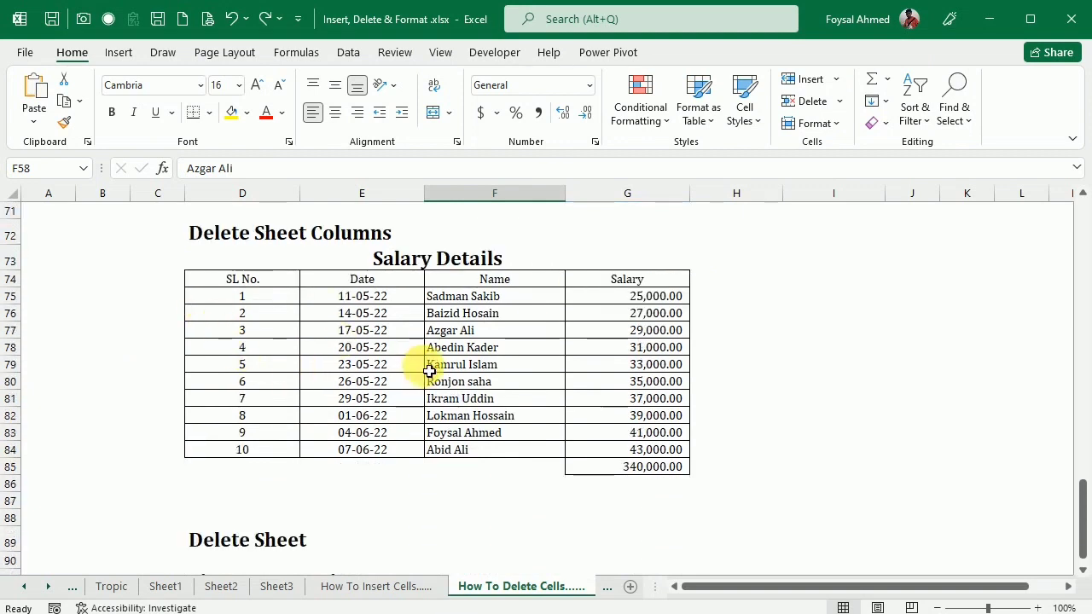
left_click(615, 313)
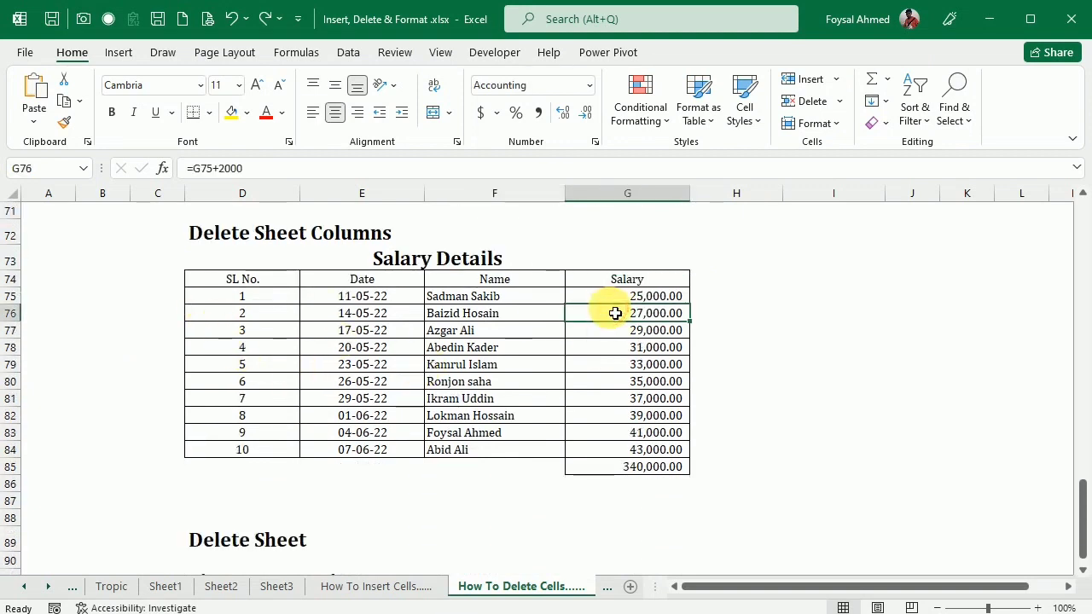
left_click(831, 101)
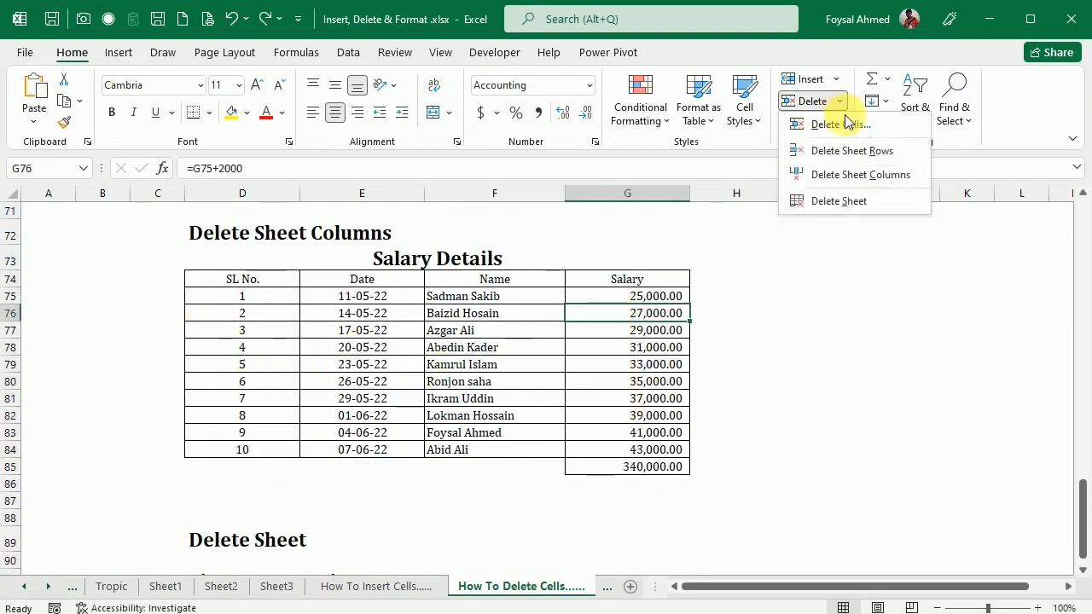
left_click(850, 175)
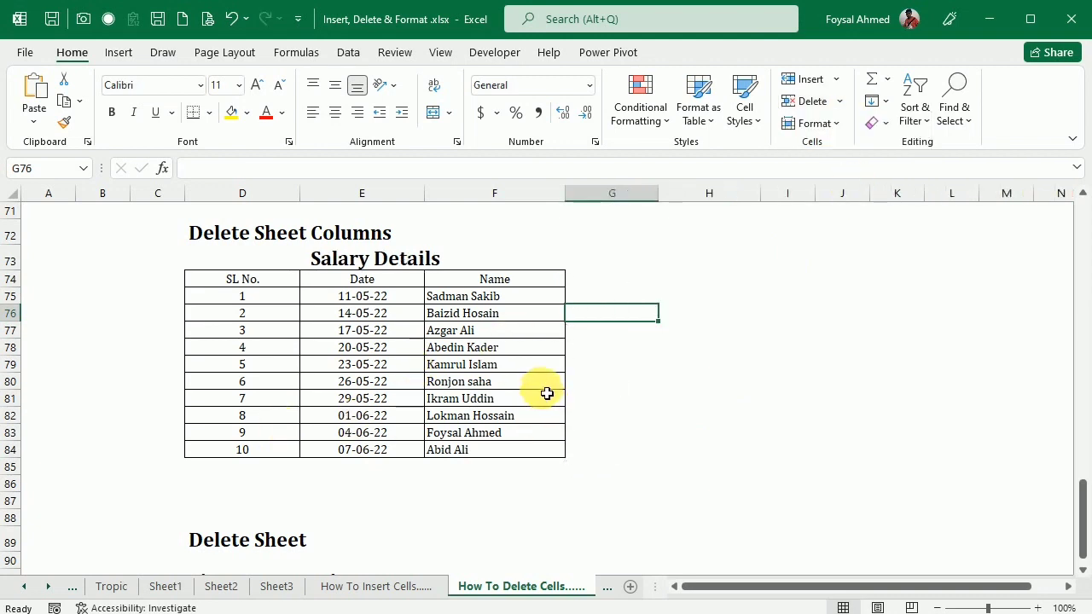
key("ctrl+z")
- Go past the Delete Sheet section, open the blank Sheet3 and delete that worksheet
scroll(548, 353, "down", 4)
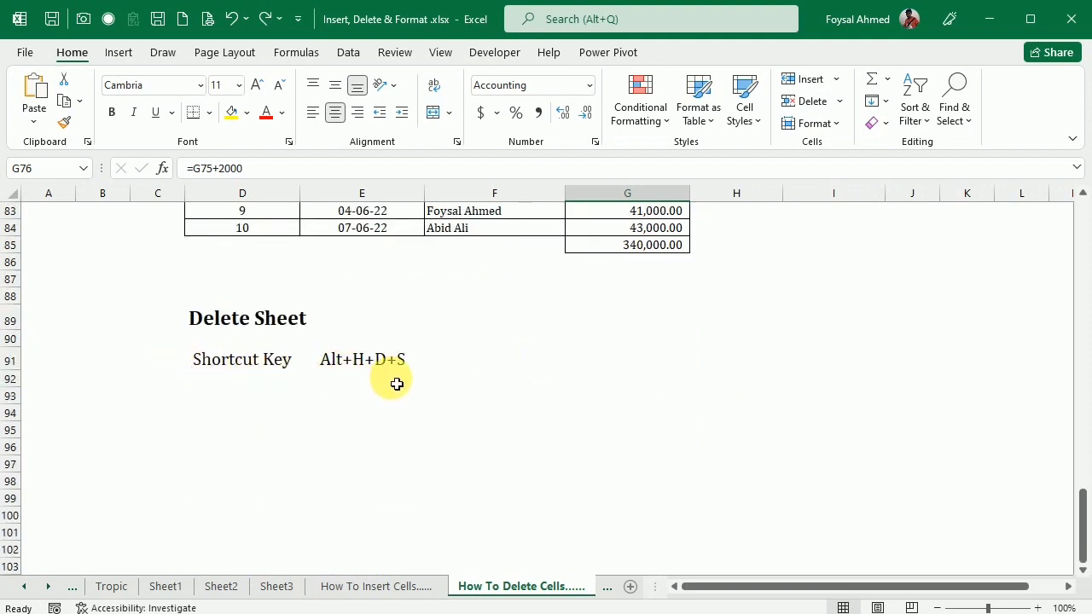
left_click(277, 586)
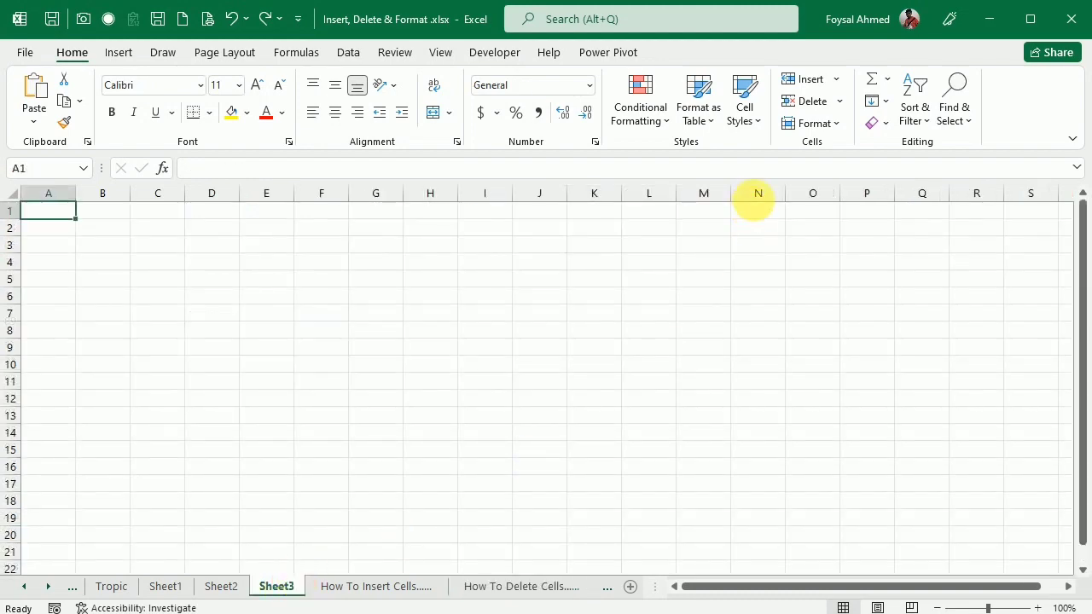
left_click(841, 102)
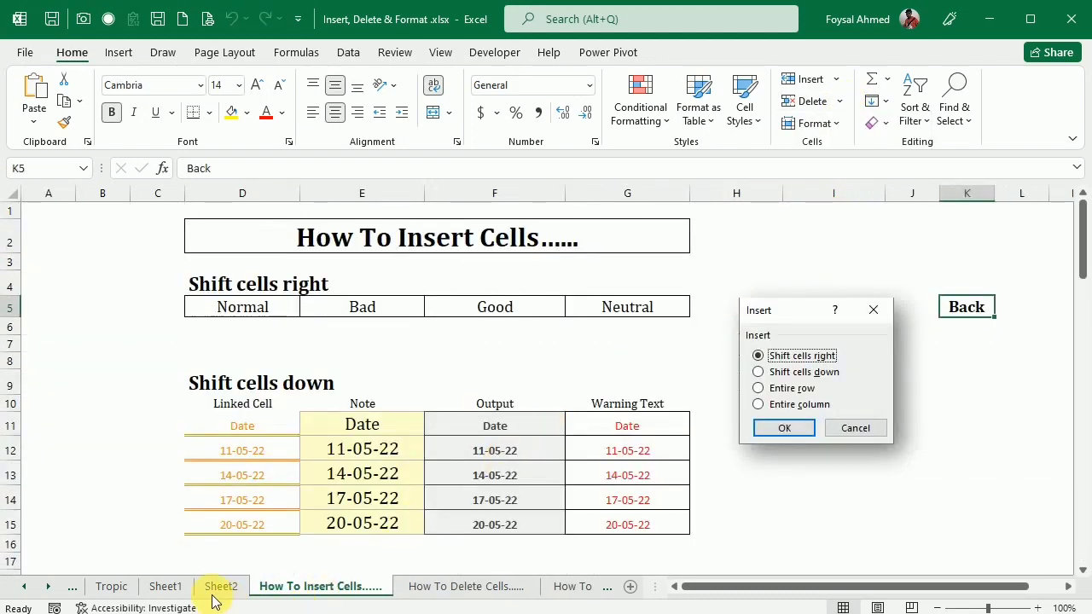
- Open the blank Sheet2 and delete it with the Delete Sheet command
left_click(219, 586)
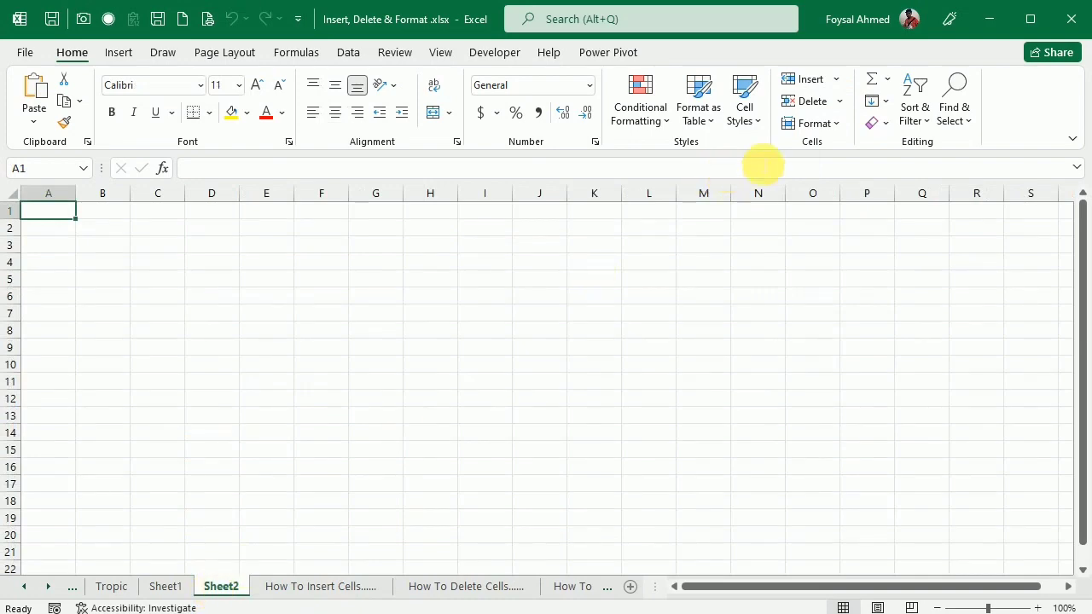
left_click(835, 103)
left_click(841, 199)
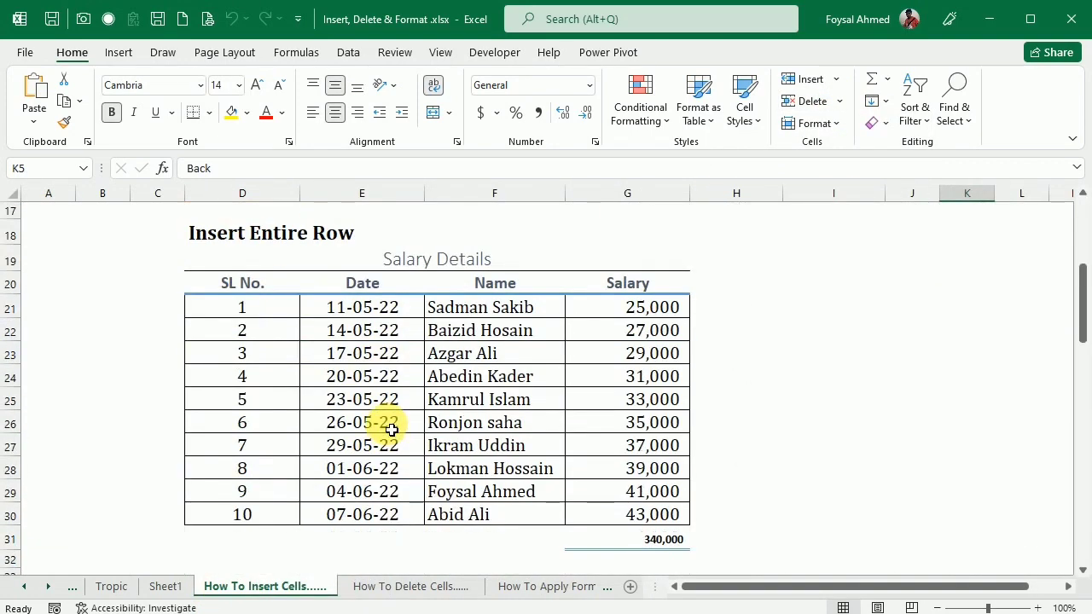
- Check the Delete Sheet section on the How To Delete Cells sheet, and delete the blank Sheet1 worksheet
left_click(410, 587)
scroll(329, 389, "down", 2)
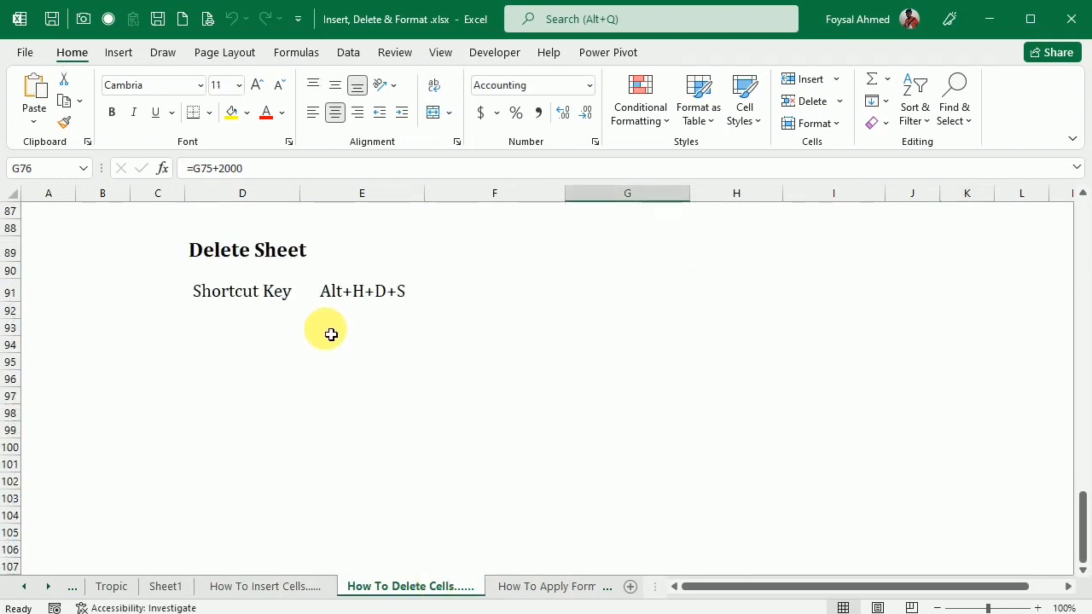
left_click(165, 586)
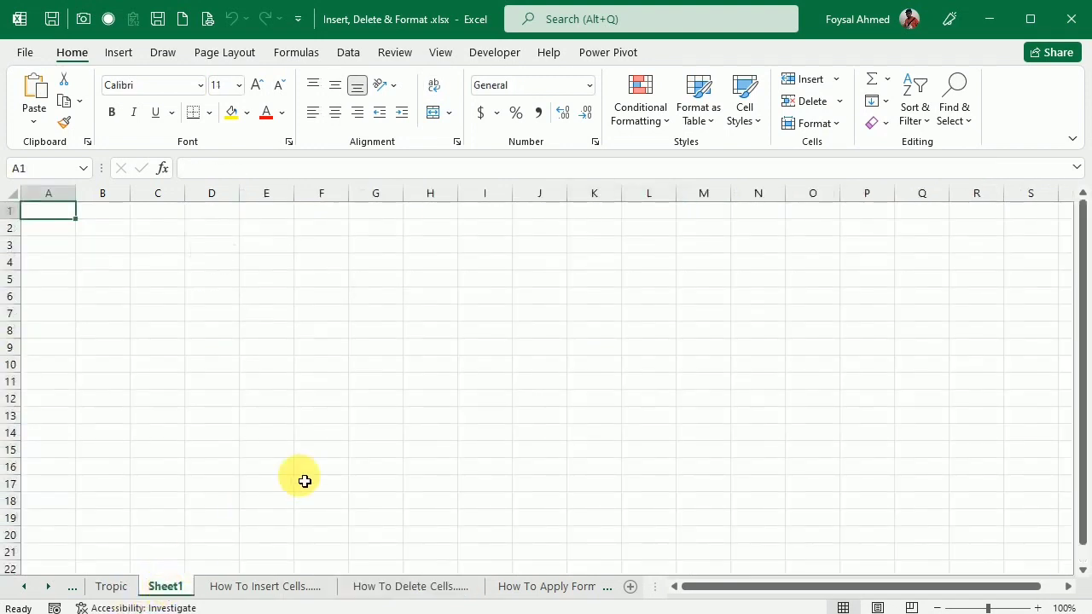
key("alt")
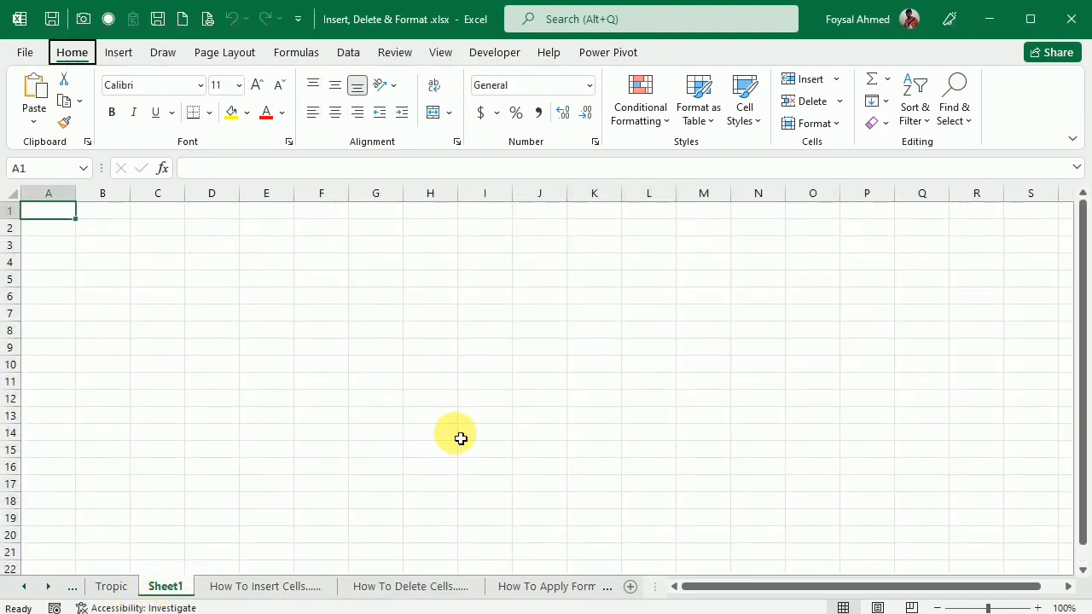
key("h")
key("d")
key("s")
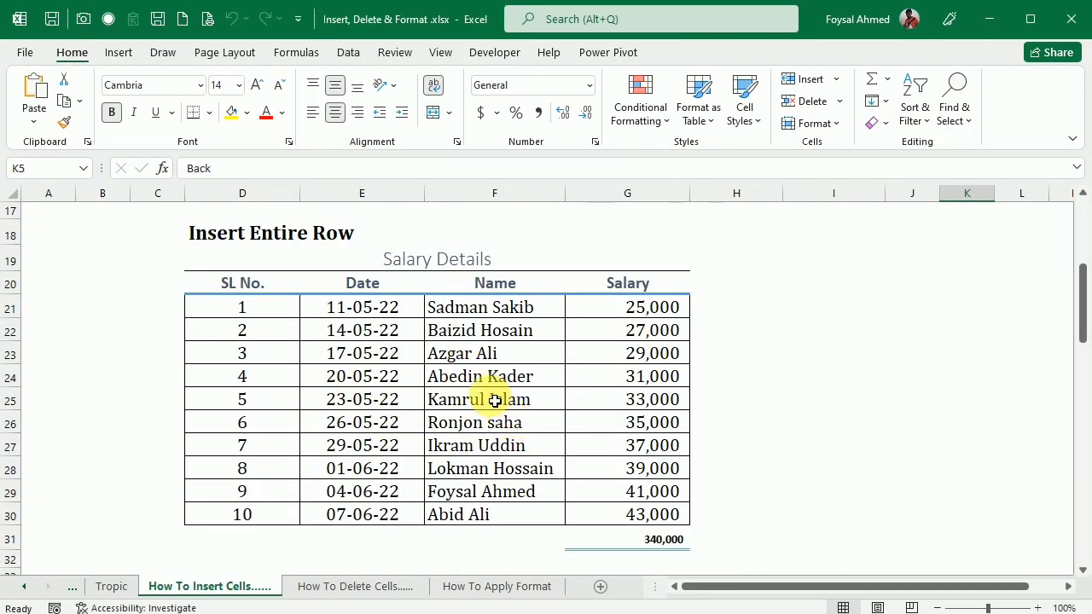
- Return to the Tropic index through the Back link of the How To Delete Cells sheet, and open the How To Apply Format topic
left_click(371, 586)
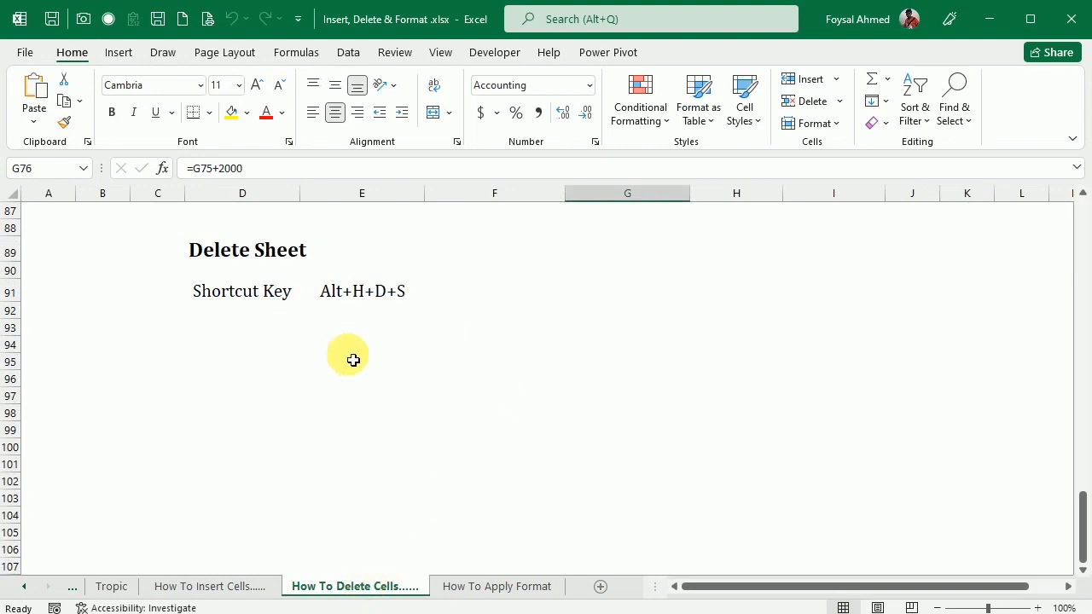
scroll(708, 406, "up", 20)
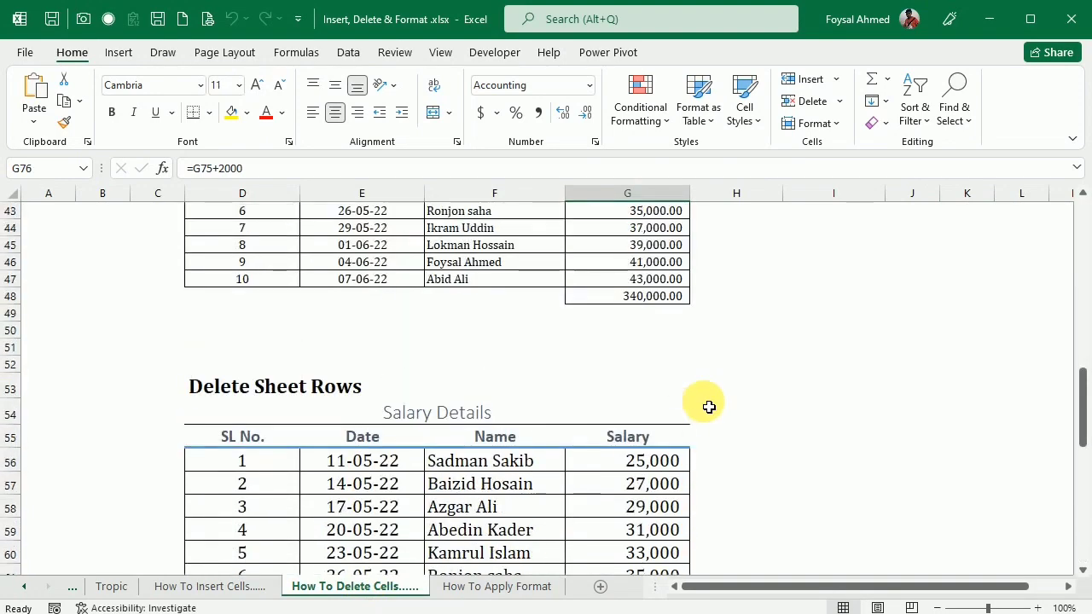
scroll(708, 407, "up", 7)
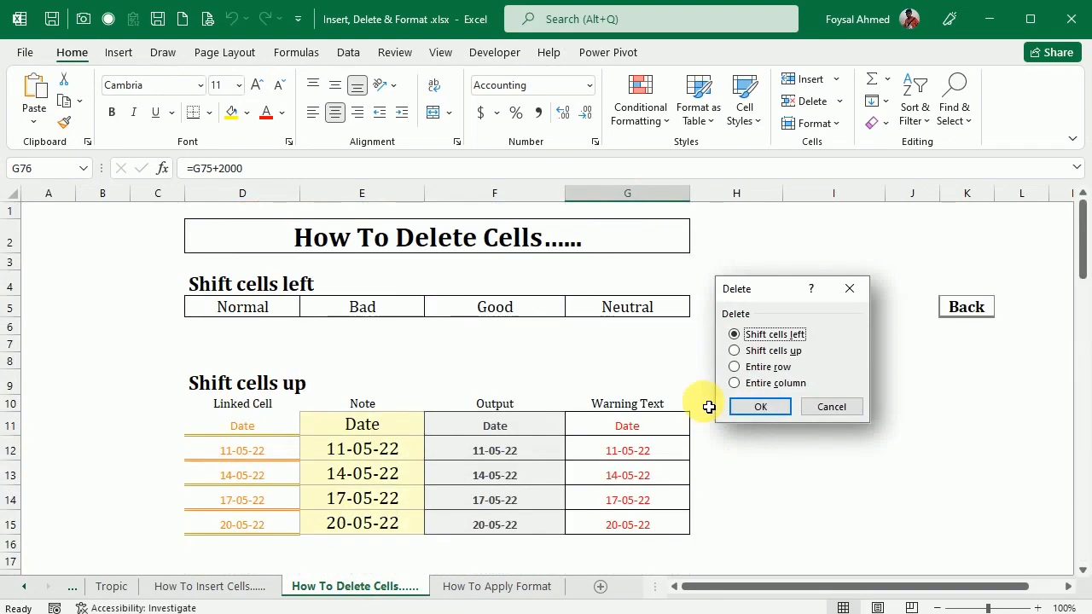
left_click(974, 308)
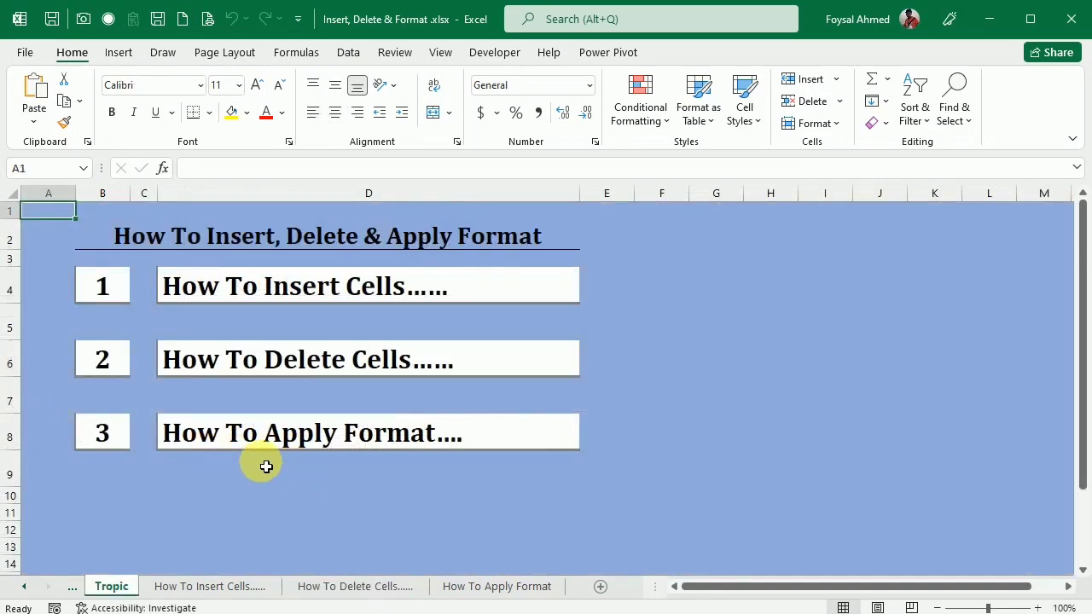
left_click(391, 438)
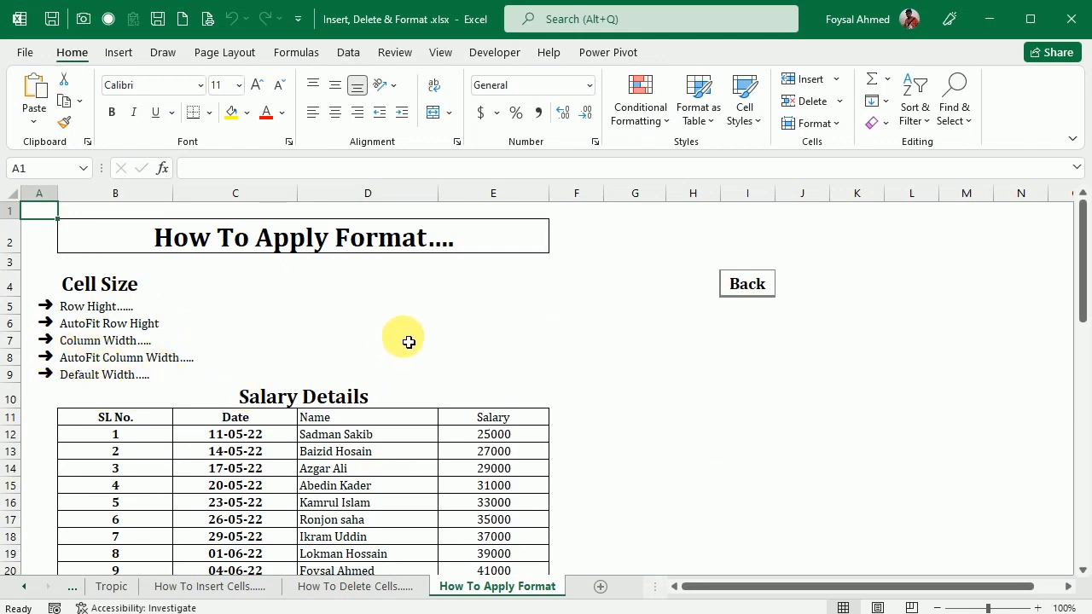
- Increase the height of row 13 in the Cell Size table with the Row Height command, and undo the change
scroll(408, 342, "down", 1)
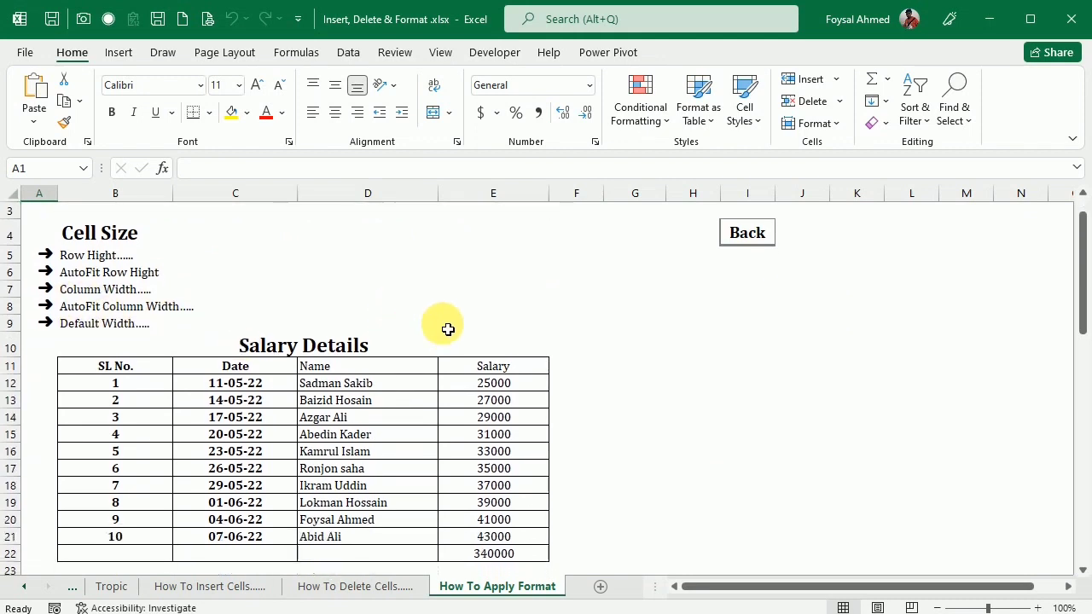
left_click(340, 404)
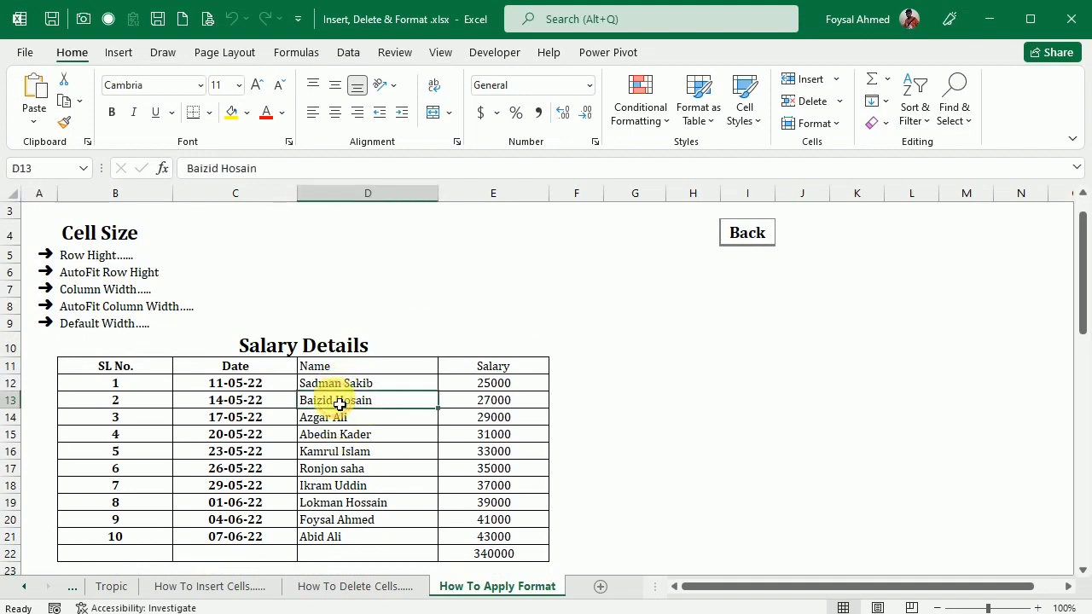
left_click(834, 124)
left_click(849, 172)
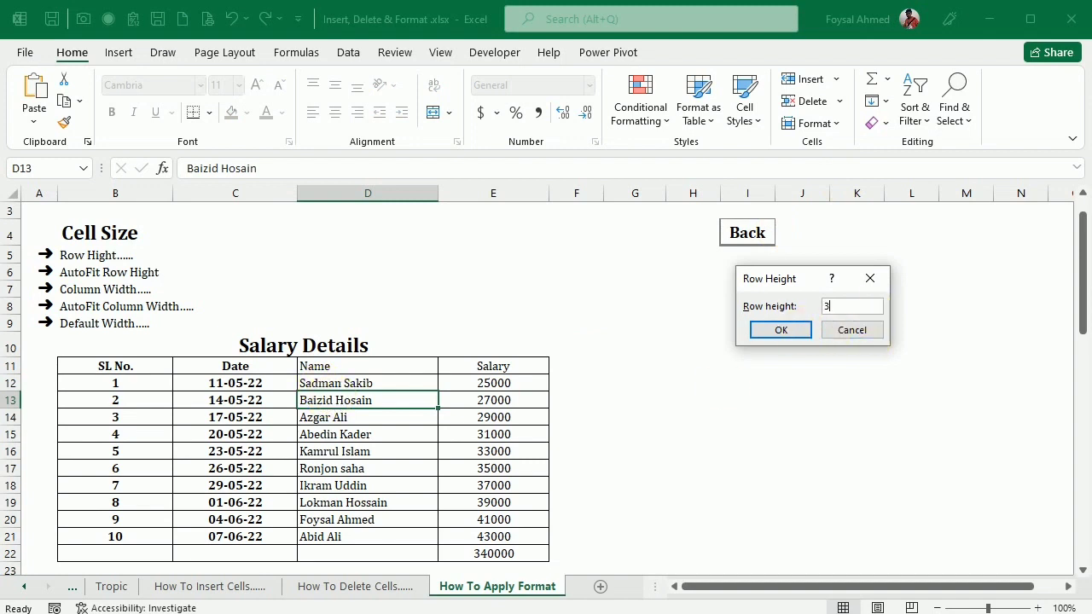
key("Return")
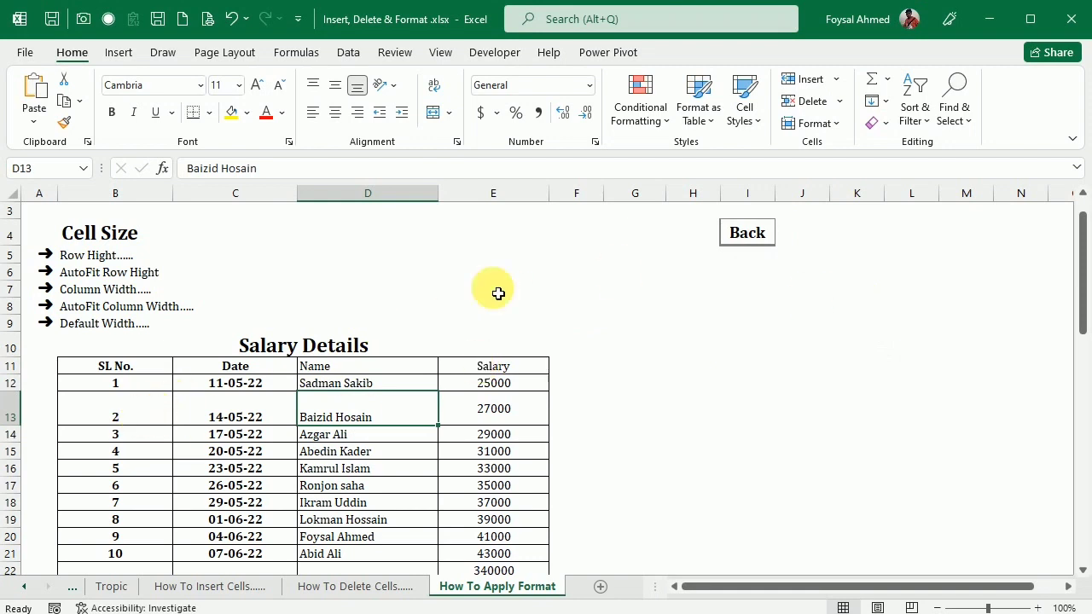
scroll(366, 326, "down", 1)
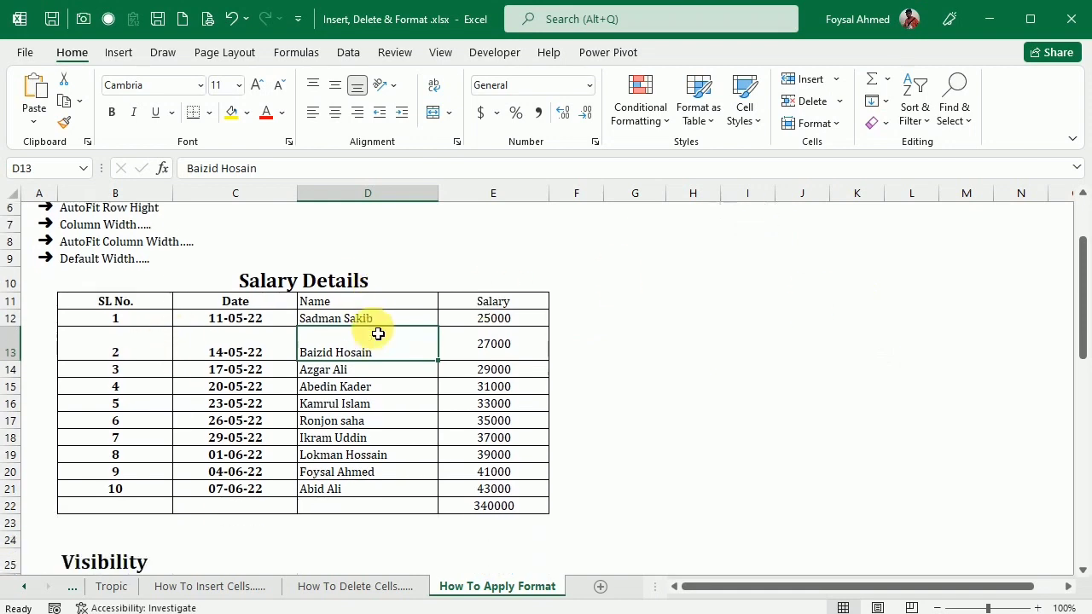
scroll(375, 331, "up", 1)
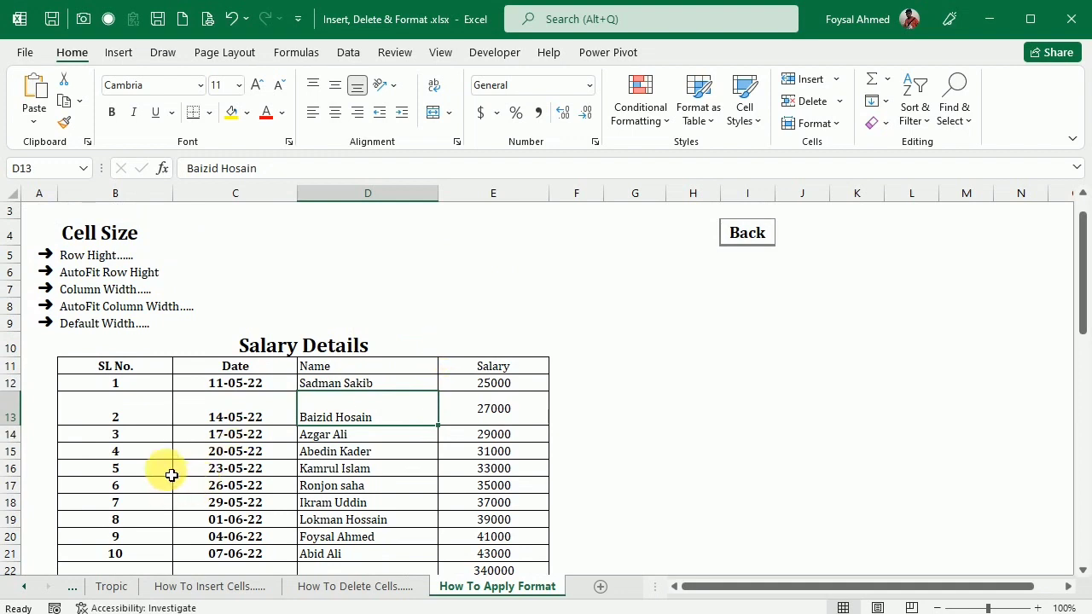
key("ctrl+z")
- Shrink row 14, serial number 3, to a thin strip and restore its height with AutoFit Row Height
left_click_drag(17, 425, 26, 420)
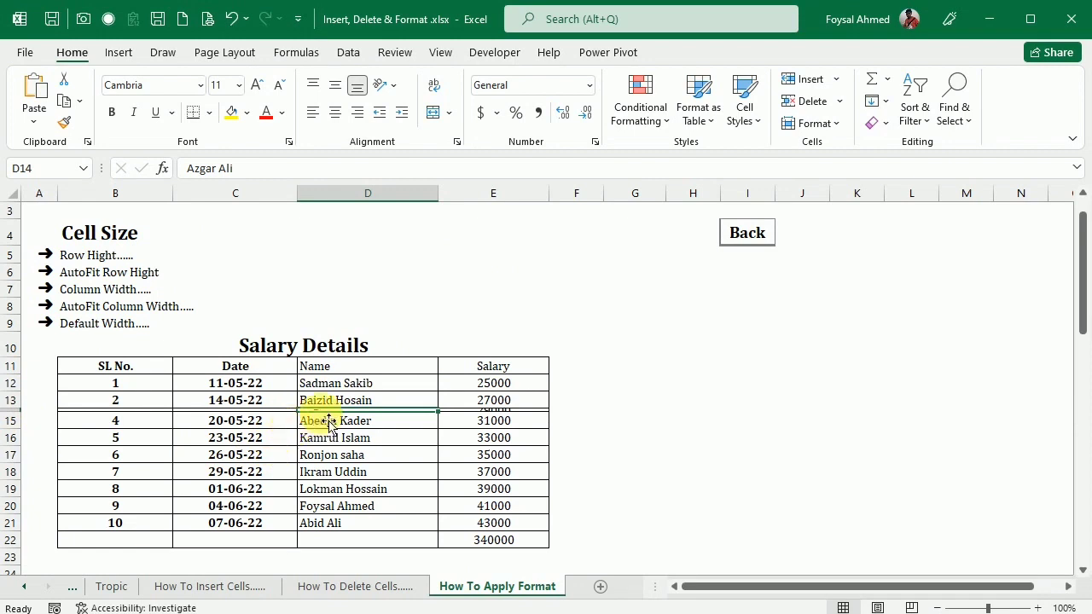
left_click(328, 472)
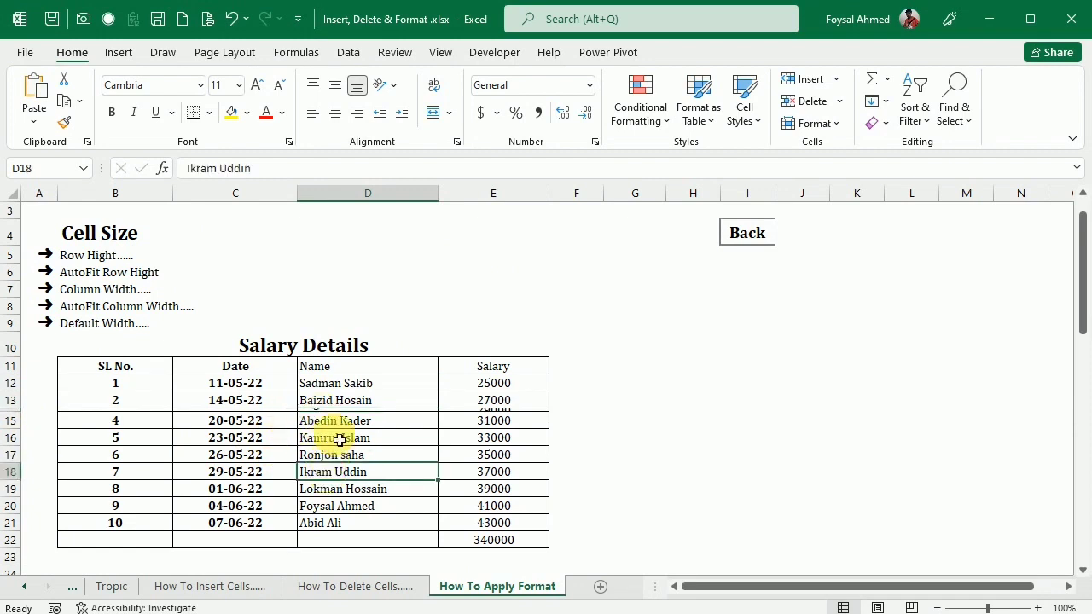
left_click(24, 413)
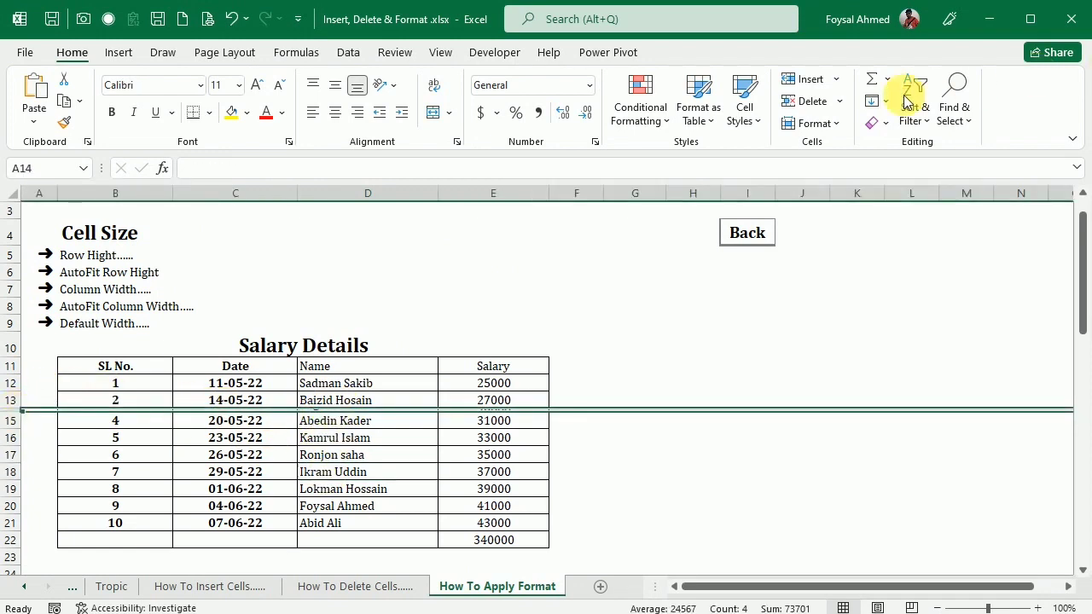
left_click(835, 122)
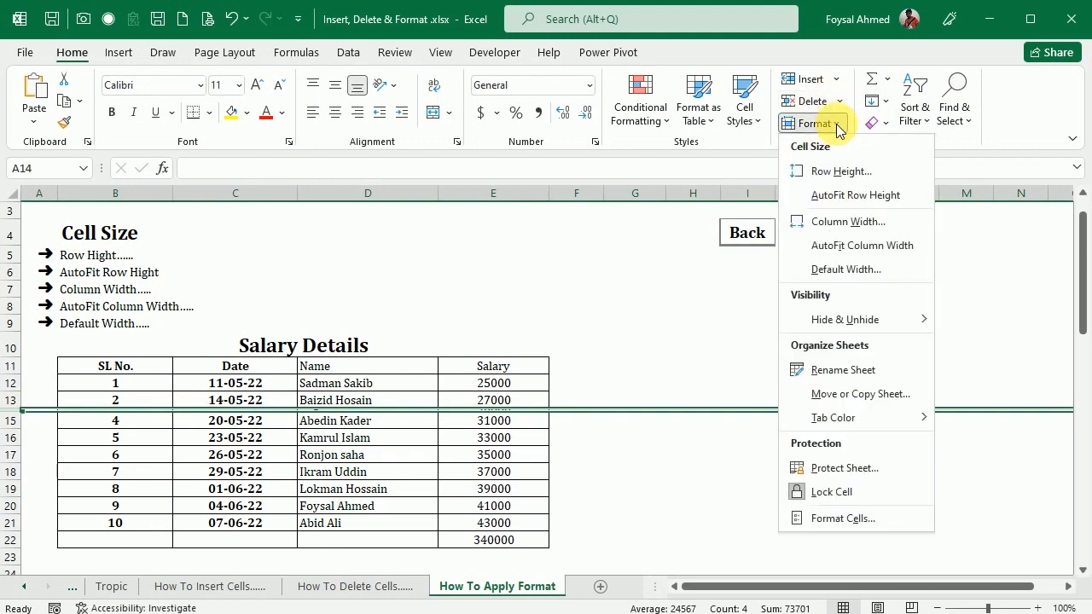
left_click(840, 193)
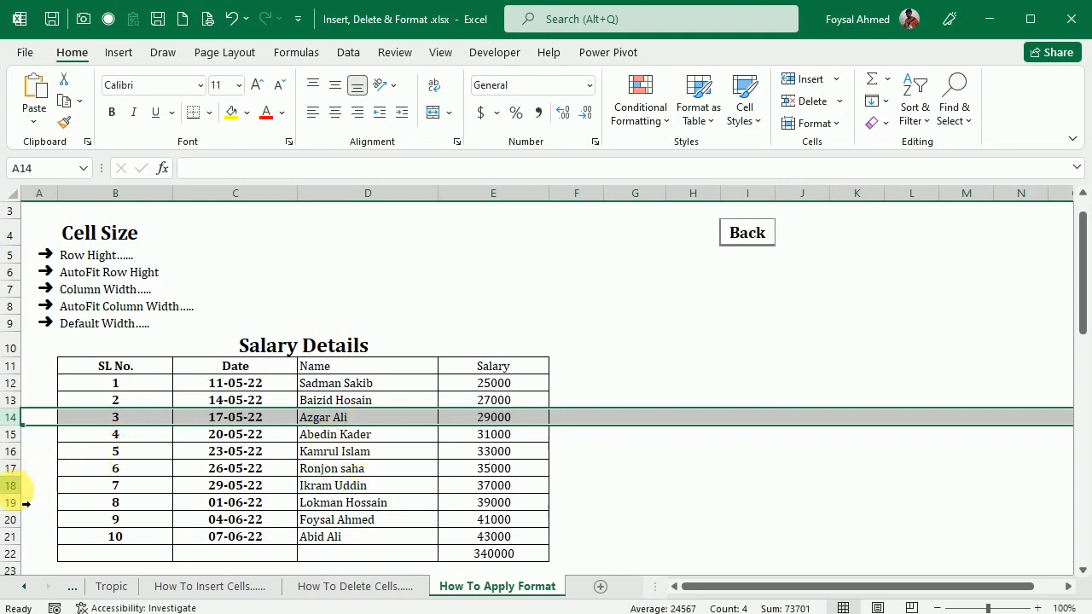
- Squeeze row 17, serial number 6, to a thin strip and refit it with AutoFit Row Height from its Name cell
left_click_drag(17, 483, 19, 465)
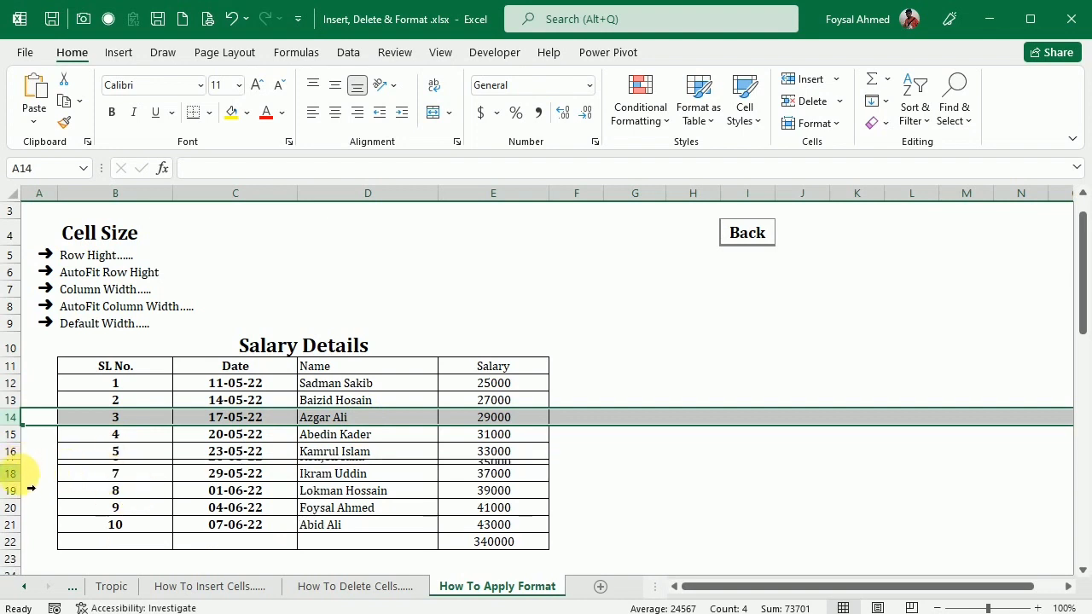
left_click(349, 457)
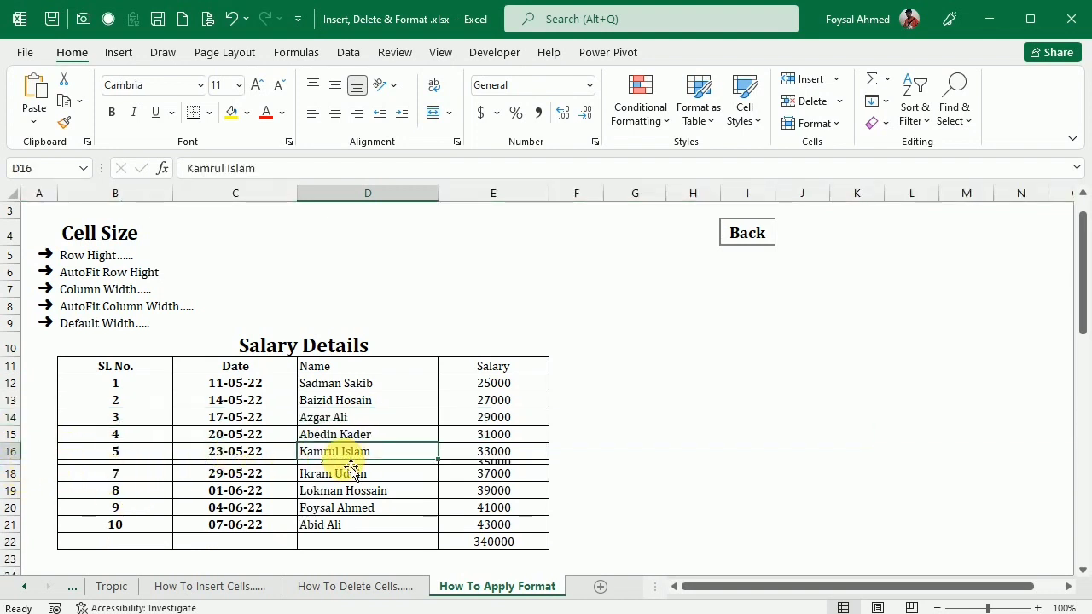
left_click(332, 463)
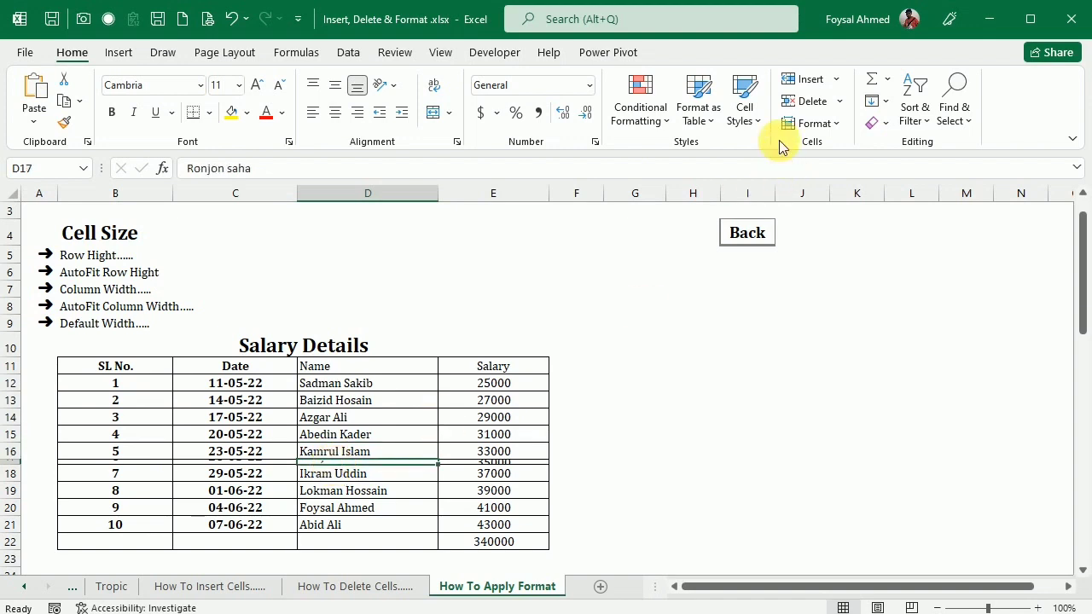
left_click(837, 127)
left_click(857, 195)
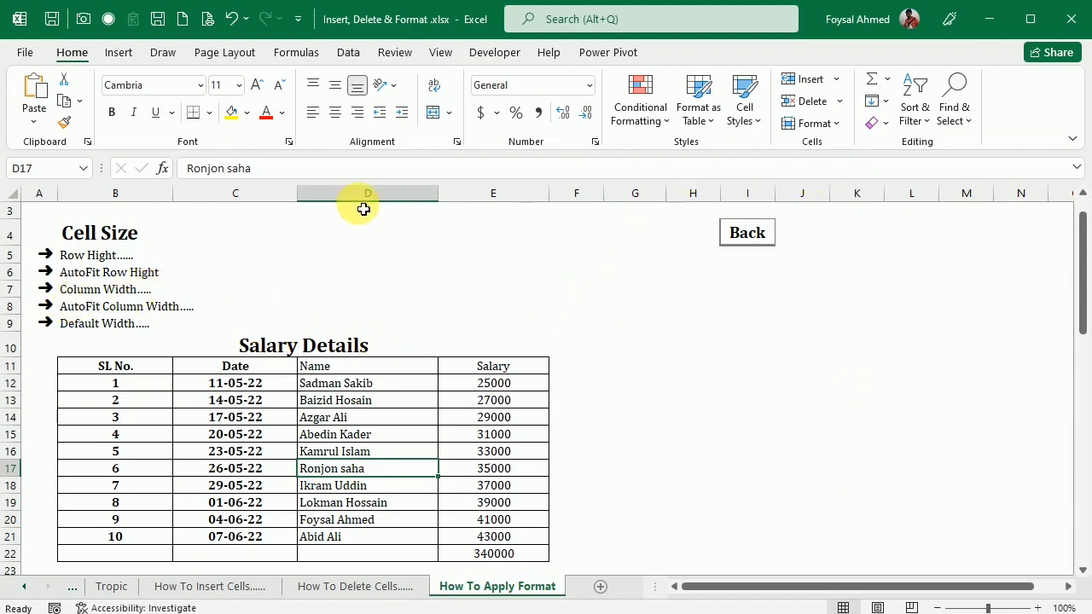
- Widen the Name column D to about twice its width with the Column Width command, and undo the change
left_click(335, 436)
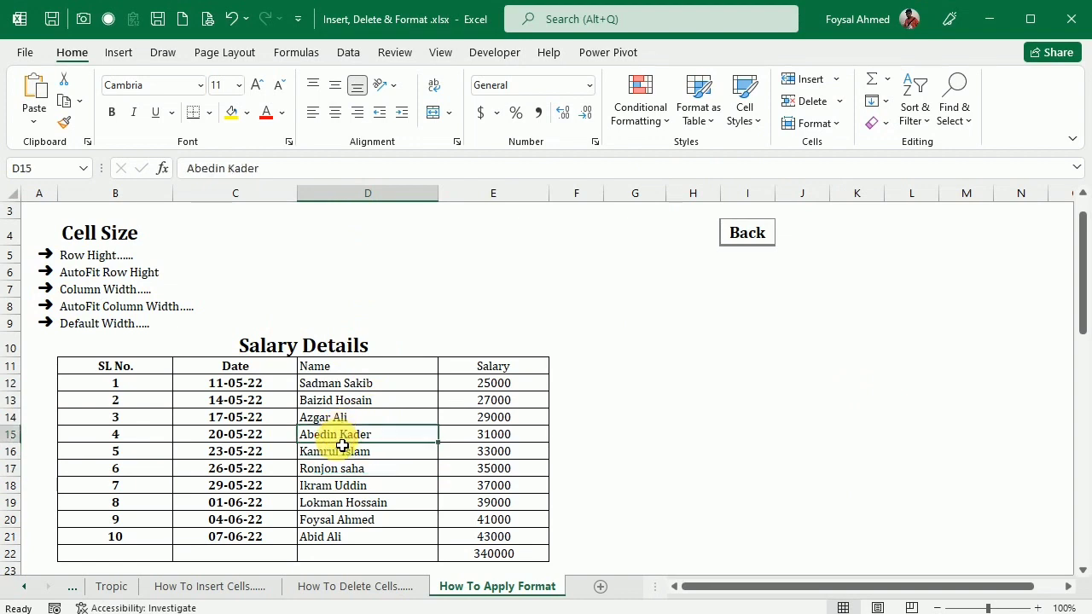
left_click(839, 125)
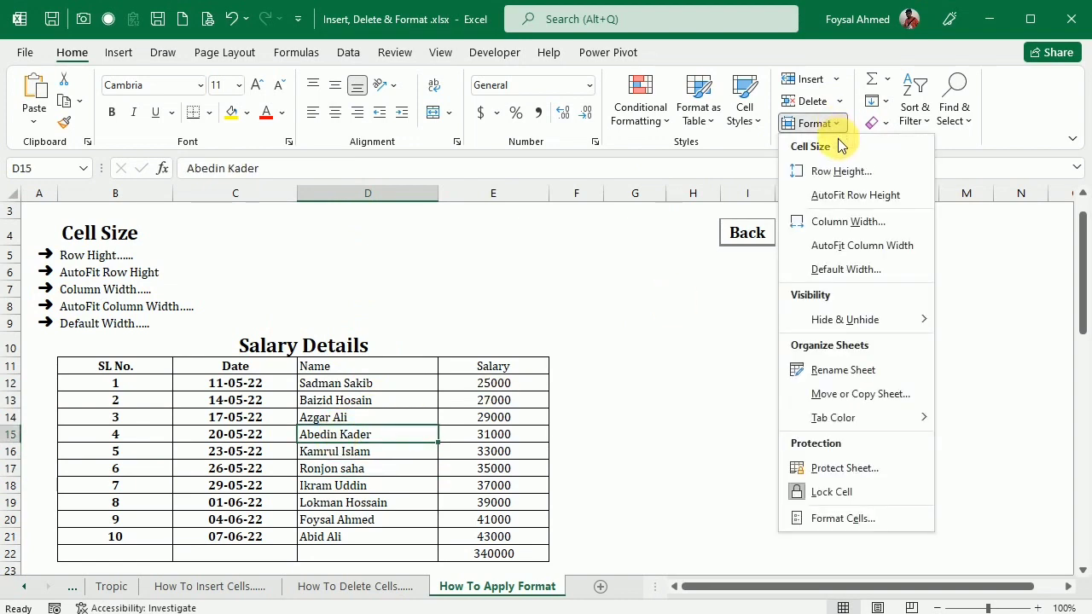
left_click(846, 223)
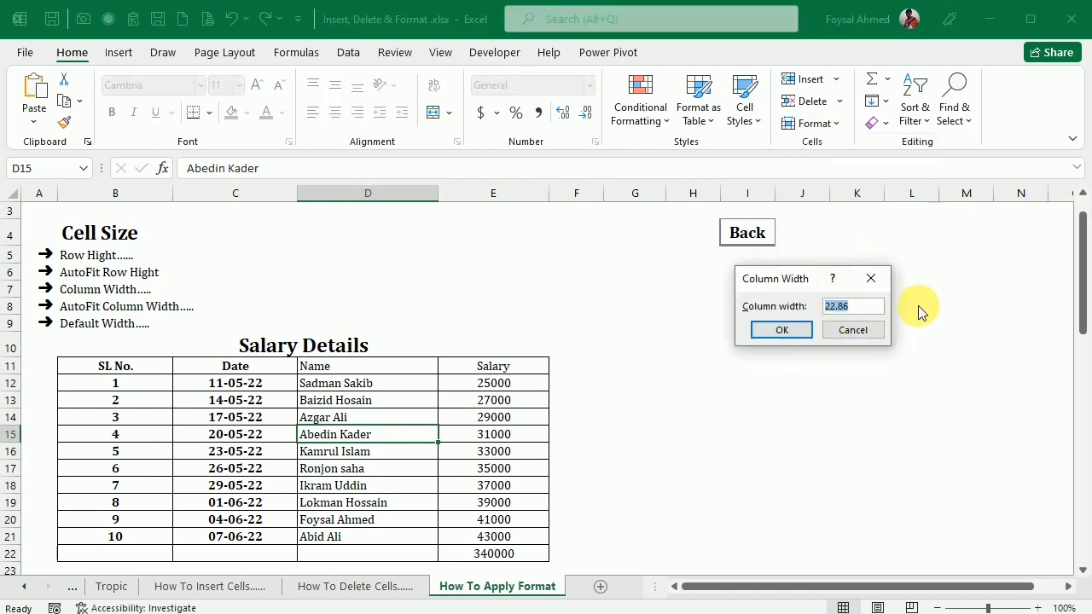
key("Return")
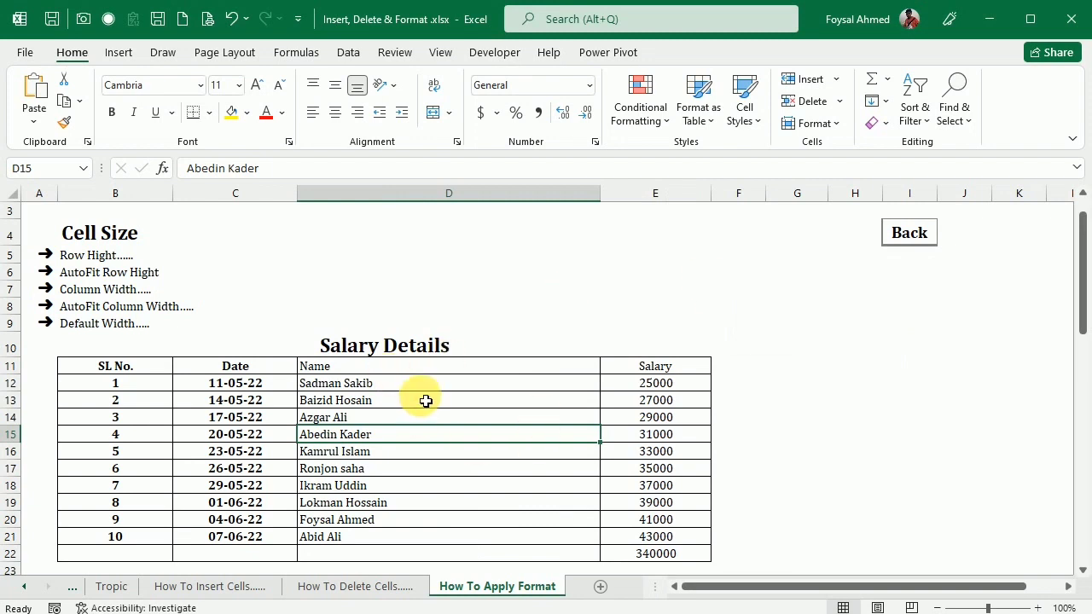
key("ctrl+z")
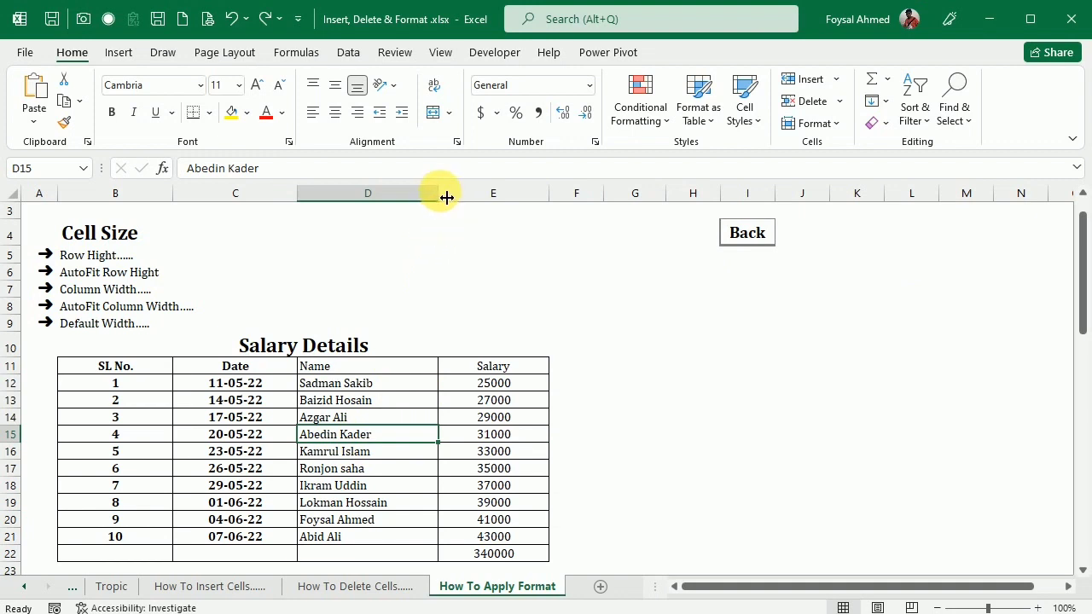
- Narrow the Name column D until its names are cut off, apply AutoFit Column Width from D15, and widen the column to show all names
left_click_drag(439, 194, 339, 205)
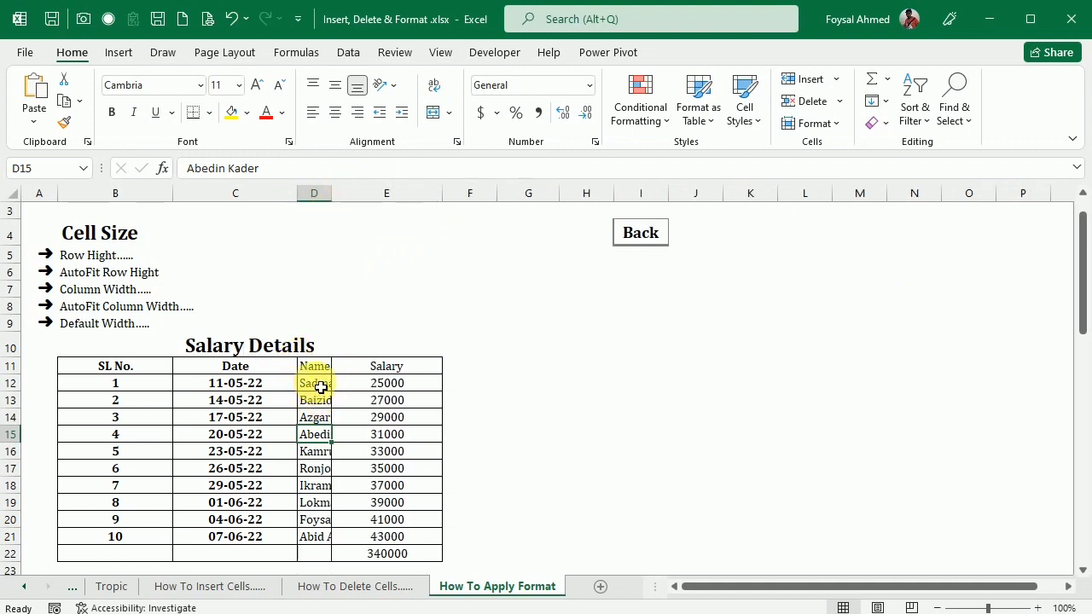
left_click(838, 124)
left_click(858, 248)
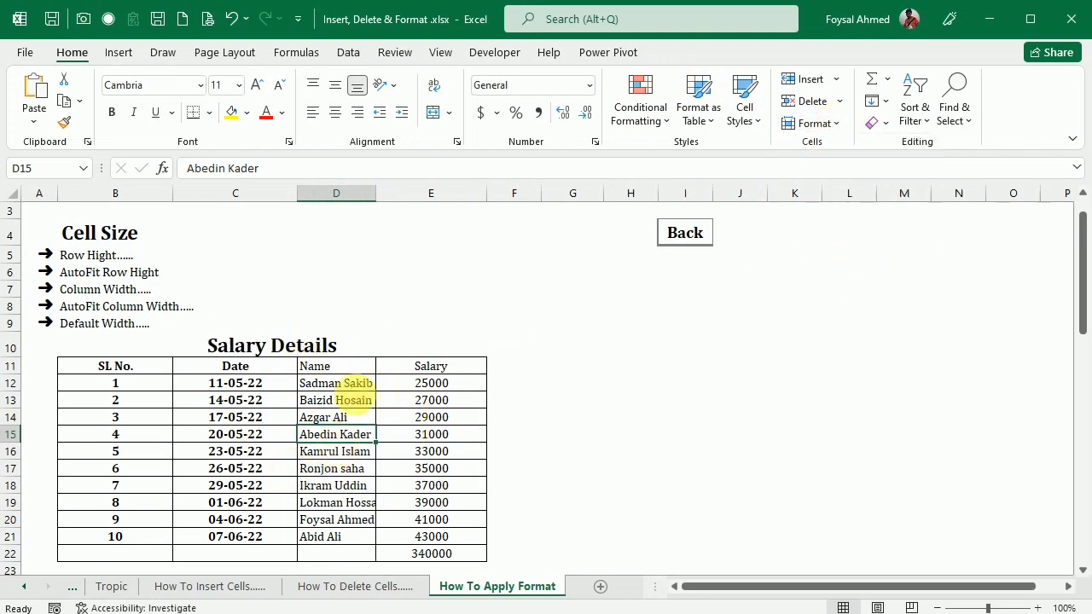
left_click_drag(377, 198, 436, 198)
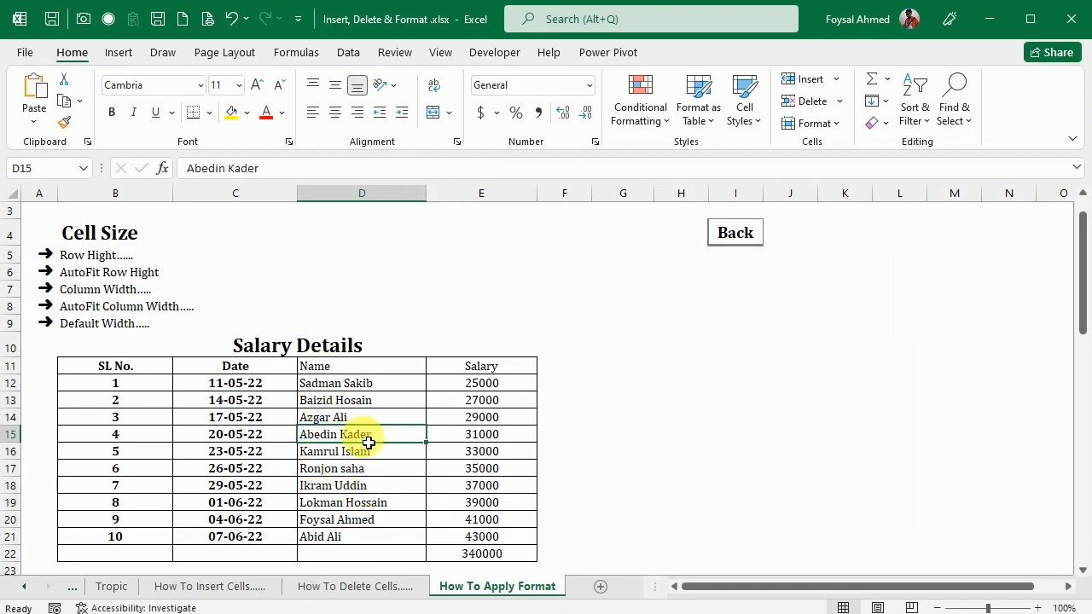
- Select the salary table B11:E21, open its Default Width setting and close it
left_click_drag(117, 289, 517, 471)
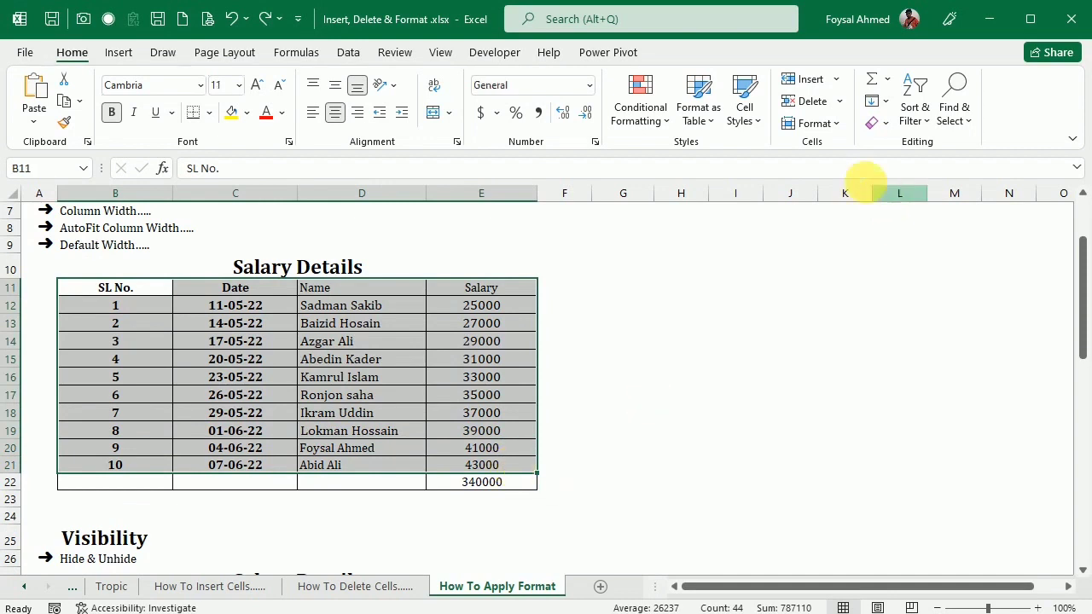
left_click(840, 123)
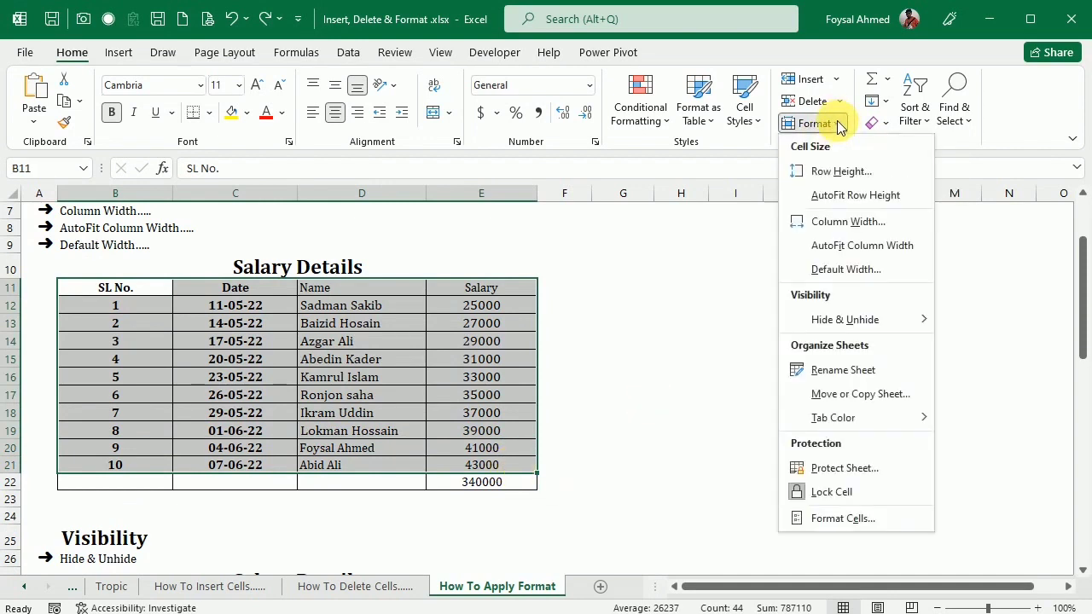
left_click(845, 271)
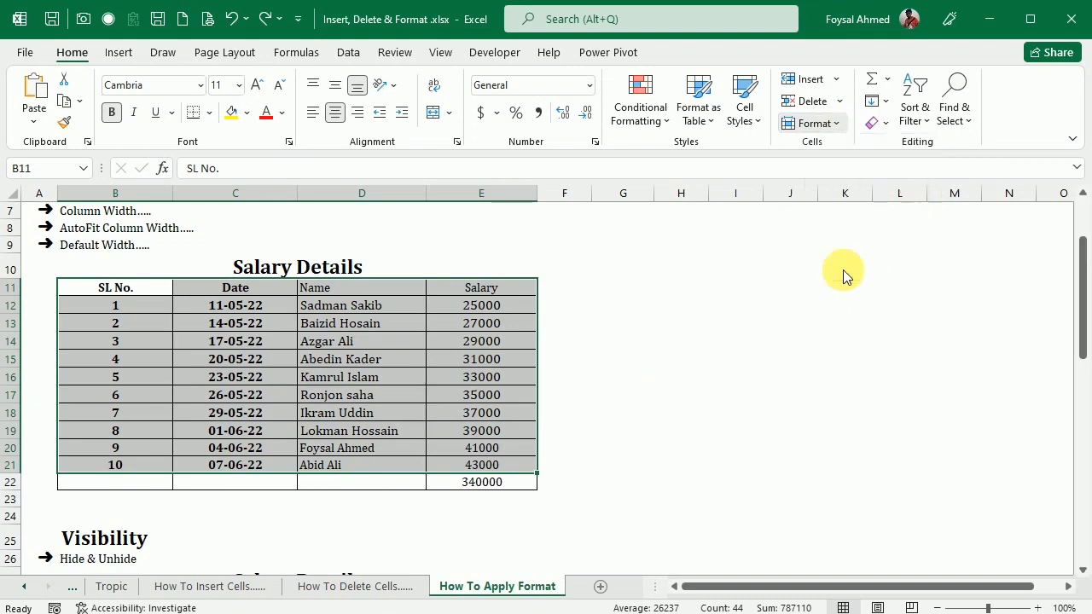
left_click(807, 333)
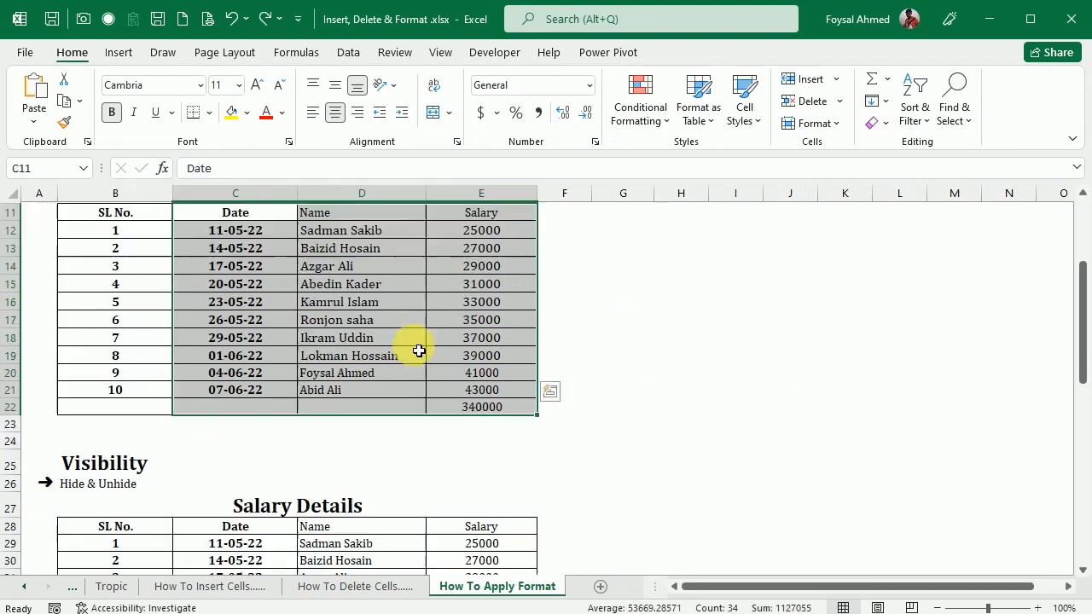
- Hide row 31, serial number 3 in the Visibility table, with Hide Rows and undo it
scroll(419, 351, "down", 3)
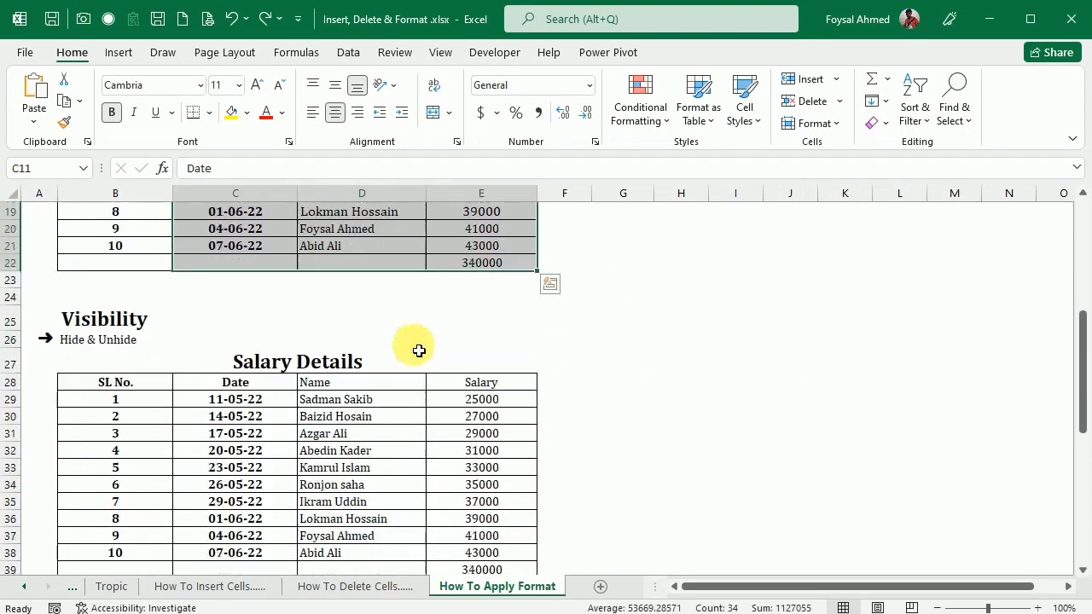
scroll(419, 350, "down", 1)
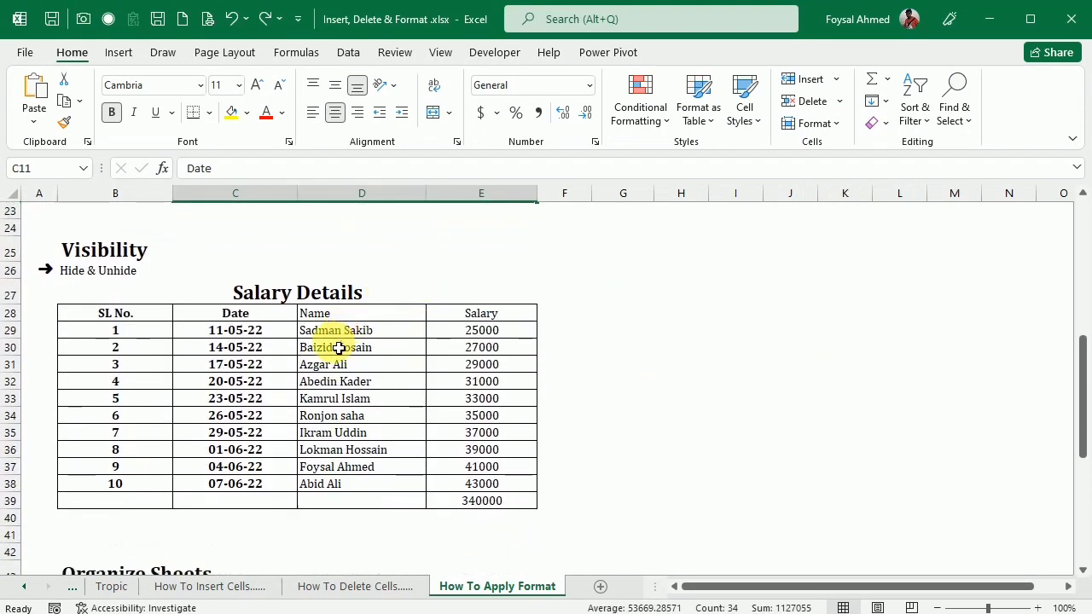
left_click(359, 368)
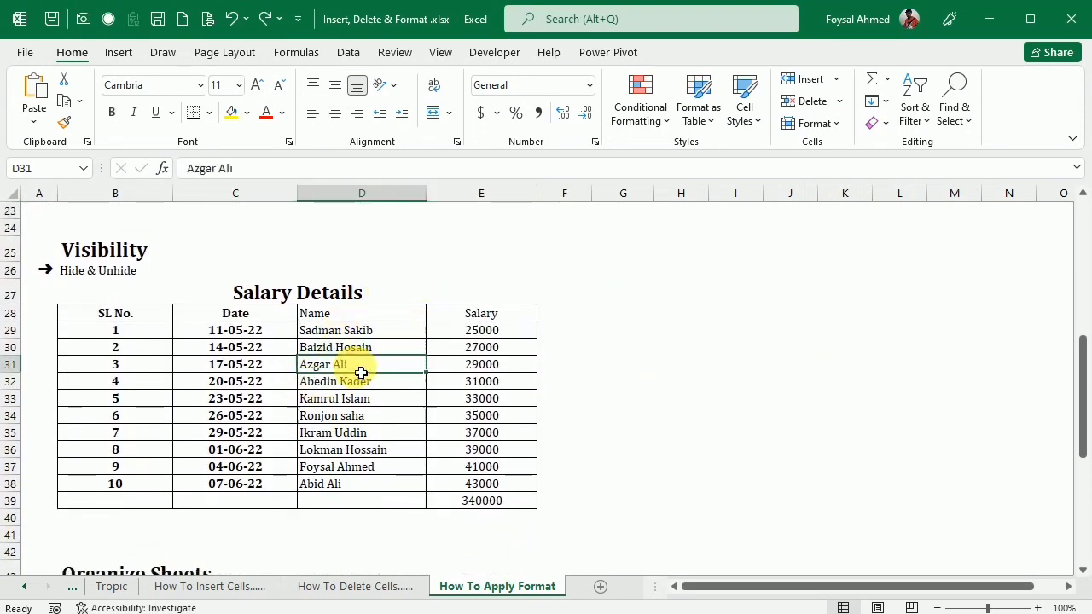
left_click(834, 128)
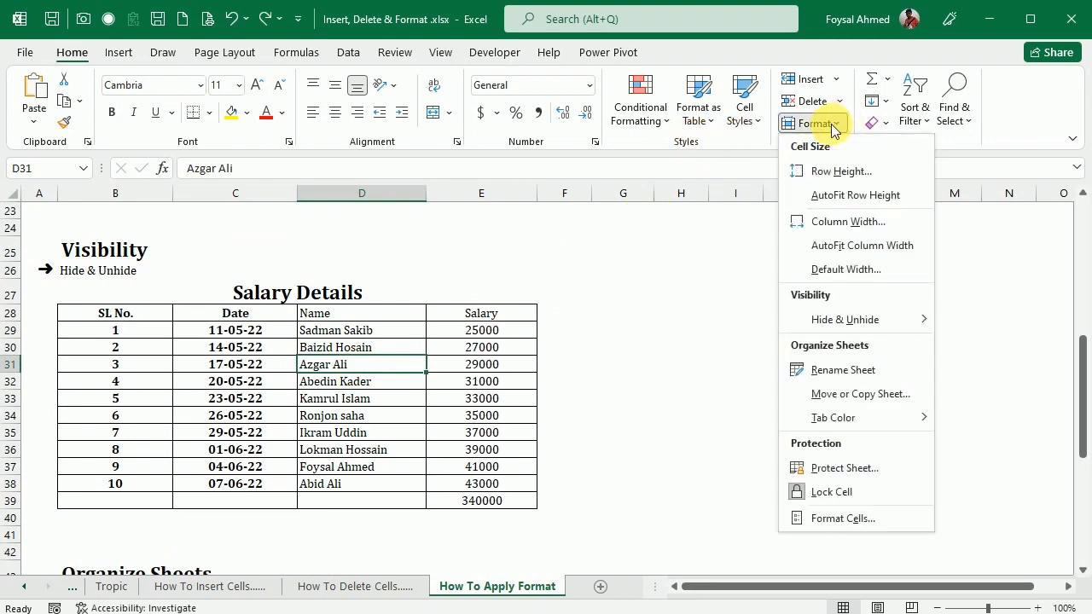
mouse_move(912, 328)
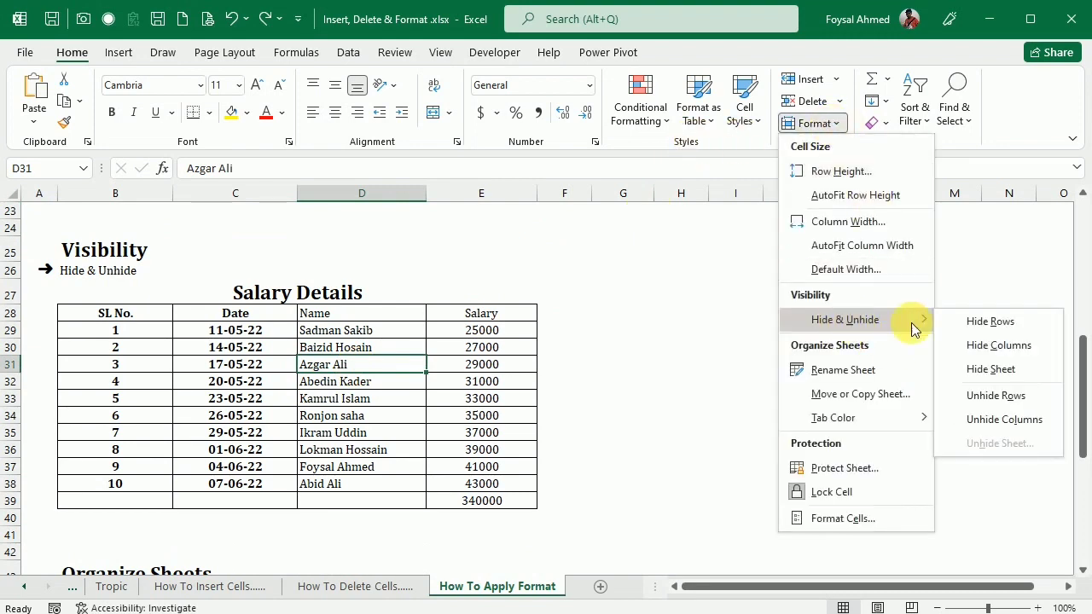
left_click(1017, 319)
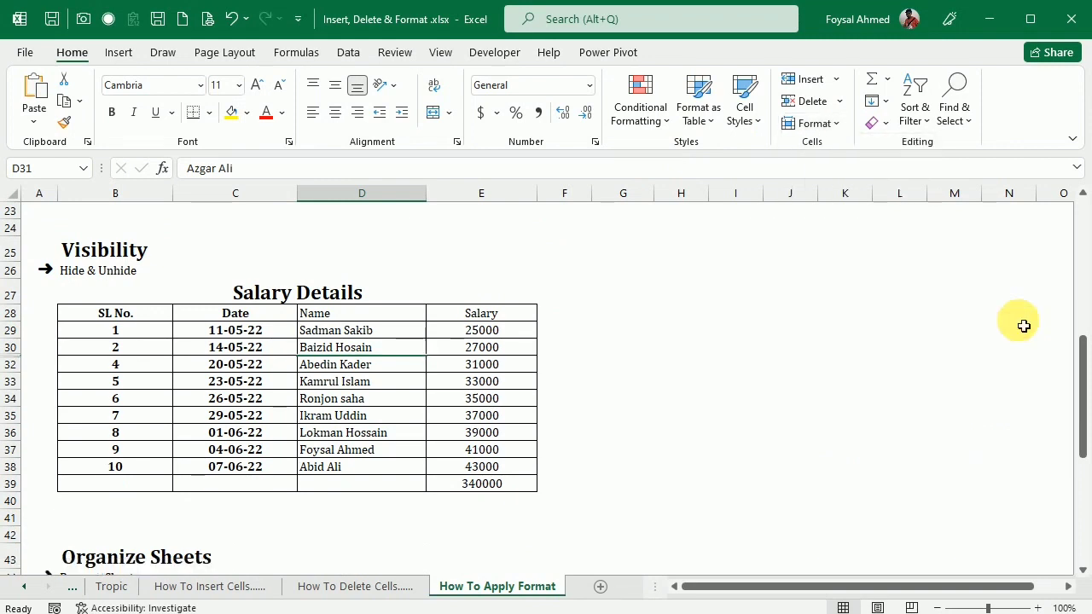
key("ctrl+z")
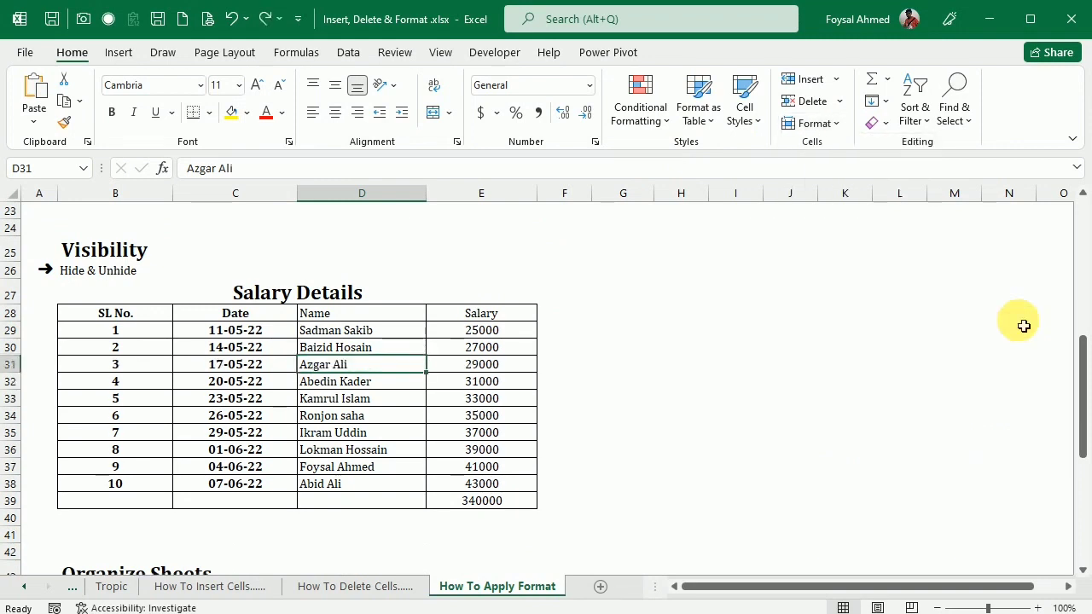
- Hide the Name column D with Hide Columns and undo it
left_click(836, 125)
mouse_move(906, 322)
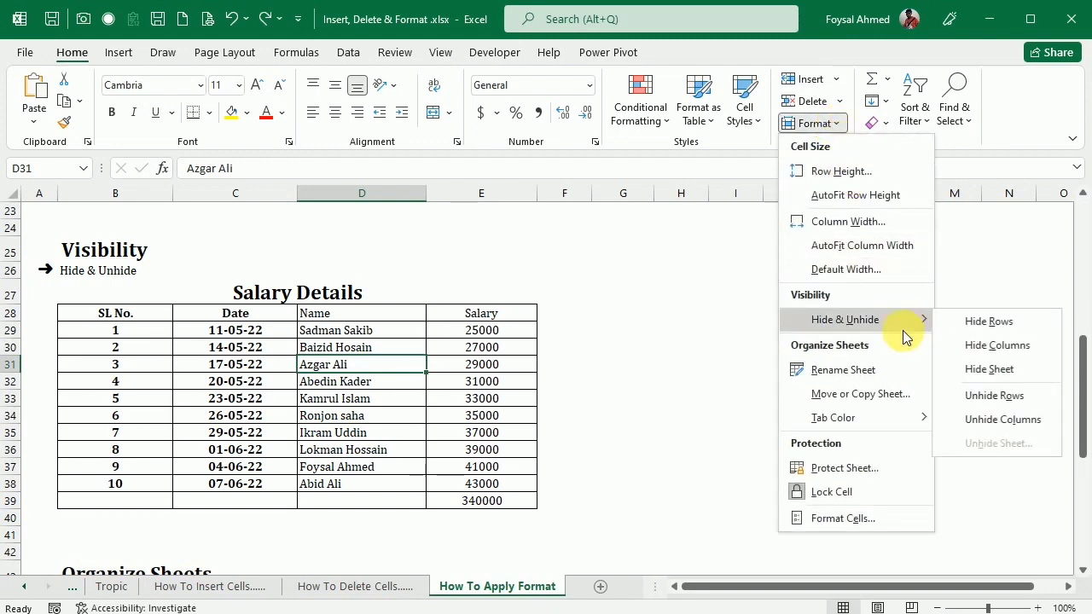
left_click(996, 348)
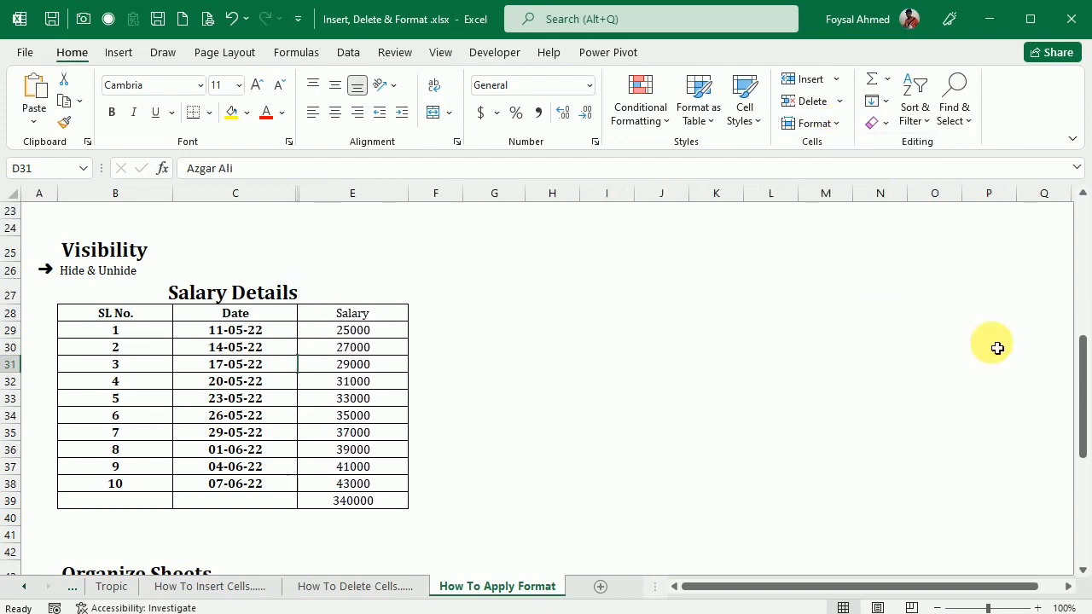
key("ctrl+z")
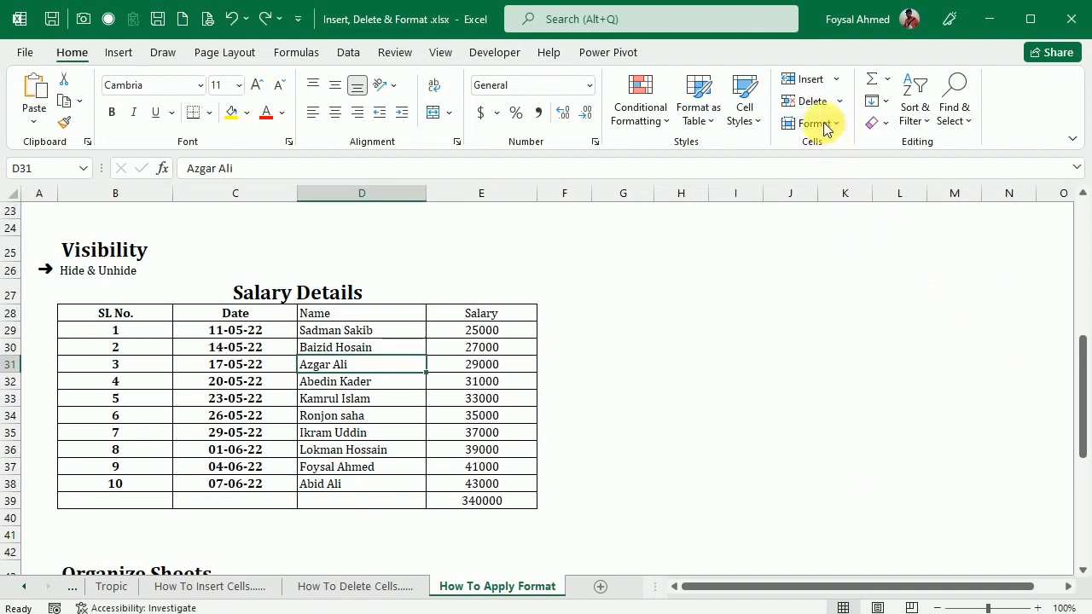
- Hide the How To Apply Format sheet with Hide Sheet and bring it back with Unhide Sheet
left_click(818, 123)
mouse_move(890, 321)
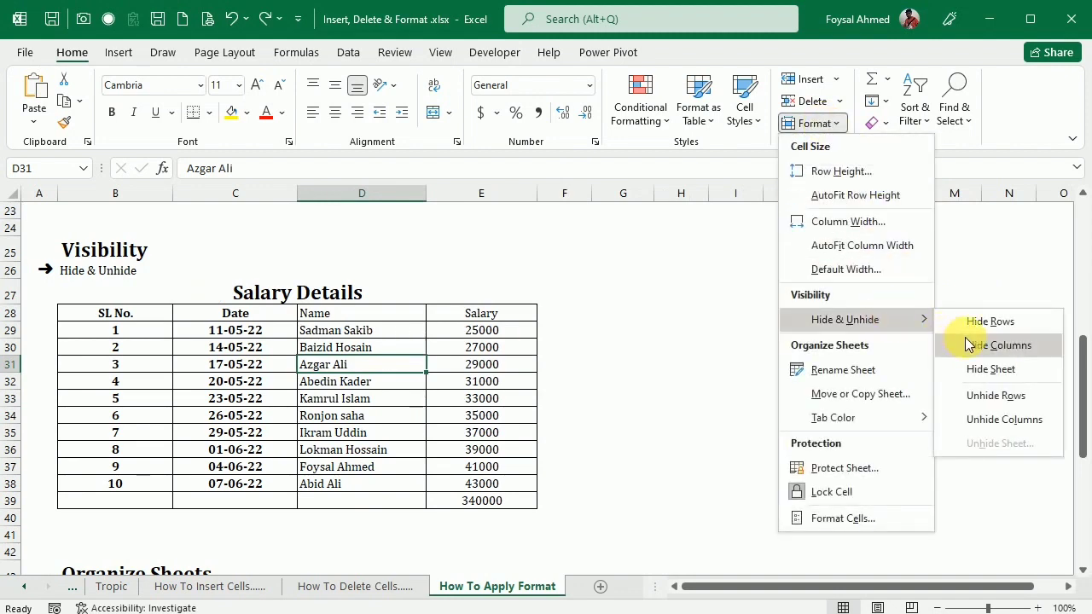
left_click(995, 369)
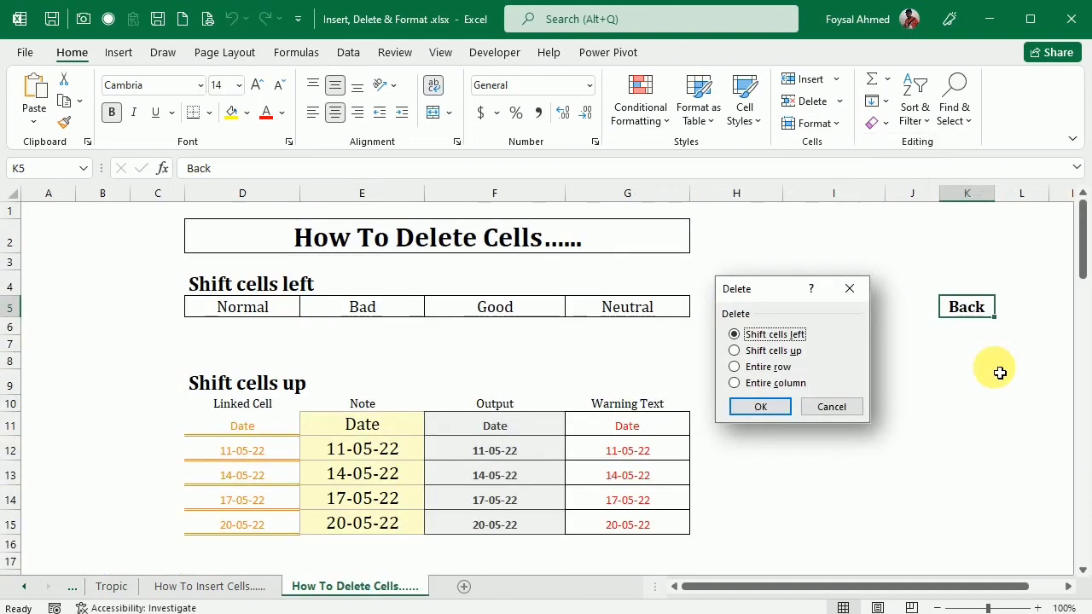
left_click(831, 127)
mouse_move(865, 317)
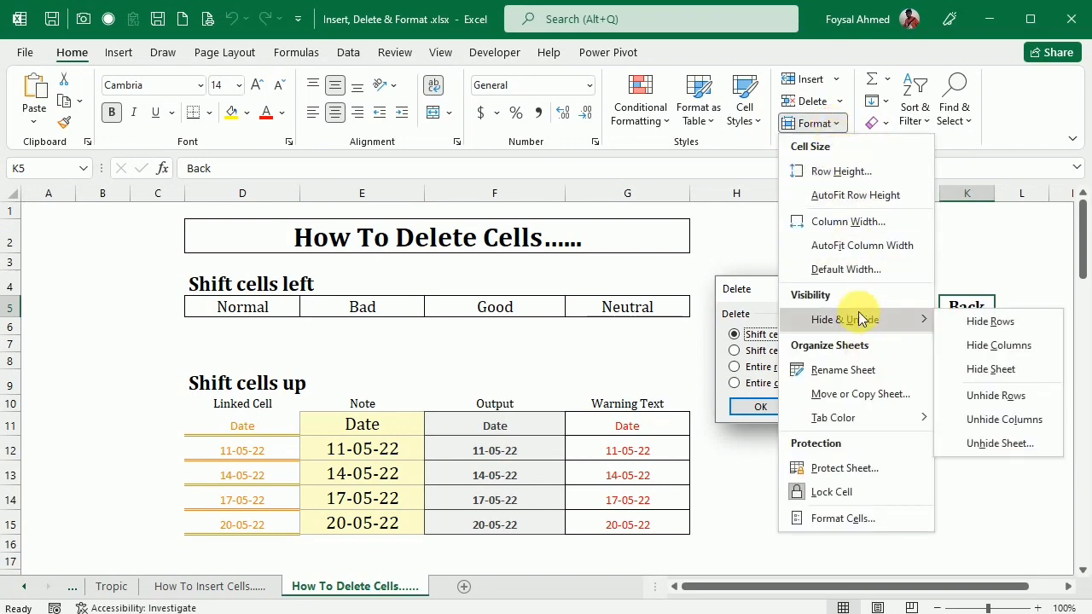
left_click(983, 448)
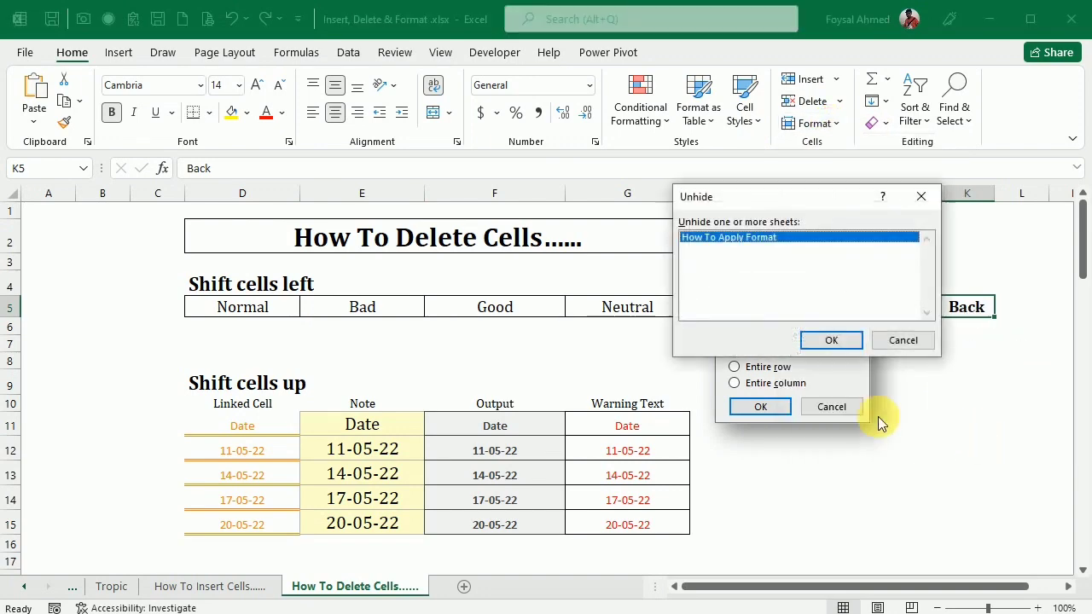
left_click(834, 340)
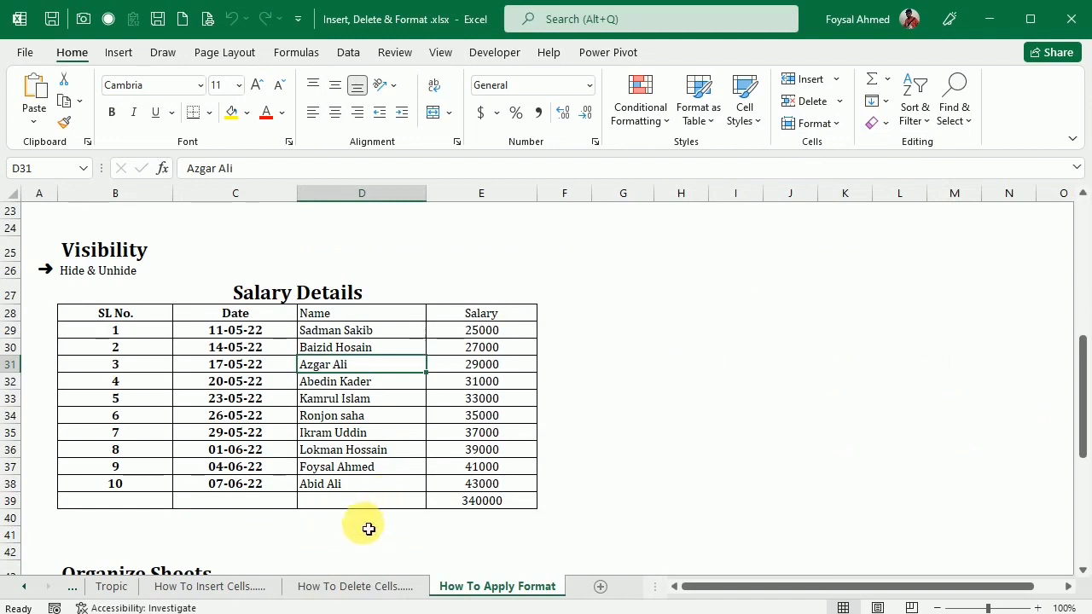
- Move the How To Apply Format sheet before How To Delete Cells and back to the end of the sheets
left_click_drag(491, 595, 288, 590)
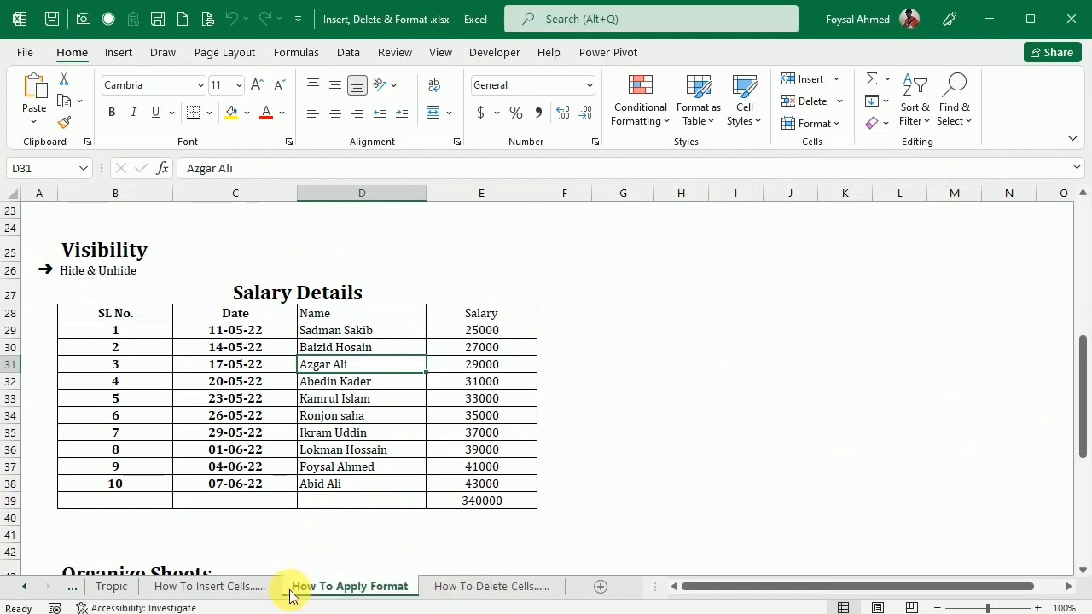
left_click(425, 422)
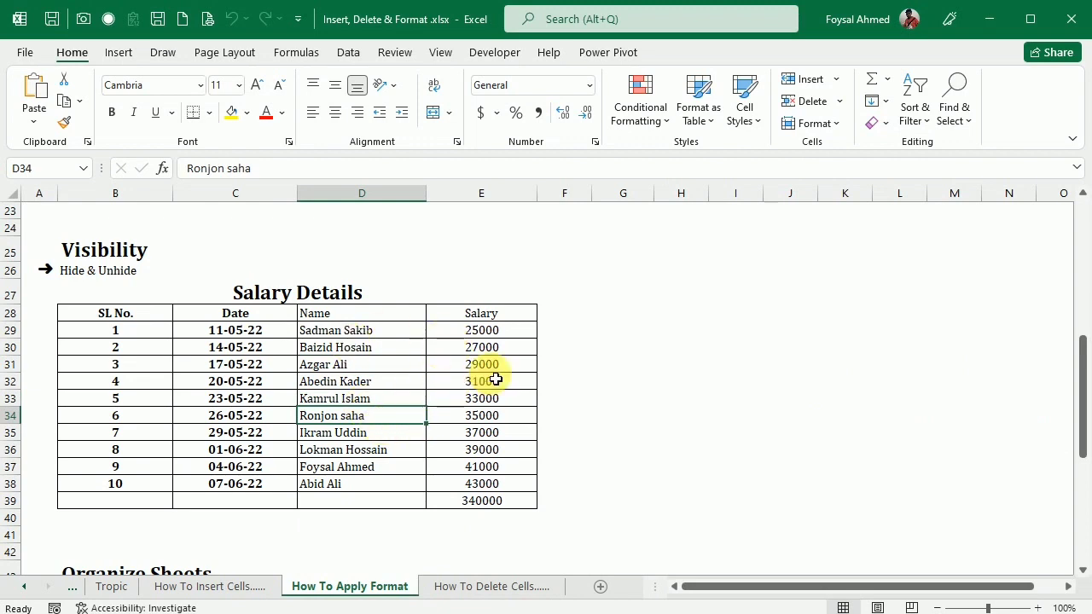
scroll(495, 376, "down", 4)
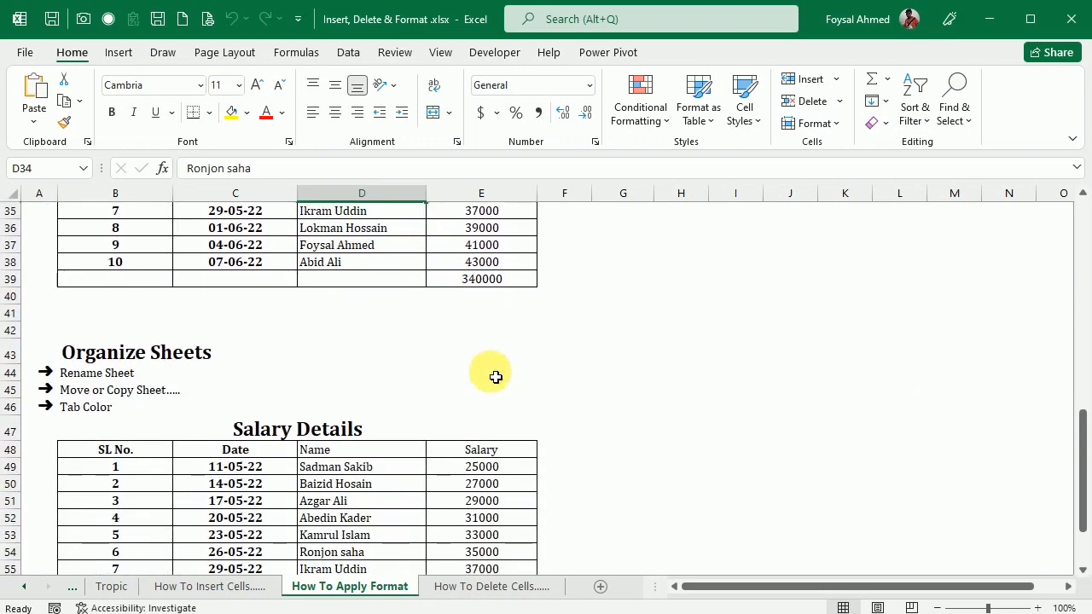
scroll(496, 377, "down", 2)
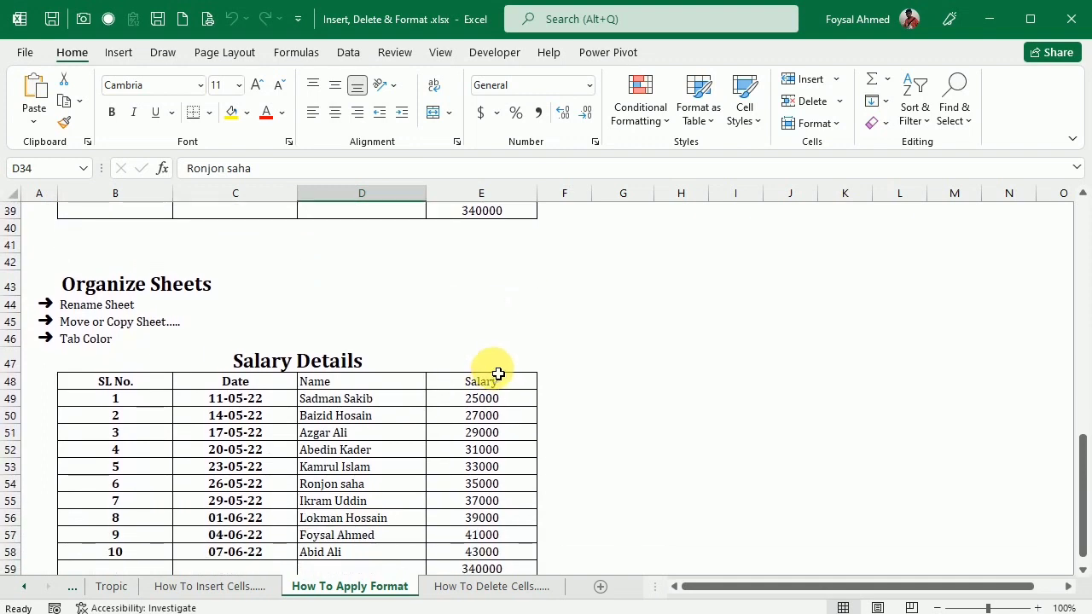
left_click_drag(385, 593, 584, 592)
- Open the How To Apply Format sheet's name for editing from its tab and leave it without entering a name
scroll(340, 487, "down", 1)
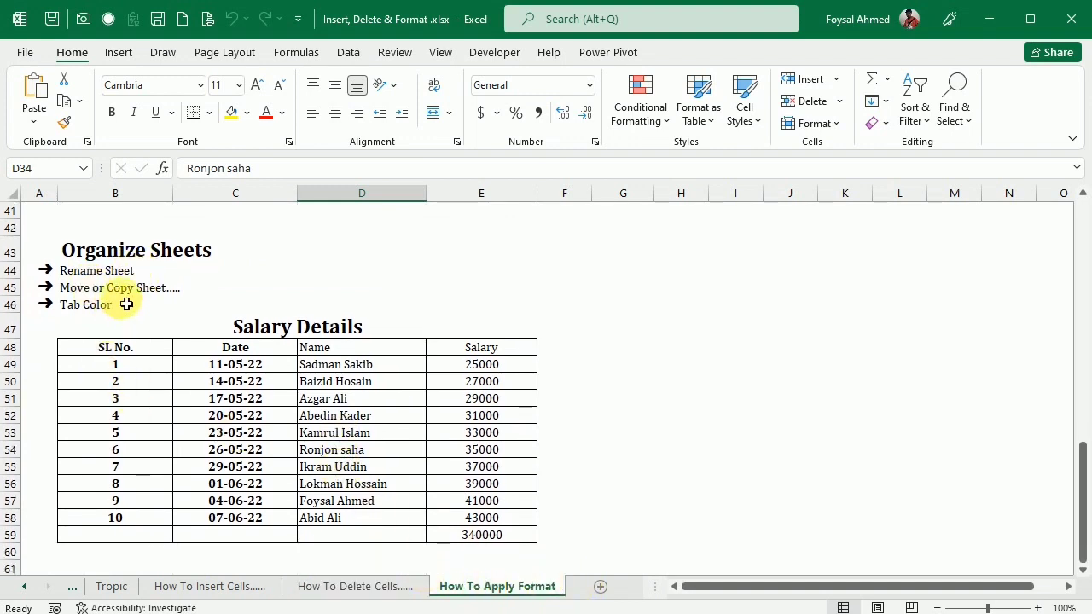
left_click(374, 590)
left_click(483, 586)
right_click(487, 586)
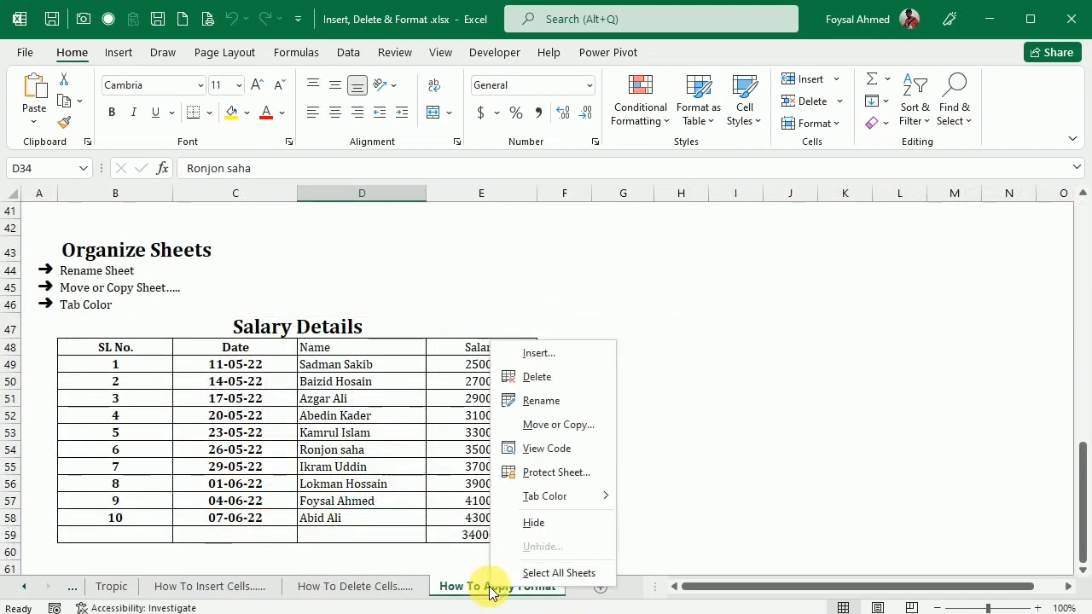
left_click(539, 400)
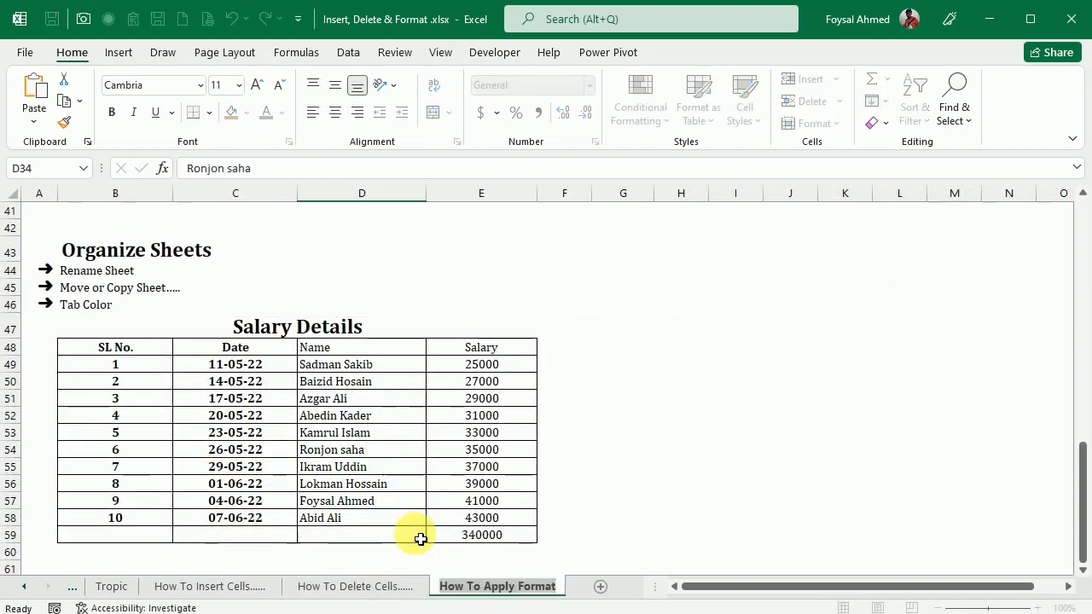
left_click(563, 431)
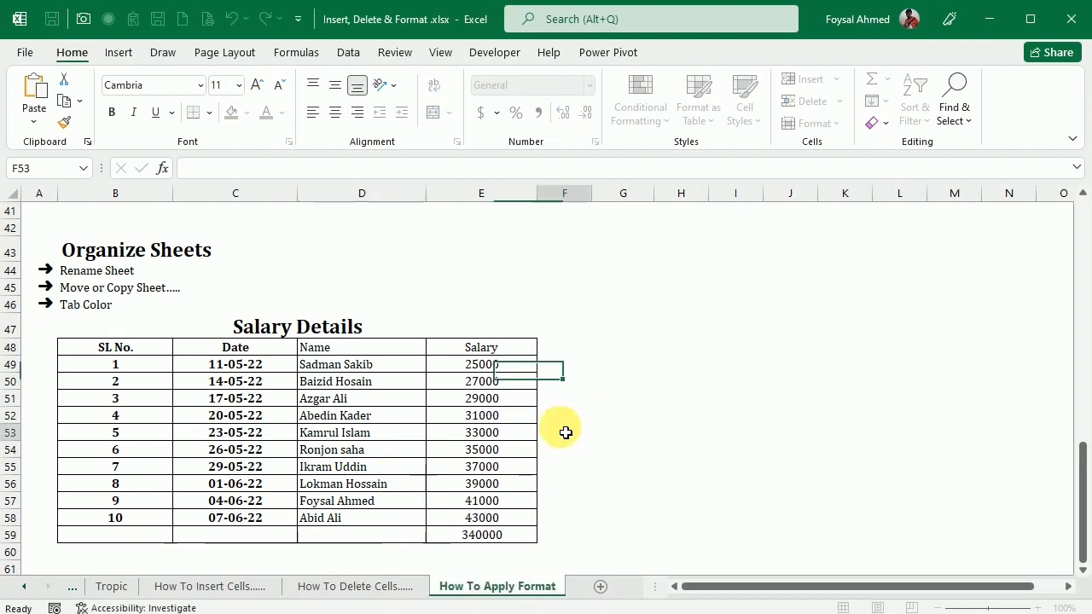
left_click(485, 430)
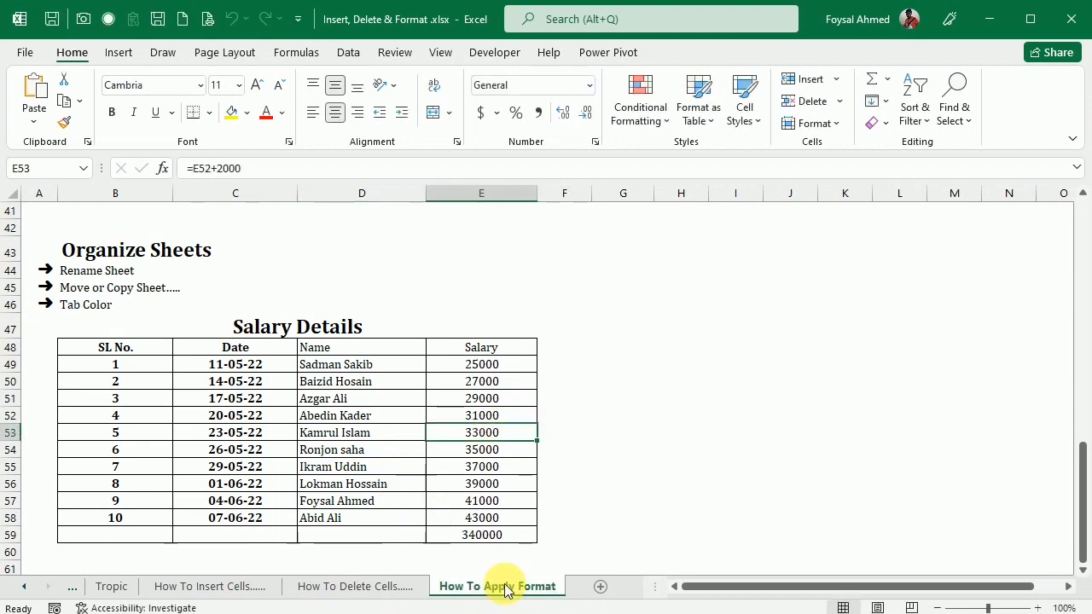
- Start the Format command Rename Sheet for the How To Apply Format sheet and leave the name editing
left_click(820, 123)
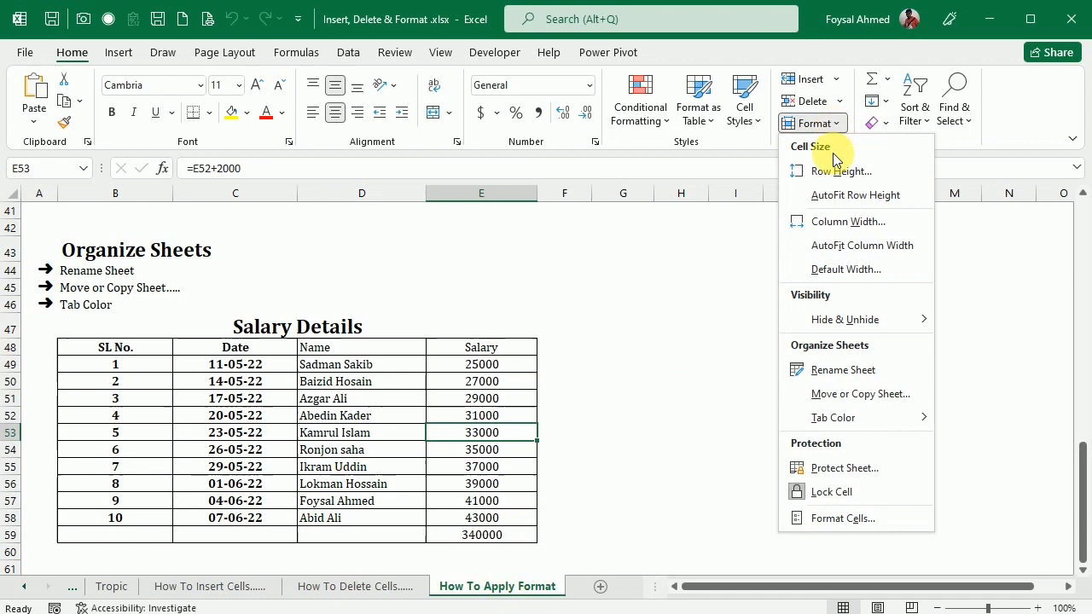
left_click(844, 367)
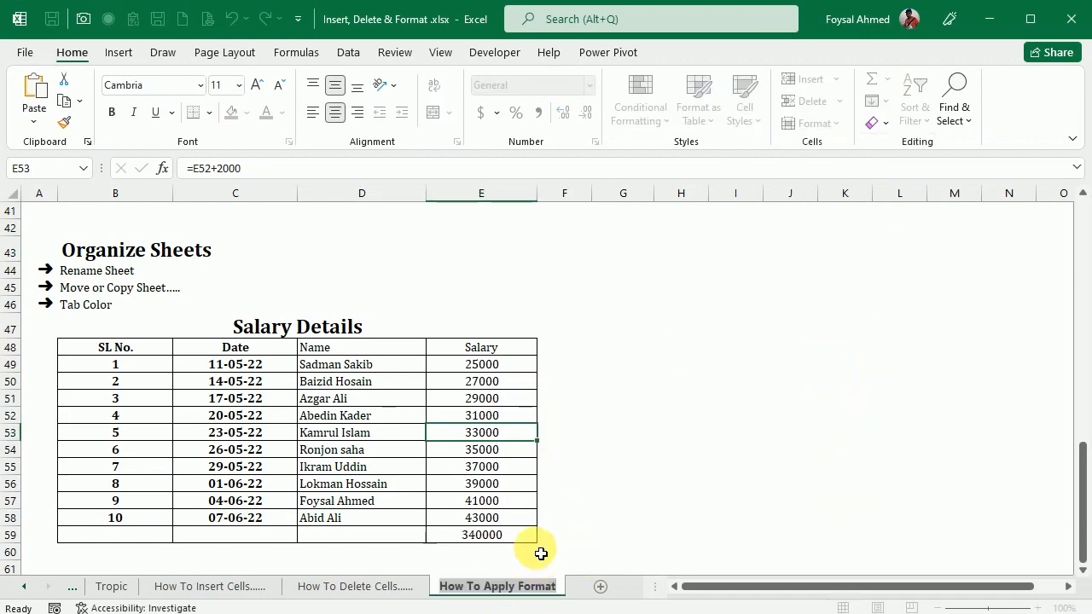
left_click(601, 507)
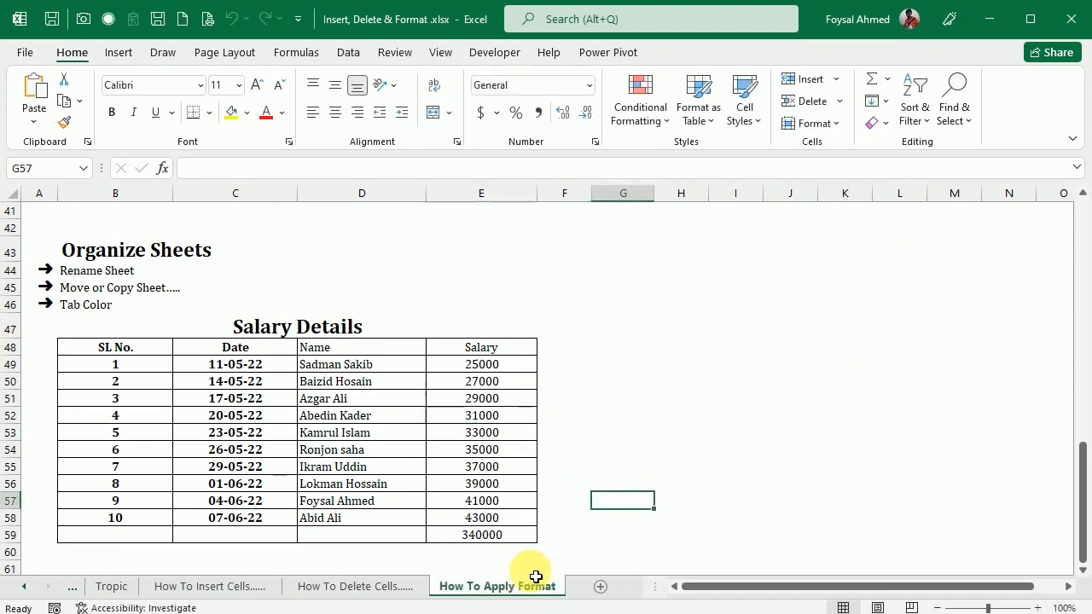
- Move the How To Apply Format sheet before How To Insert Cells with Move or Copy, without creating a copy
right_click(509, 590)
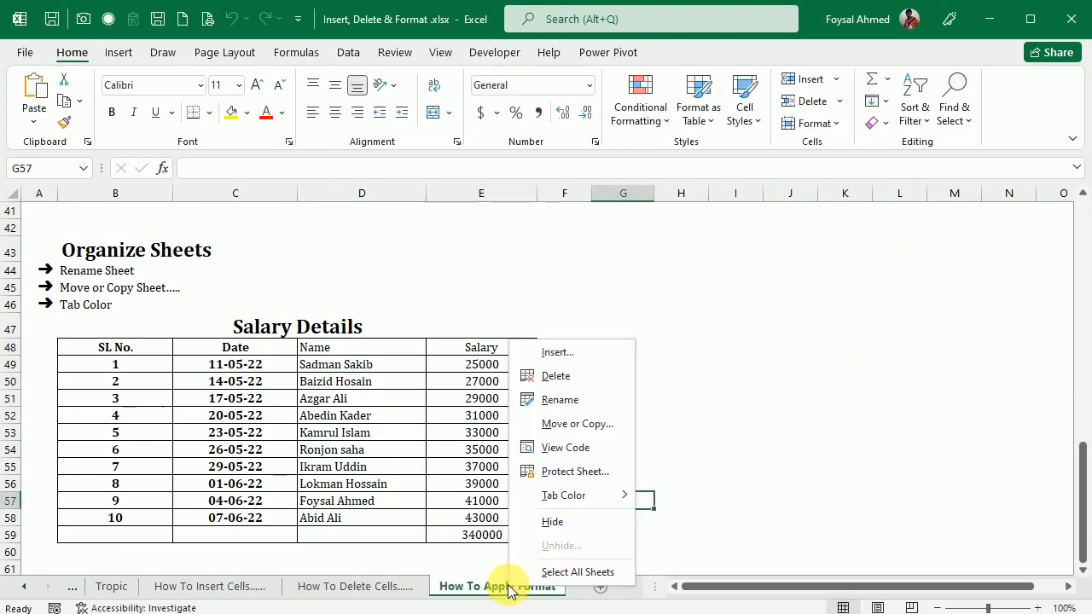
left_click(590, 424)
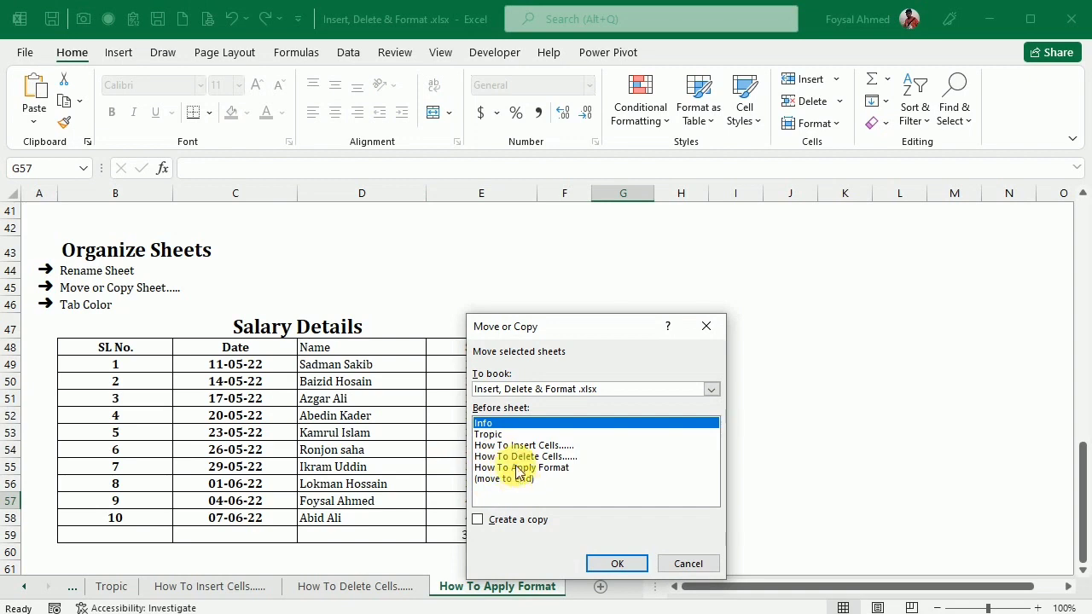
left_click(493, 446)
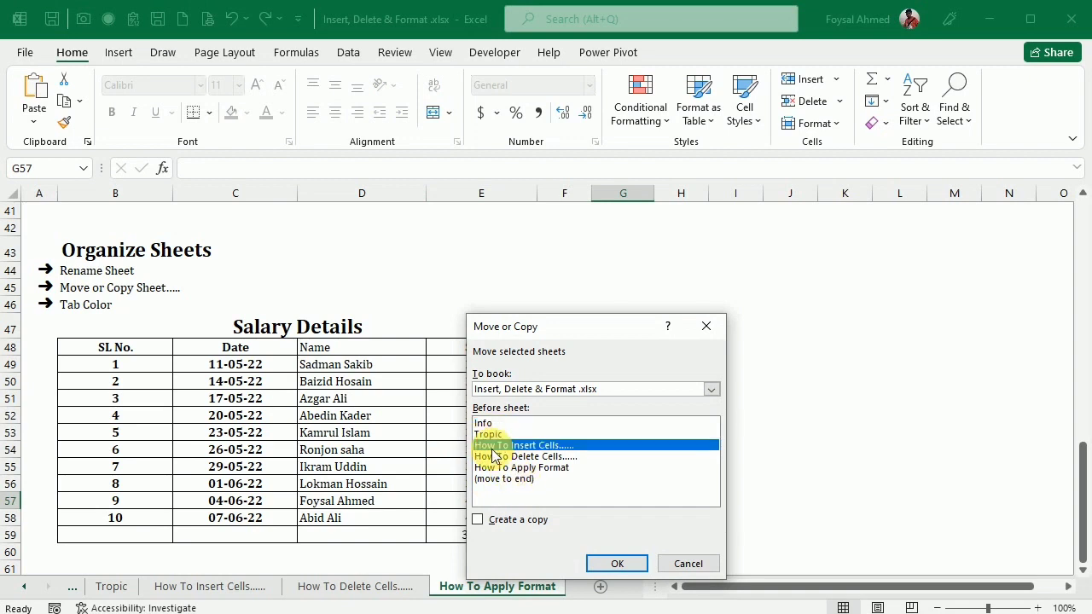
left_click(603, 565)
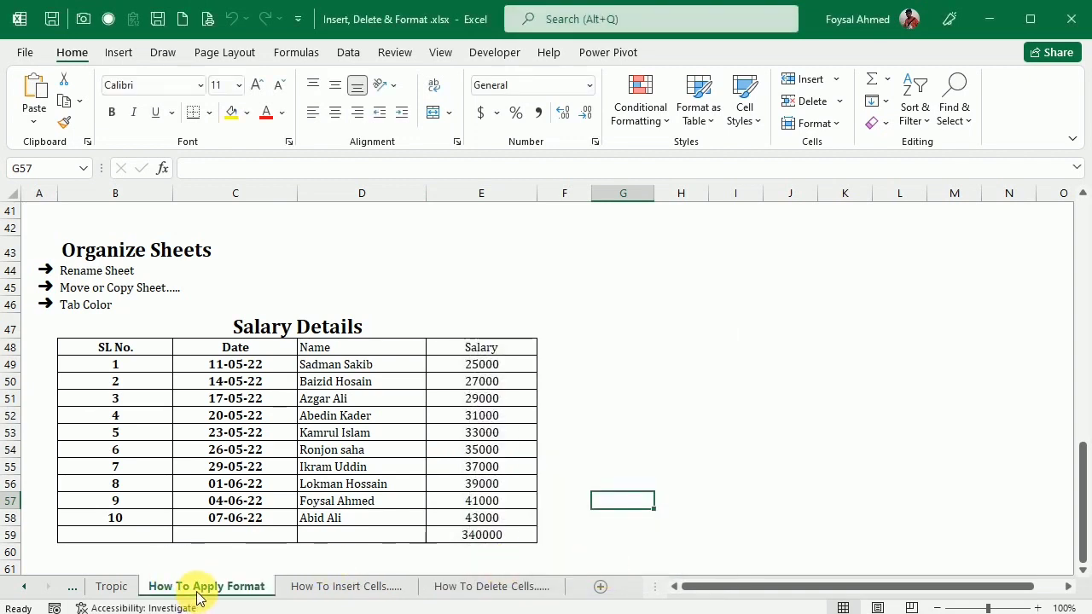
- Move the How To Apply Format sheet to the end of the sheets with Move or Copy, without creating a copy
right_click(201, 587)
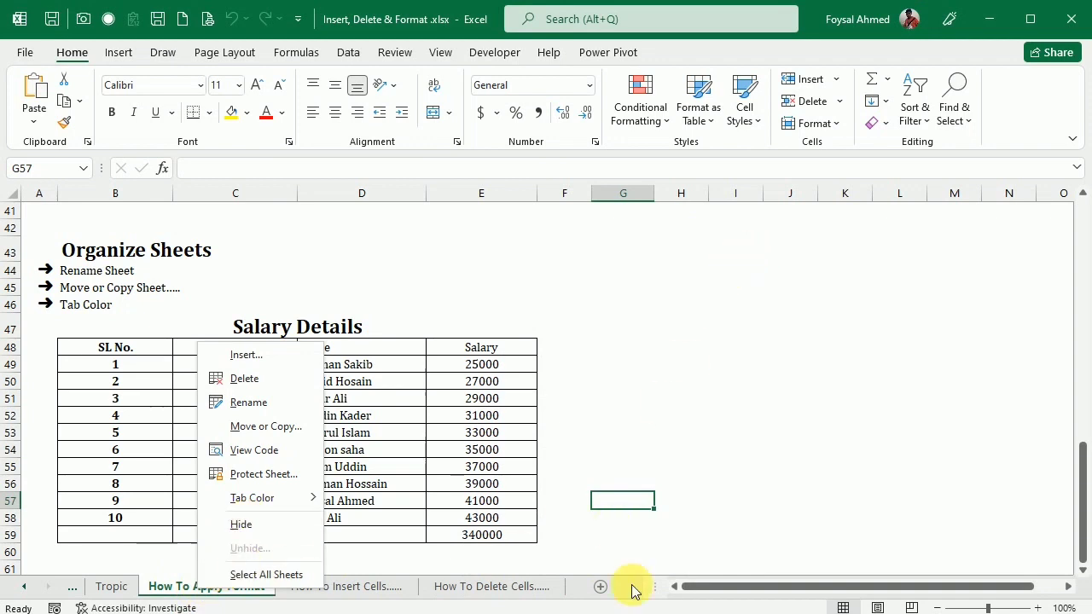
left_click(616, 503)
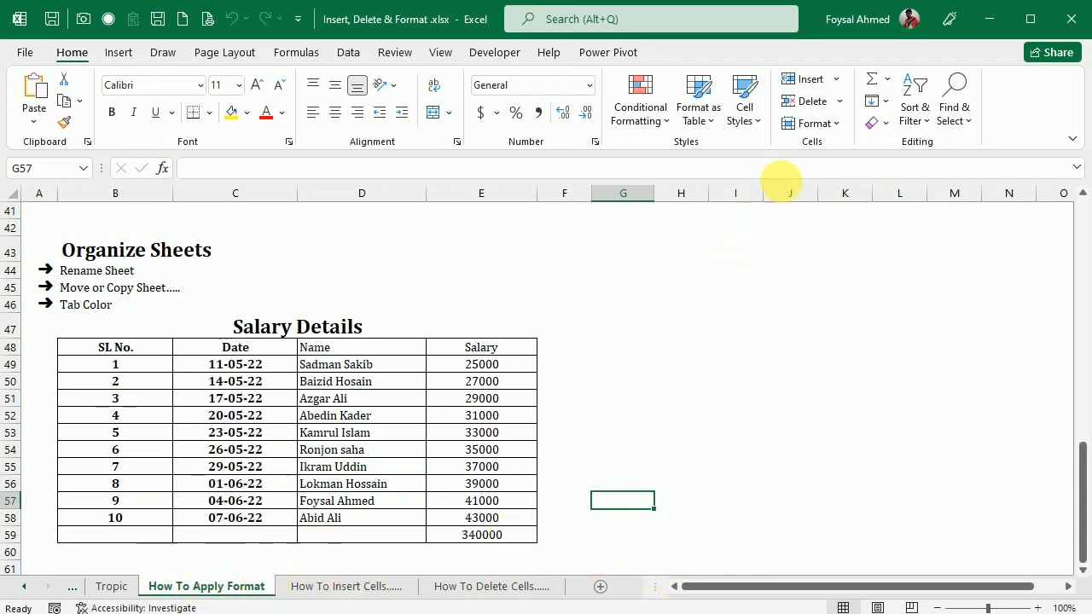
left_click(836, 122)
left_click(855, 393)
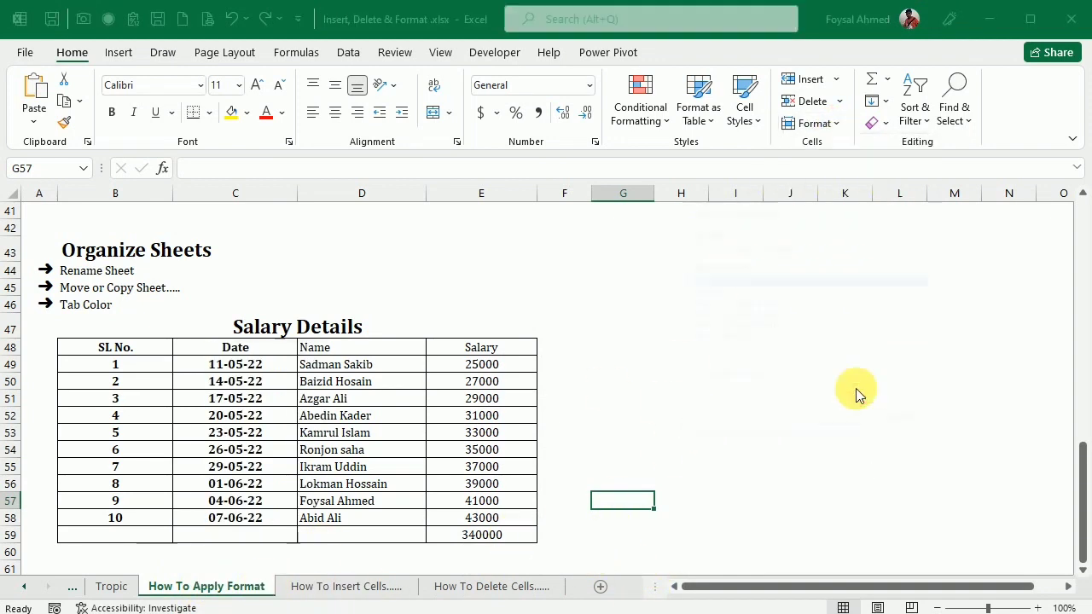
left_click(749, 338)
left_click(816, 425)
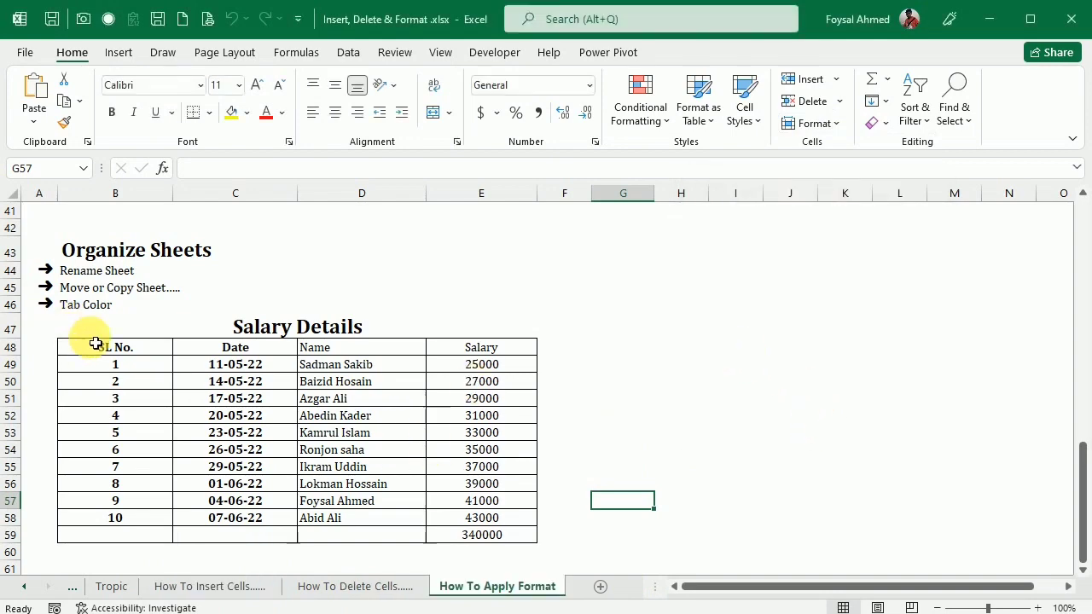
- Set the tab color of the How To Insert Cells sheet to standard red
left_click(214, 587)
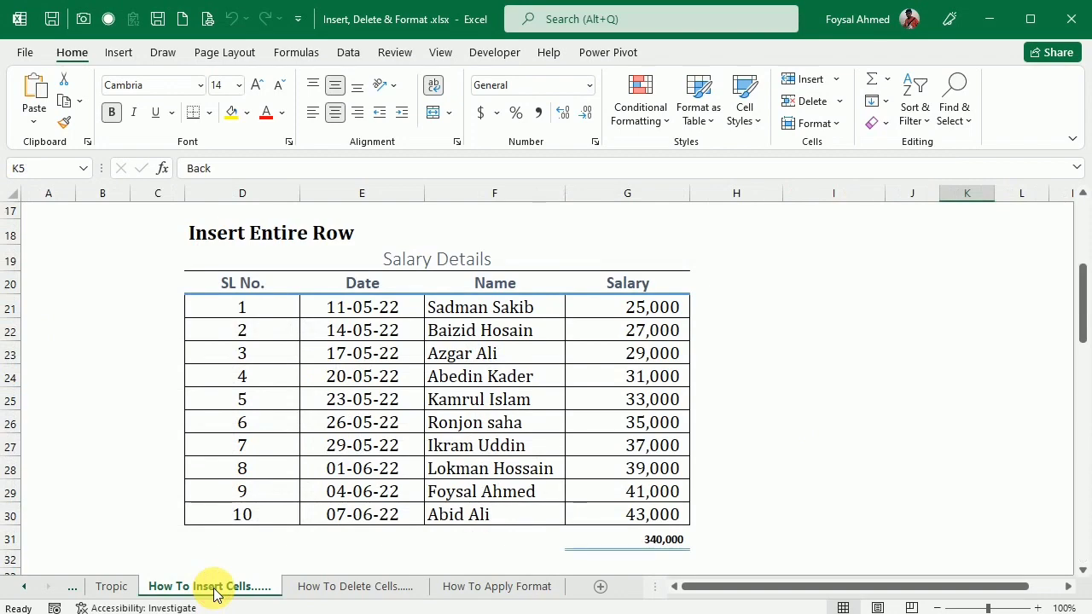
right_click(214, 591)
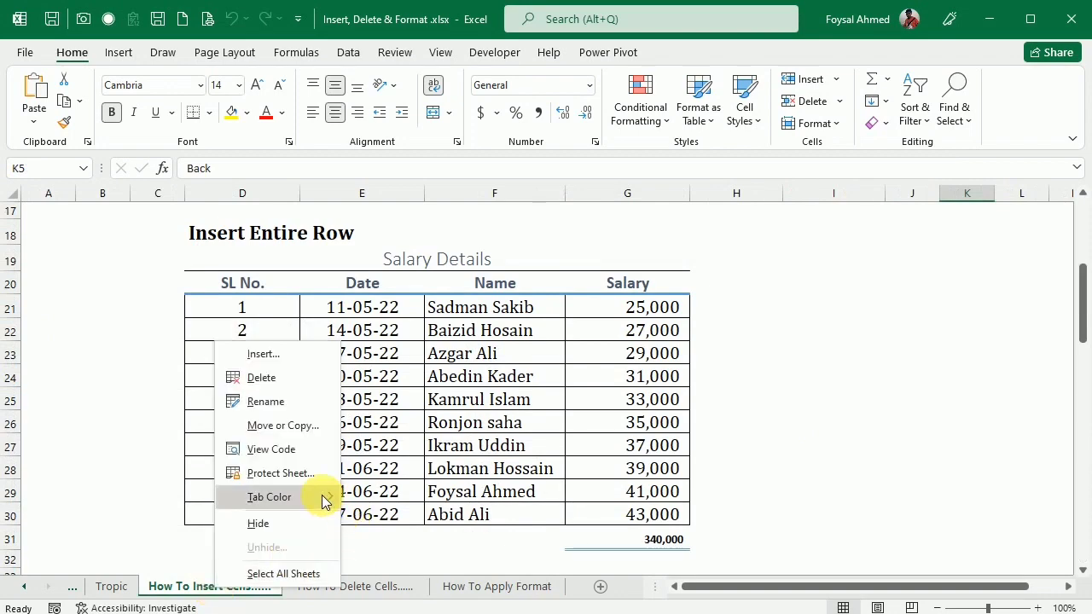
mouse_move(324, 500)
left_click(363, 546)
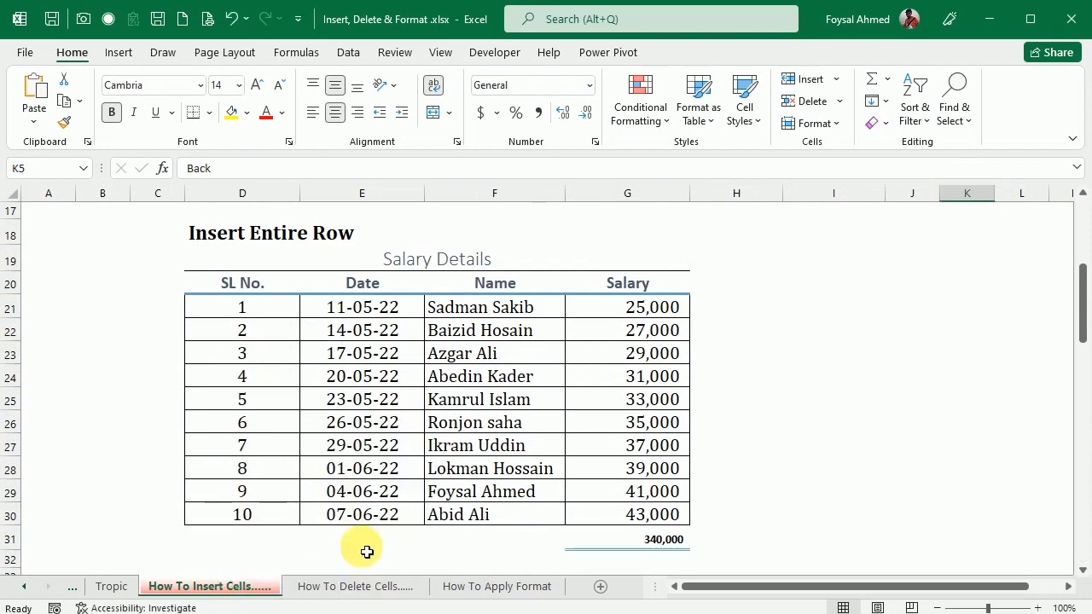
- Set the tab color of the How To Delete Cells sheet to standard dark blue
left_click(345, 588)
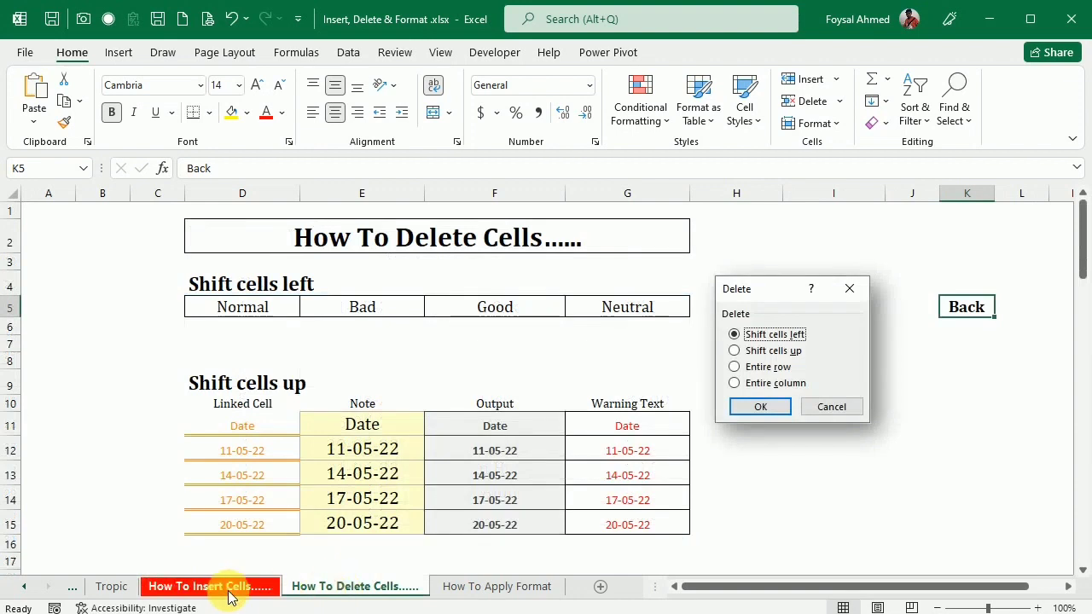
left_click(818, 124)
mouse_move(849, 418)
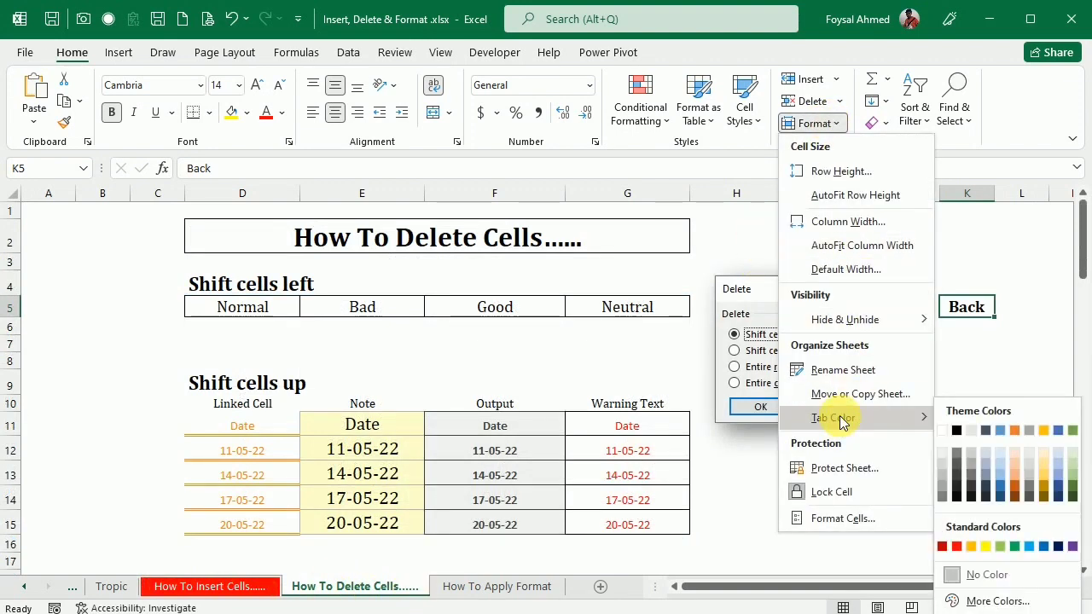
left_click(1062, 547)
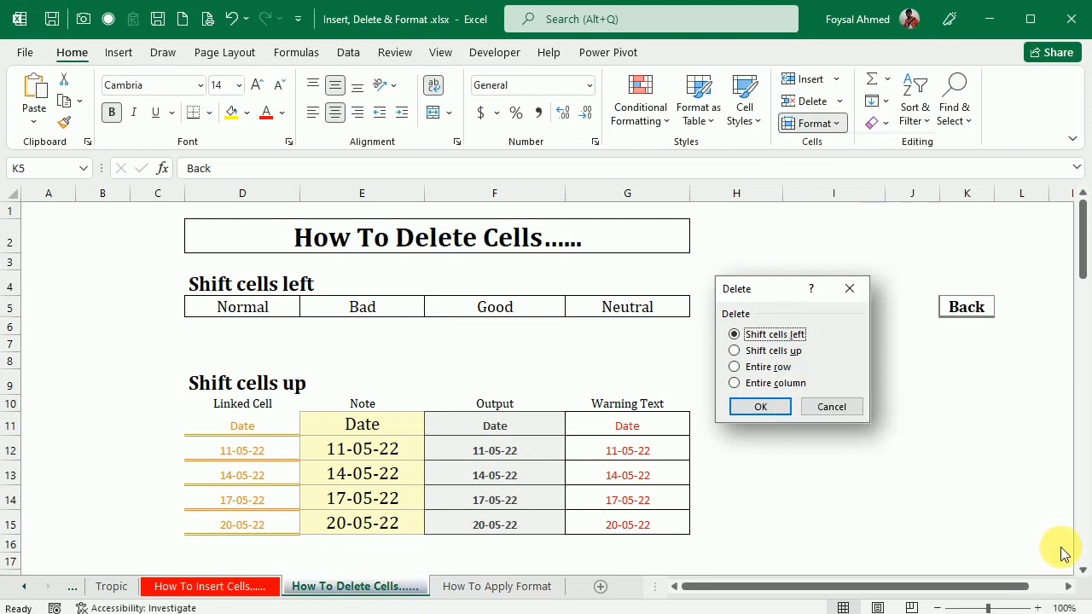
- Give the How To Apply Format sheet an orange-yellow tab color and check the tabs by switching to How To Delete Cells and back
left_click(504, 586)
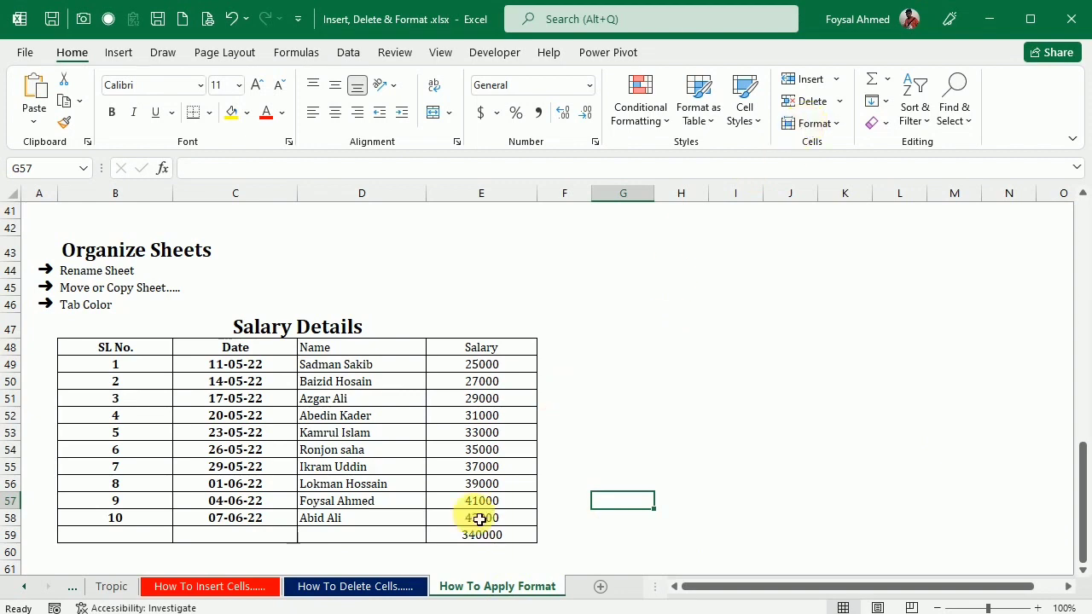
right_click(490, 589)
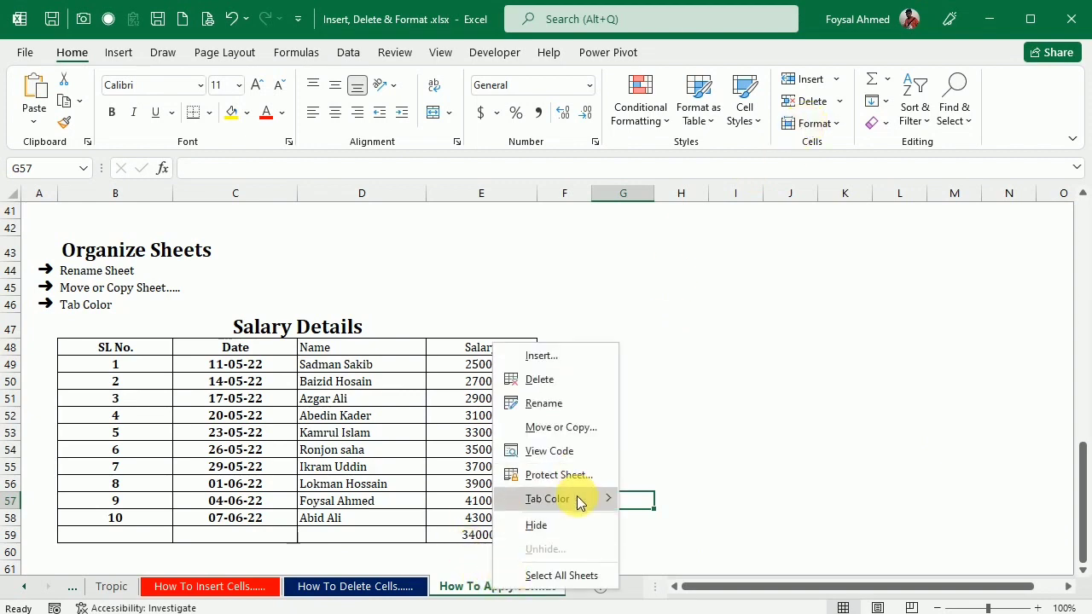
mouse_move(568, 498)
left_click(655, 544)
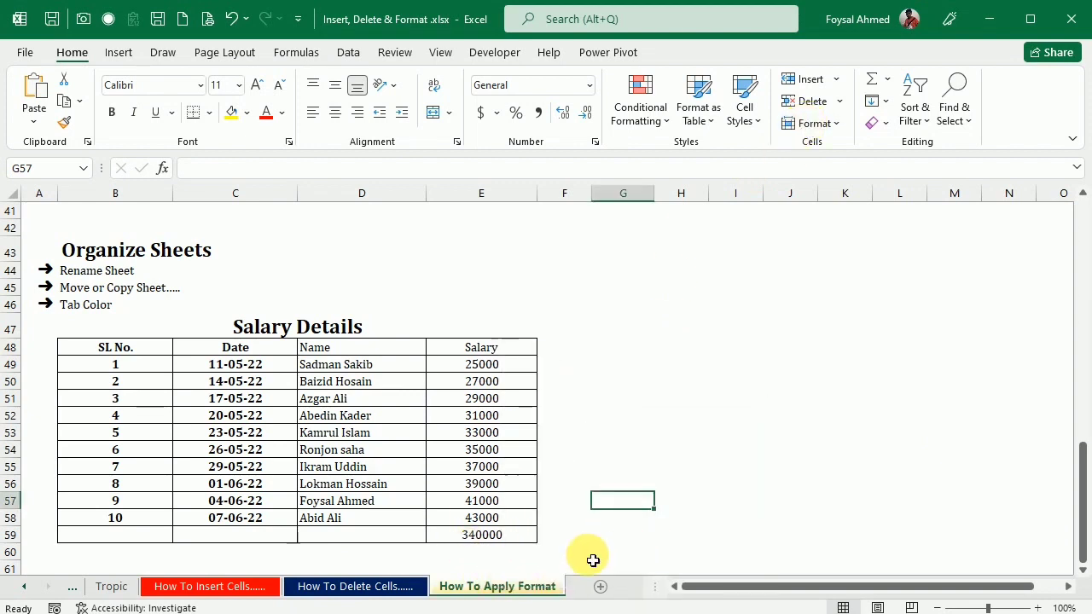
left_click(355, 586)
left_click(467, 586)
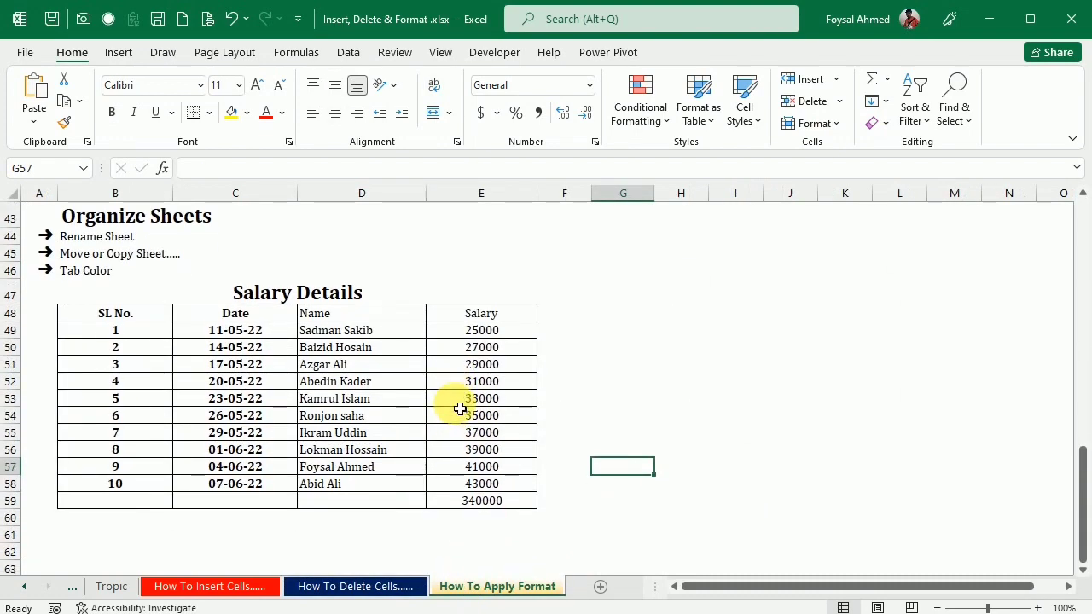
- Look over the Format command's options without applying one and return to the beginning of the How To Apply Format sheet
left_click(833, 124)
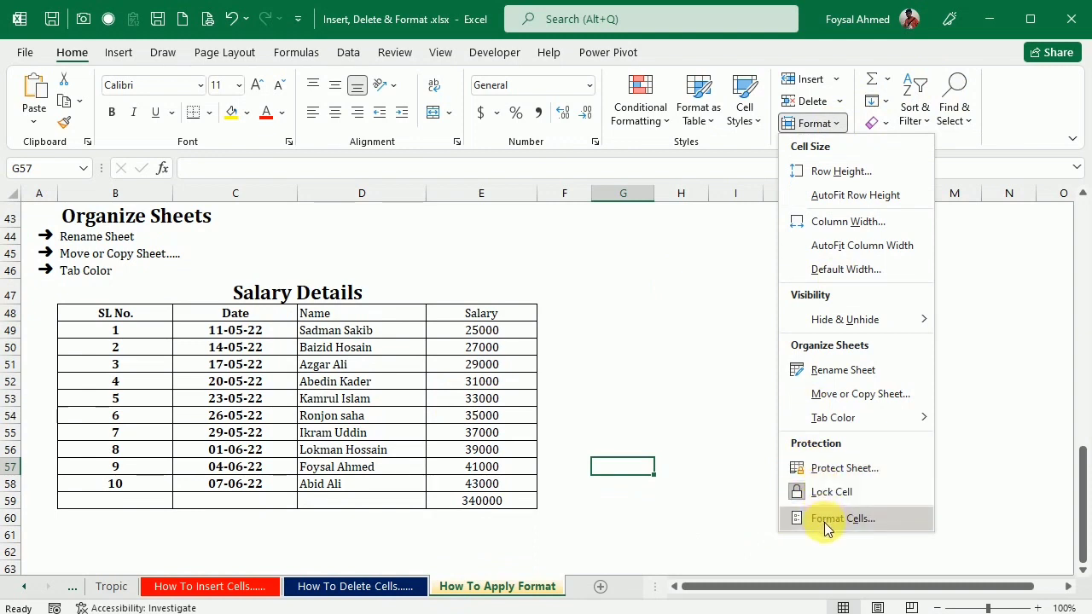
left_click(682, 352)
scroll(641, 317, "up", 3)
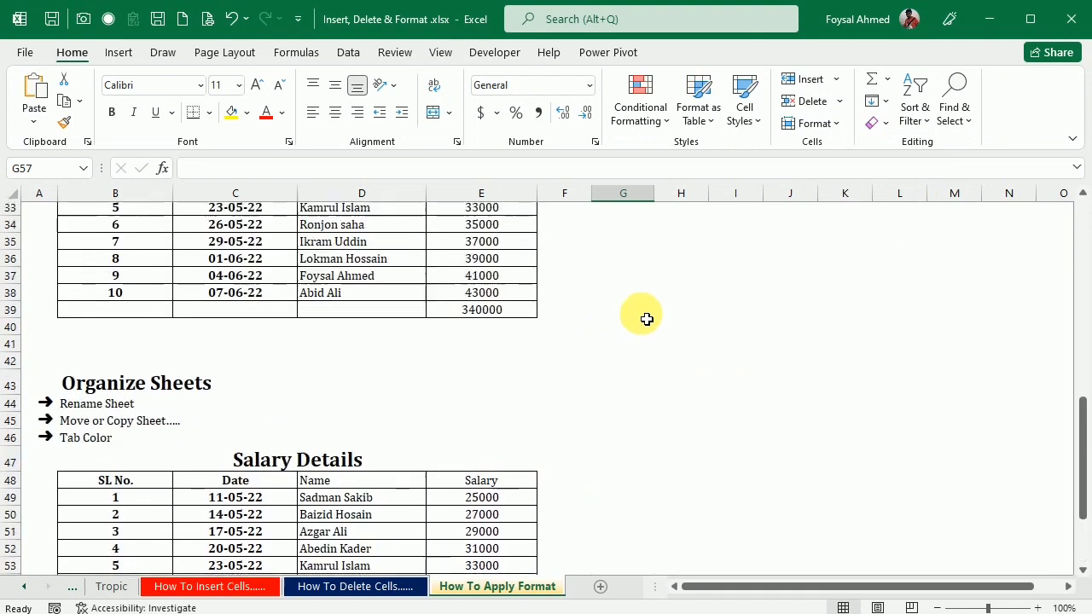
scroll(648, 315, "up", 10)
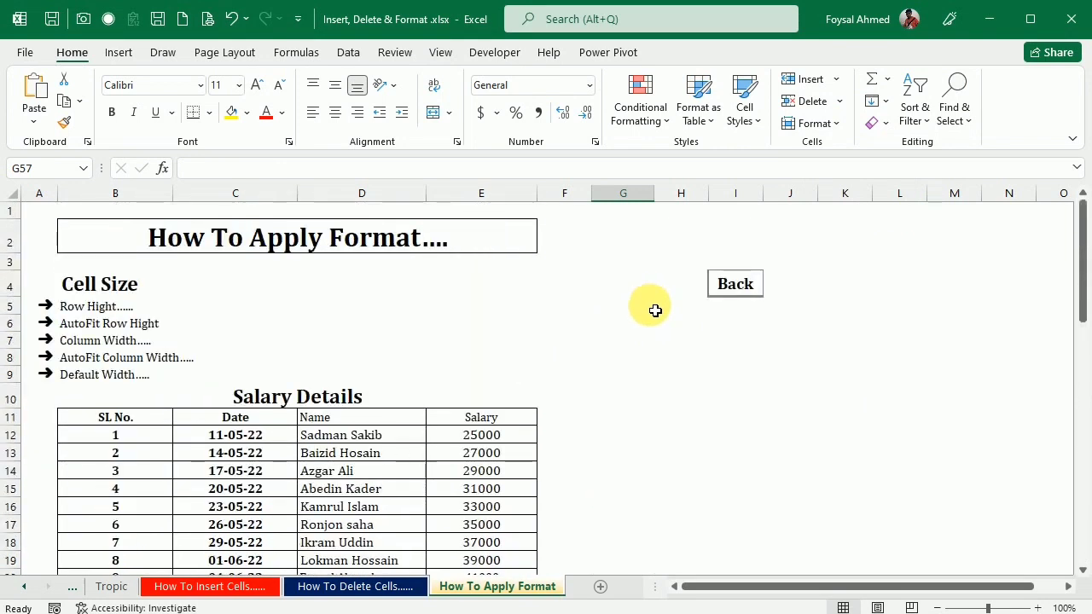